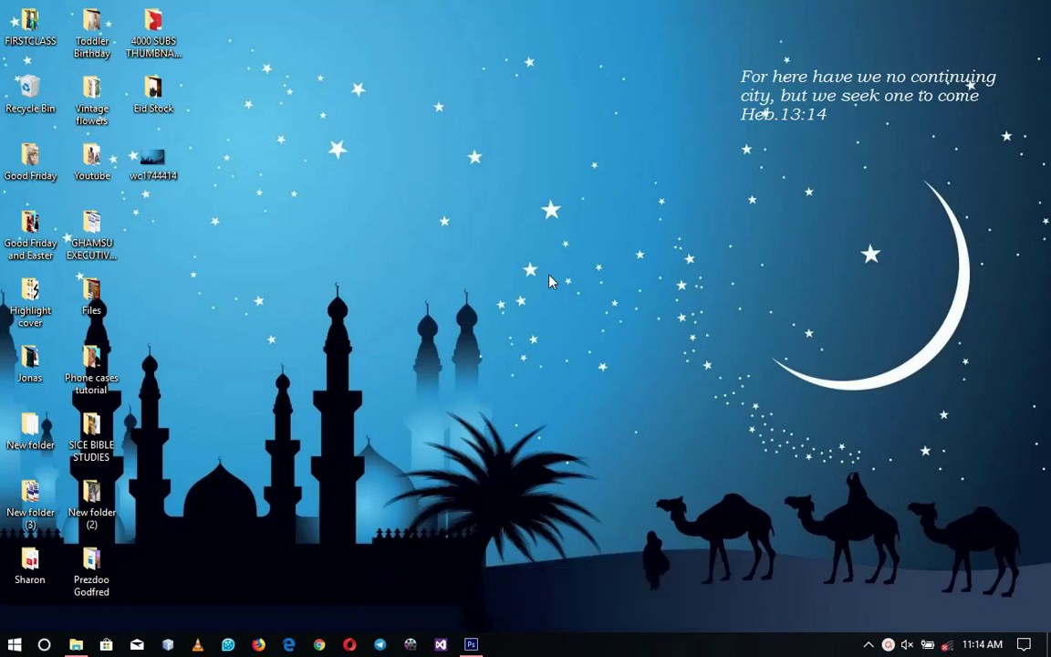
Show the five-item Eid Stock image folder in File Explorer, then switch to Photoshop.
{"action": "left_click", "coordinate": [75, 644]}
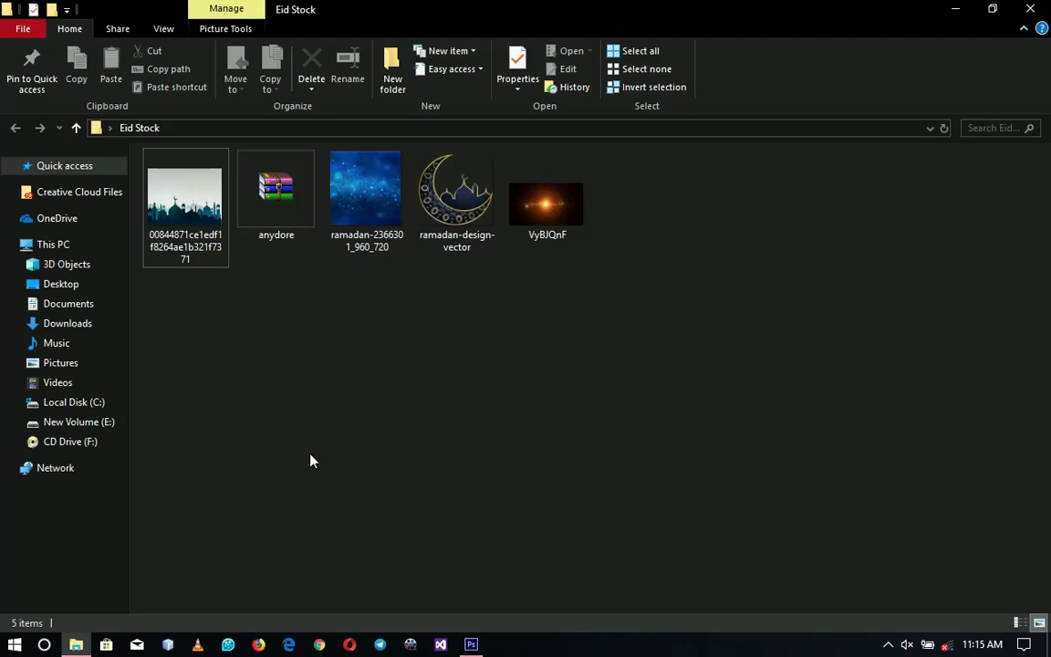
{"action": "left_click", "coordinate": [470, 643]}
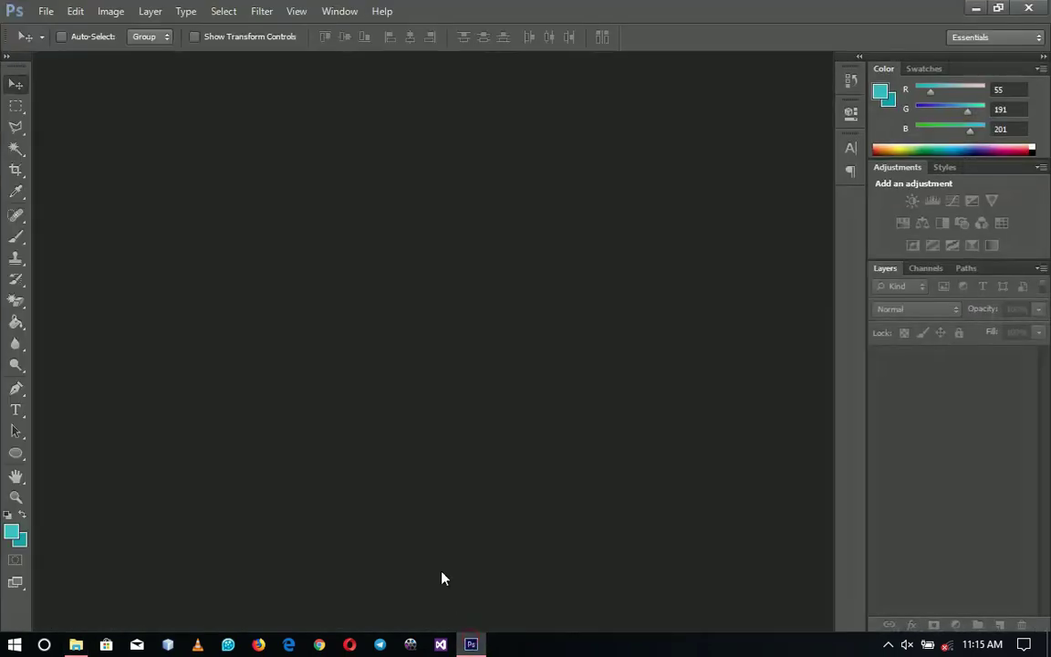
Create Untitled-1: a 12 × 12 inch, 300 ppi document with a white background.
{"action": "left_click", "coordinate": [43, 11]}
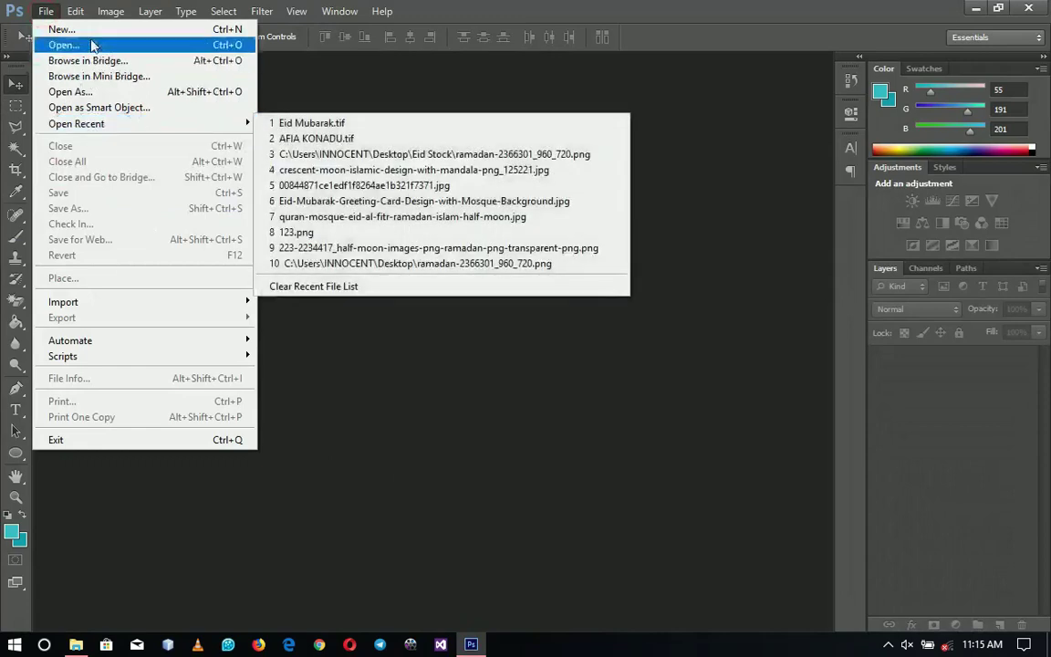
{"action": "left_click", "coordinate": [62, 29]}
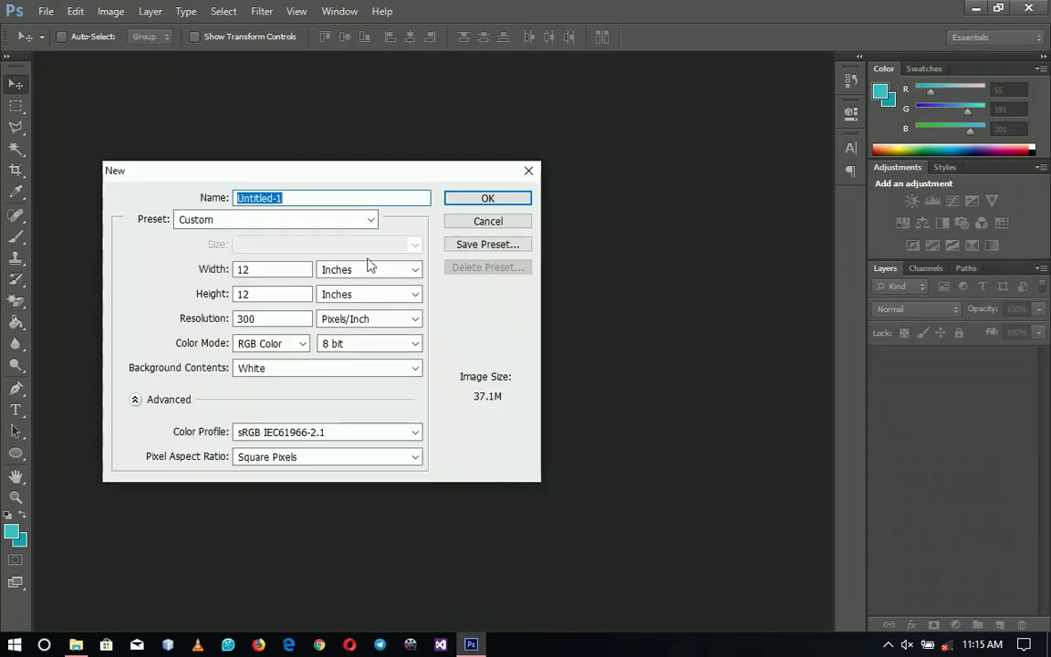
{"action": "double_click", "coordinate": [238, 269]}
{"action": "left_click", "coordinate": [256, 294]}
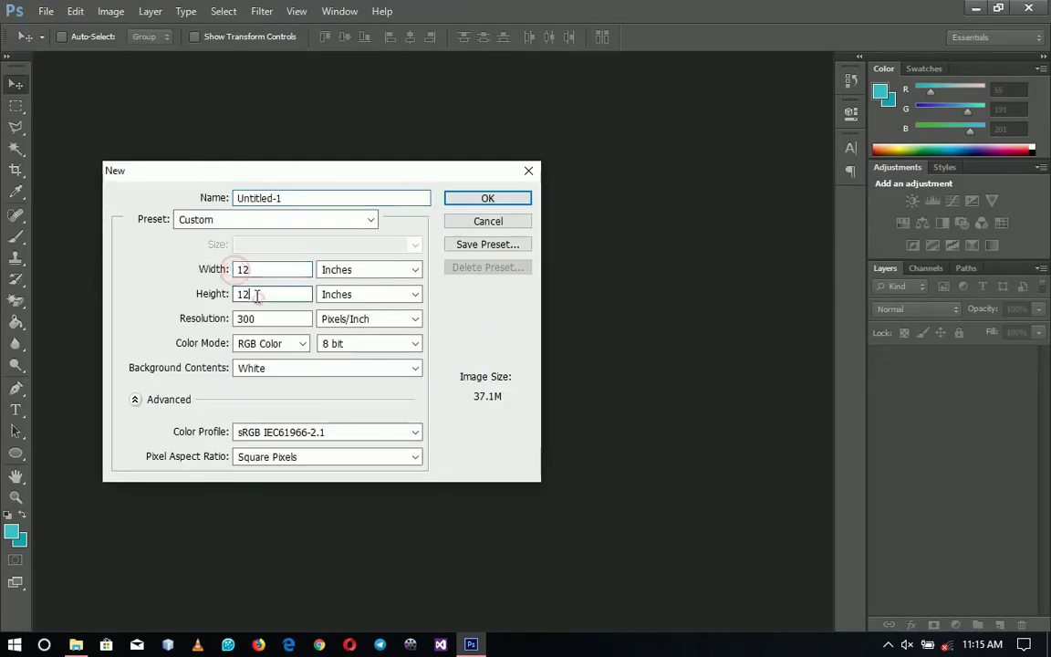
{"action": "left_click", "coordinate": [507, 199]}
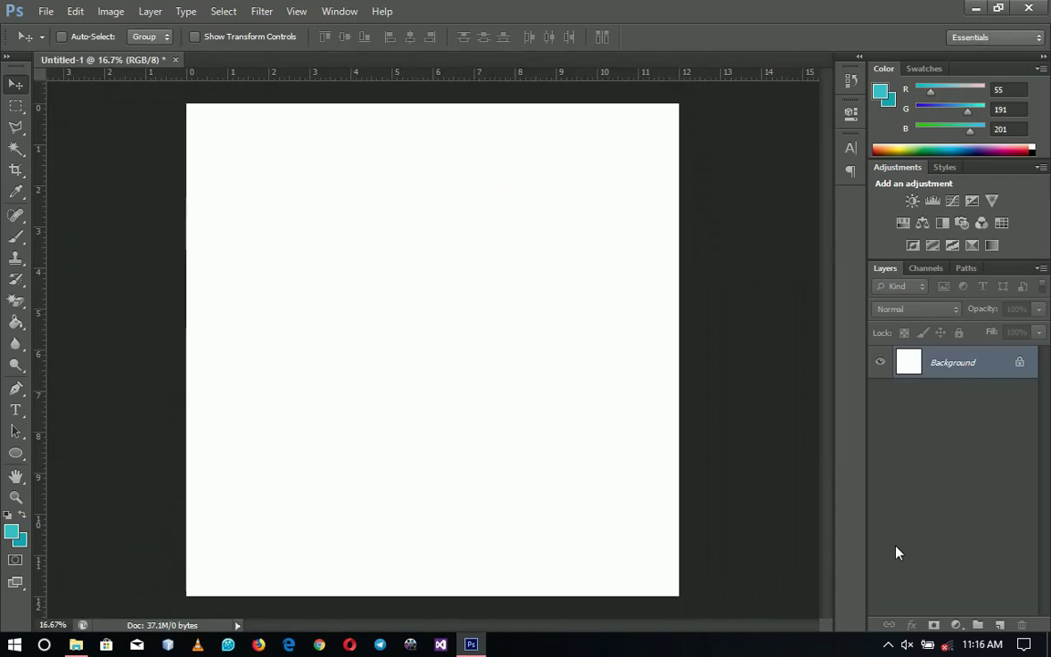
{"action": "left_click", "coordinate": [956, 624]}
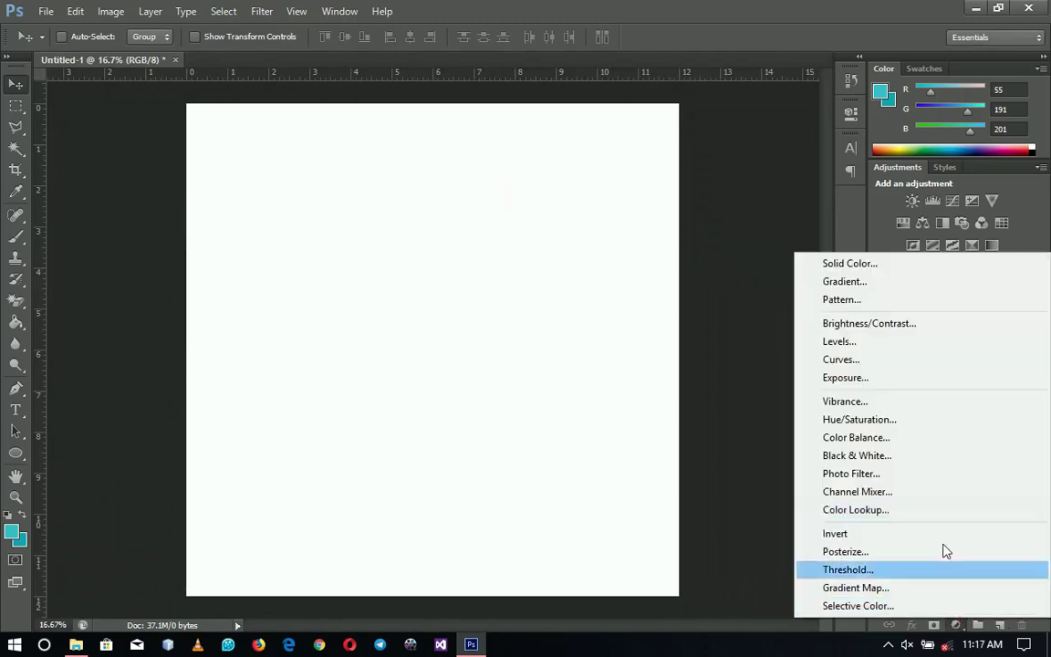
Add a gradient fill layer using the dark teal preset gradient.
{"action": "left_click", "coordinate": [874, 282]}
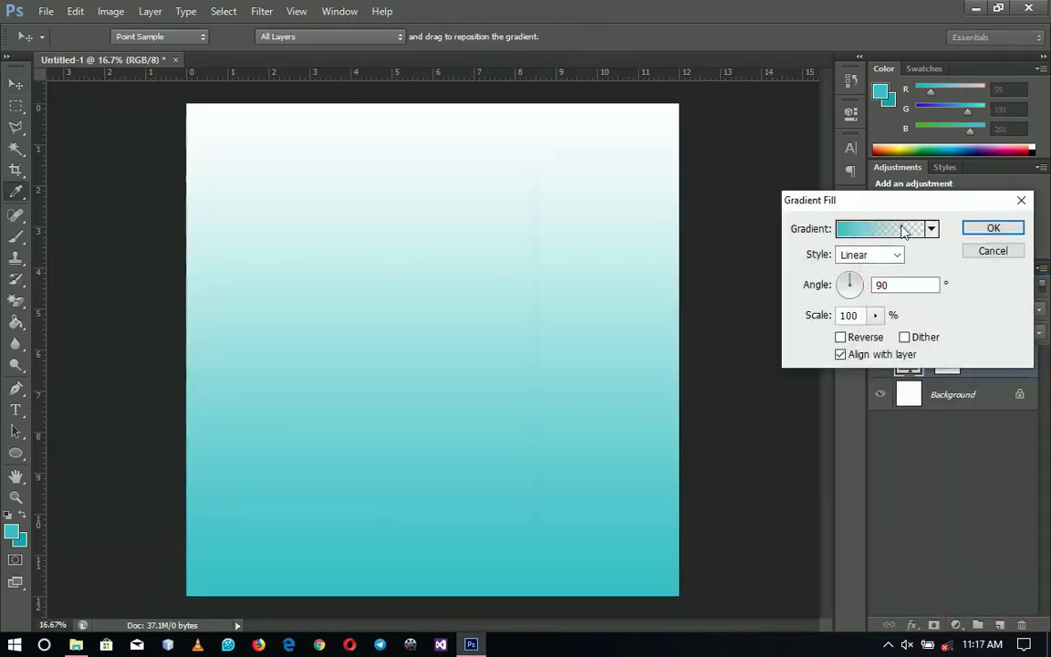
{"action": "left_click", "coordinate": [899, 229]}
{"action": "left_click_drag", "start_coordinate": [800, 233], "coordinate": [800, 283]}
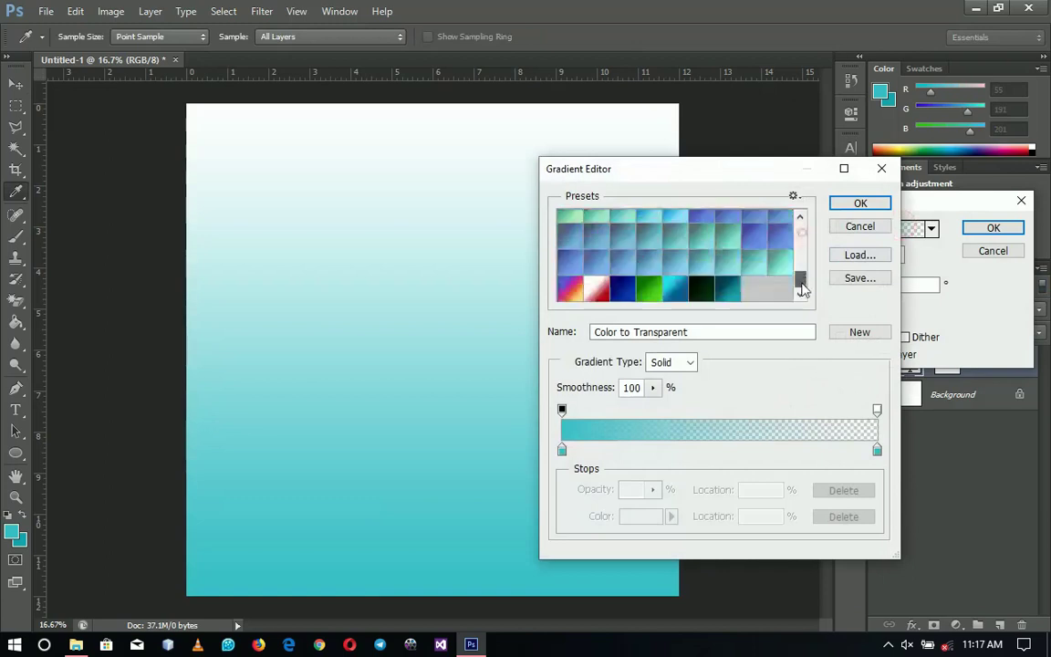
{"action": "left_click", "coordinate": [728, 294]}
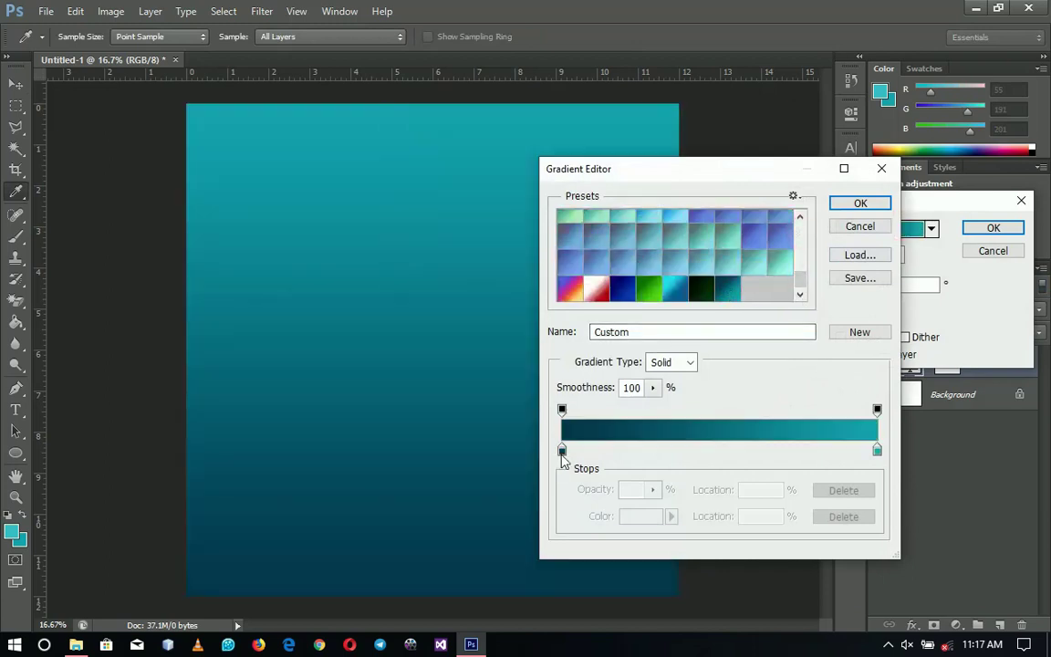
{"action": "left_click", "coordinate": [562, 451]}
{"action": "left_click", "coordinate": [668, 517]}
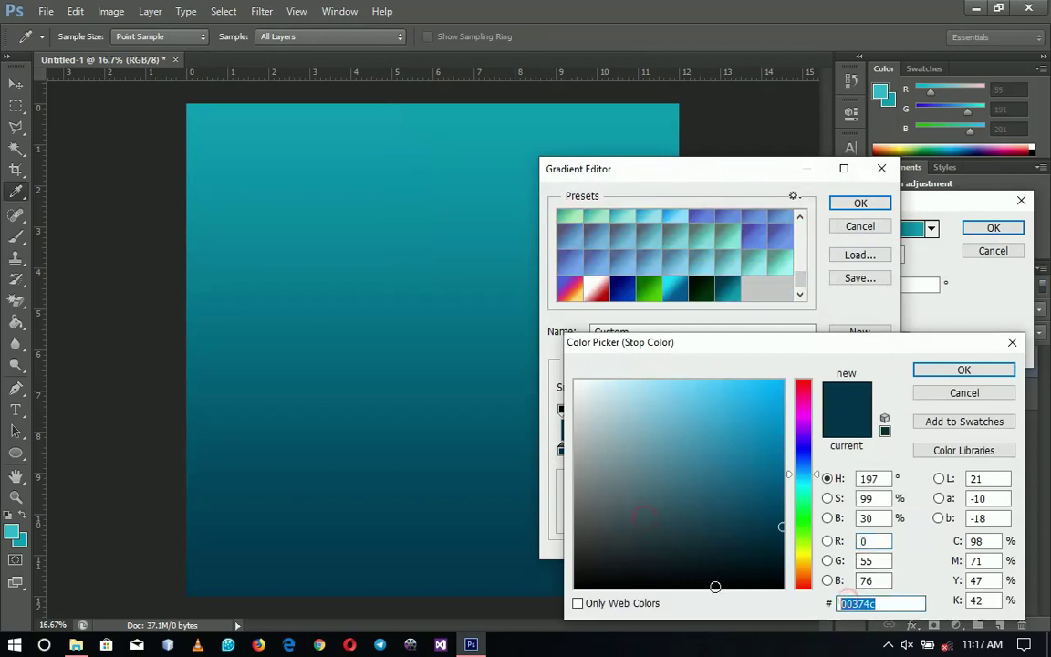
{"action": "left_click", "coordinate": [965, 392]}
{"action": "left_click", "coordinate": [877, 452]}
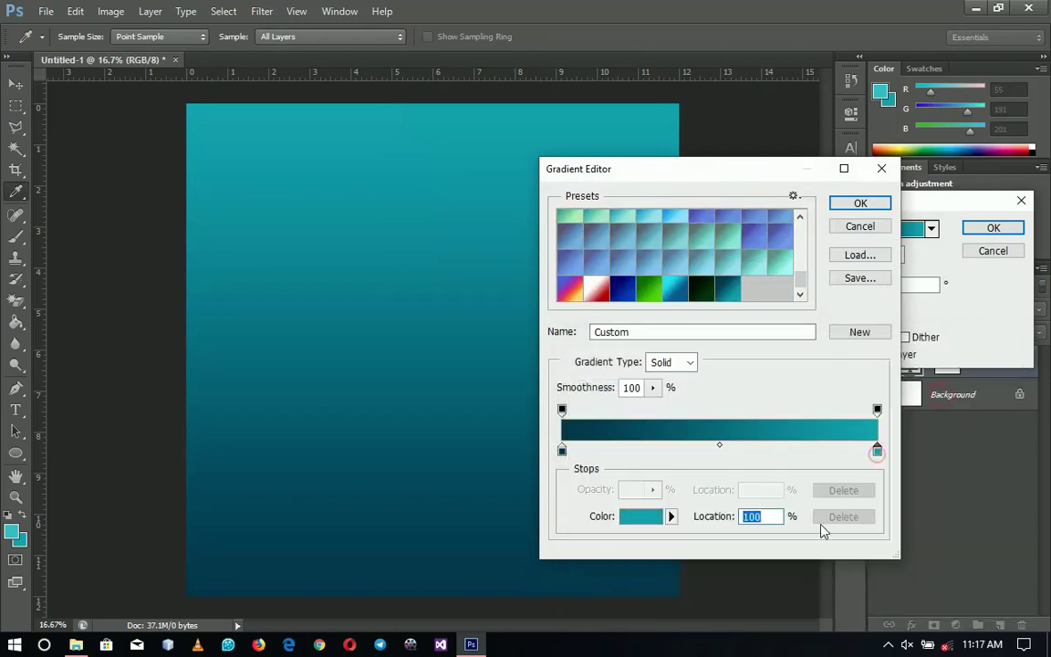
{"action": "left_click", "coordinate": [641, 518]}
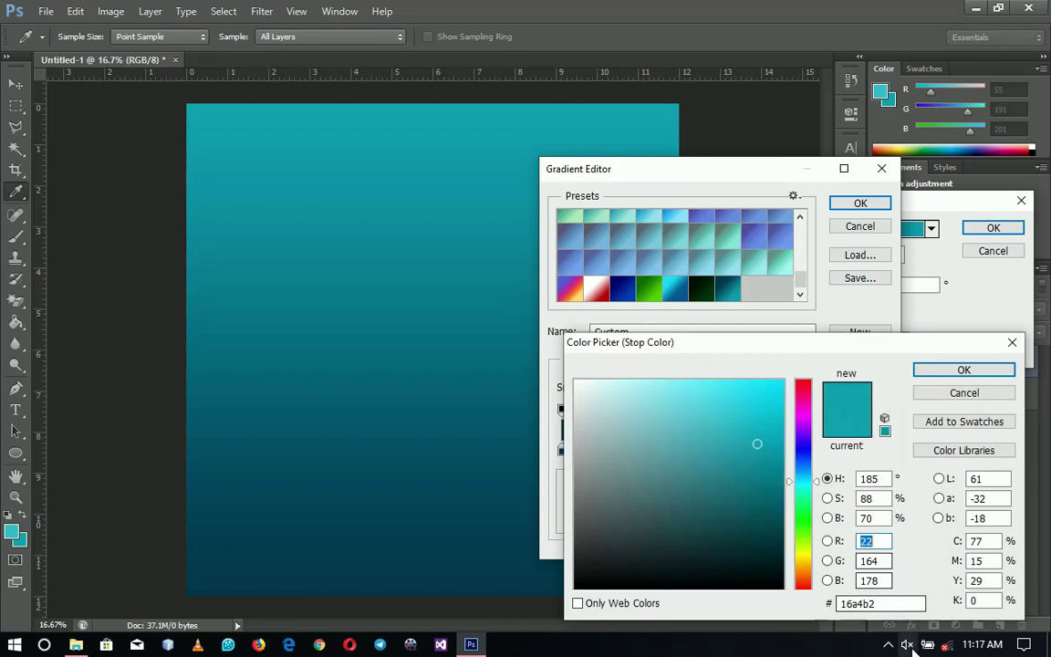
{"action": "left_click", "coordinate": [962, 393]}
{"action": "left_click", "coordinate": [862, 202]}
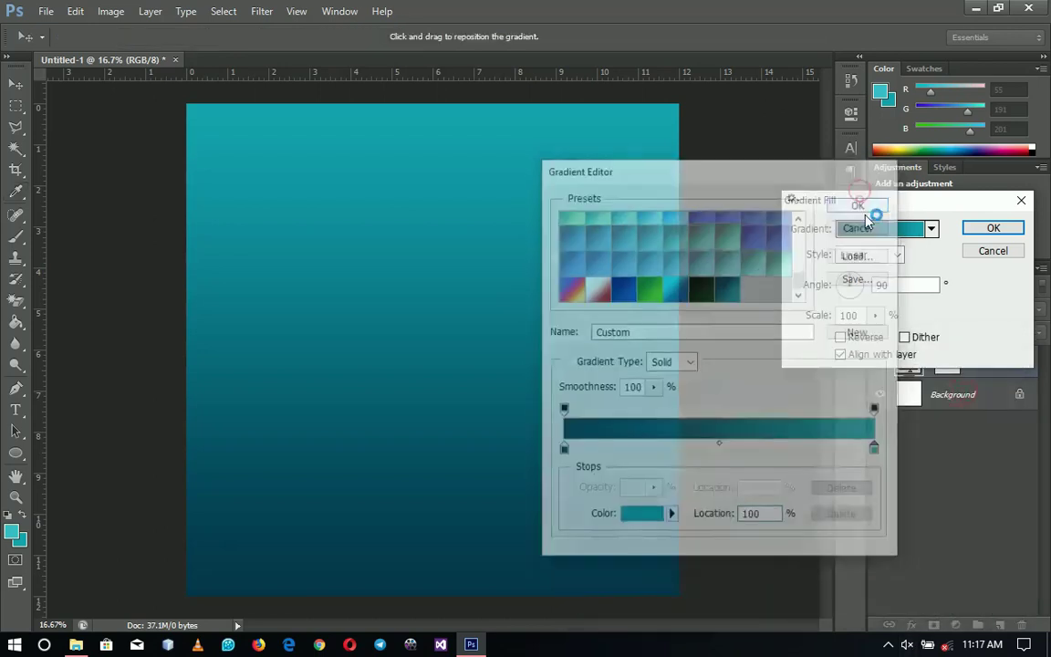
Make the gradient radial and reversed with its bright centre moved upward, then reopen Eid Stock.
{"action": "left_click", "coordinate": [871, 255]}
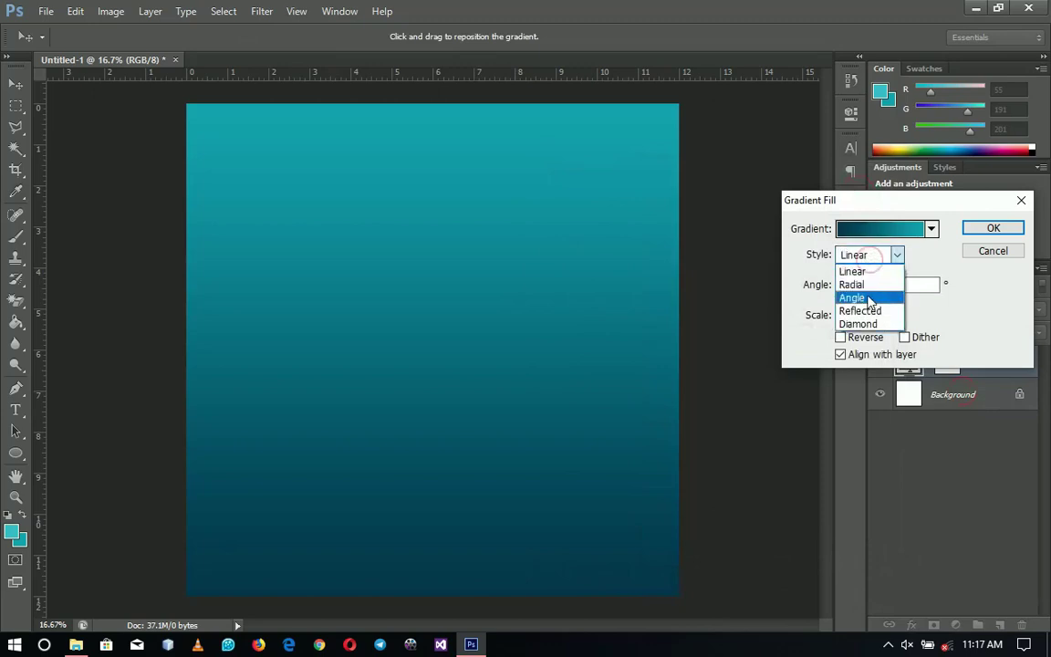
{"action": "left_click", "coordinate": [852, 284]}
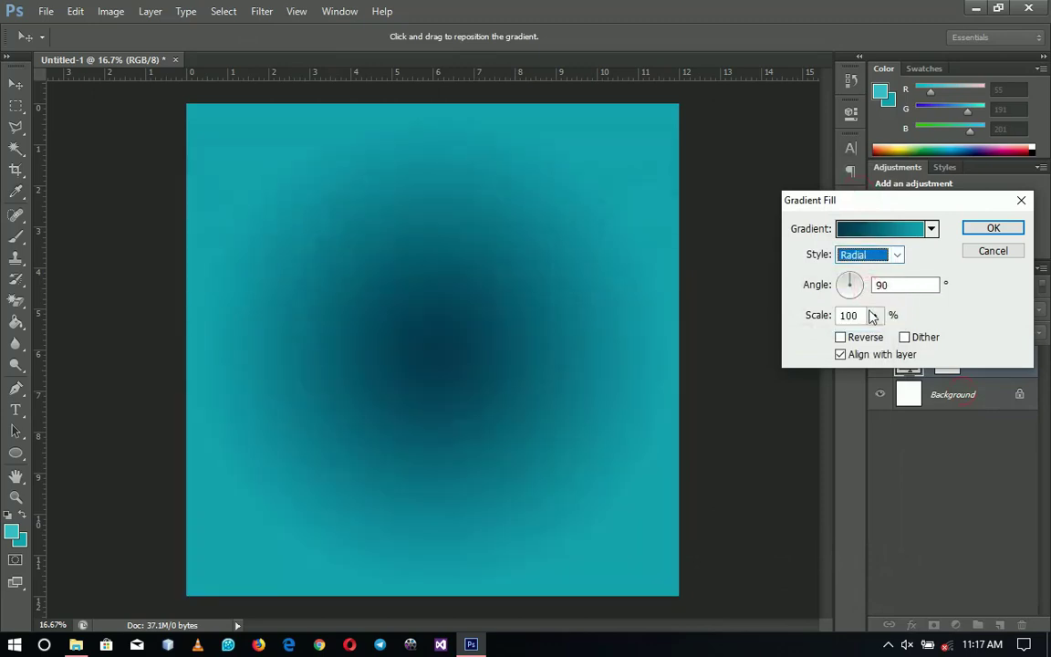
{"action": "left_click", "coordinate": [818, 316]}
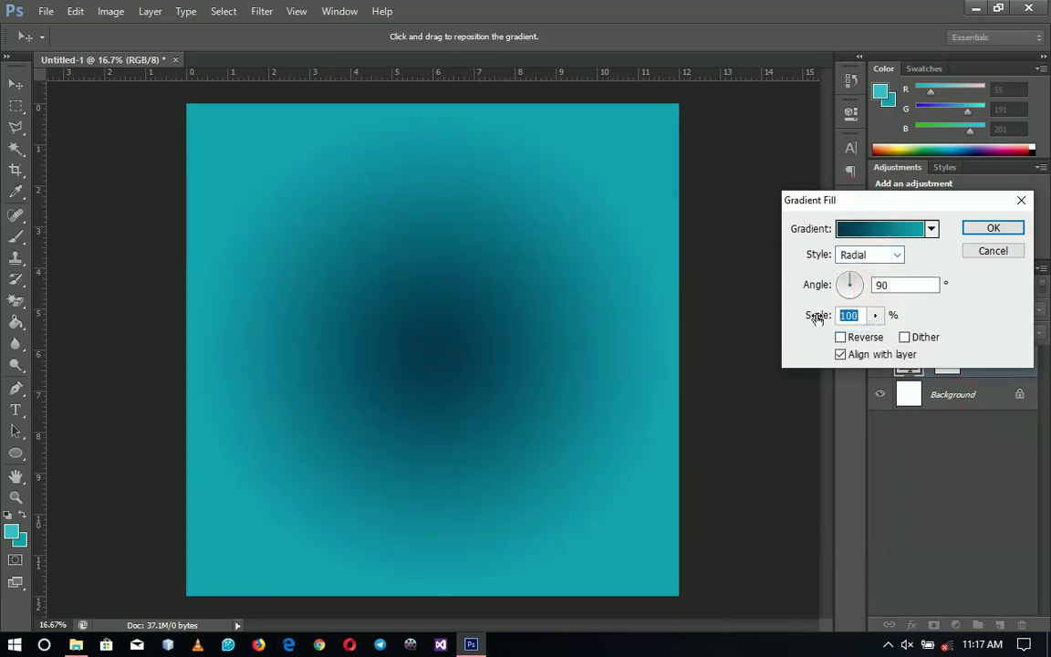
{"action": "left_click", "coordinate": [818, 318]}
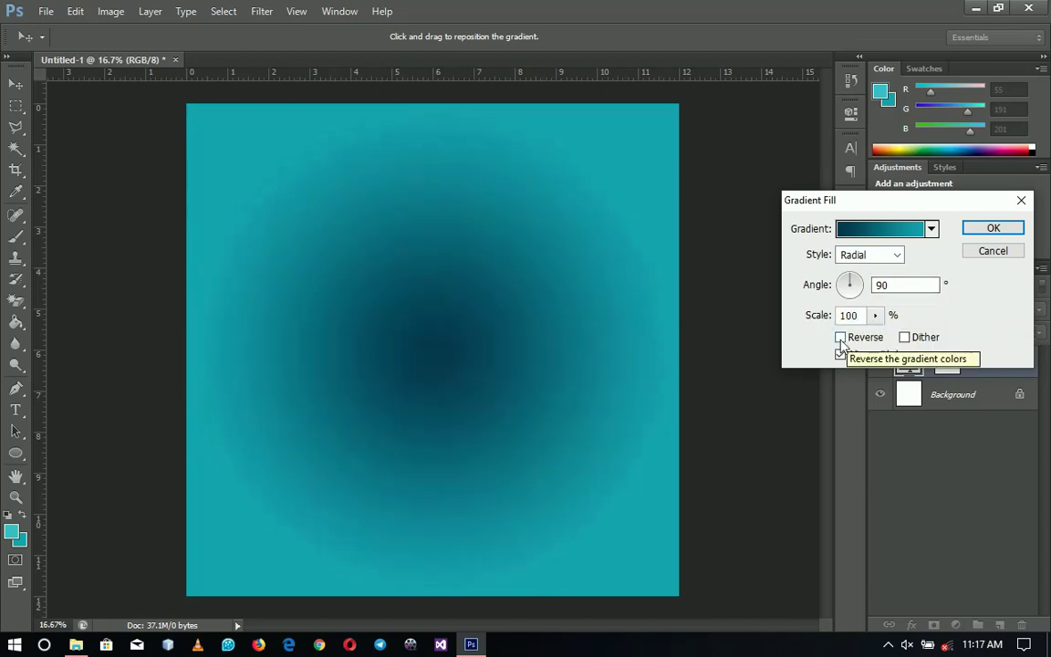
{"action": "left_click", "coordinate": [840, 338]}
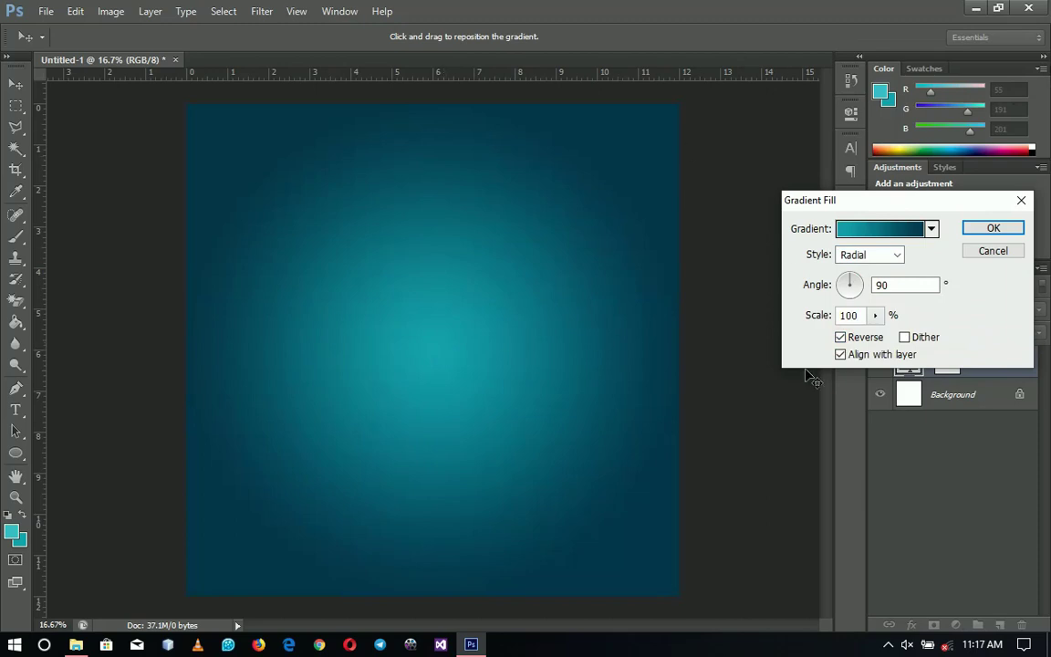
{"action": "left_click_drag", "start_coordinate": [454, 364], "coordinate": [469, 248]}
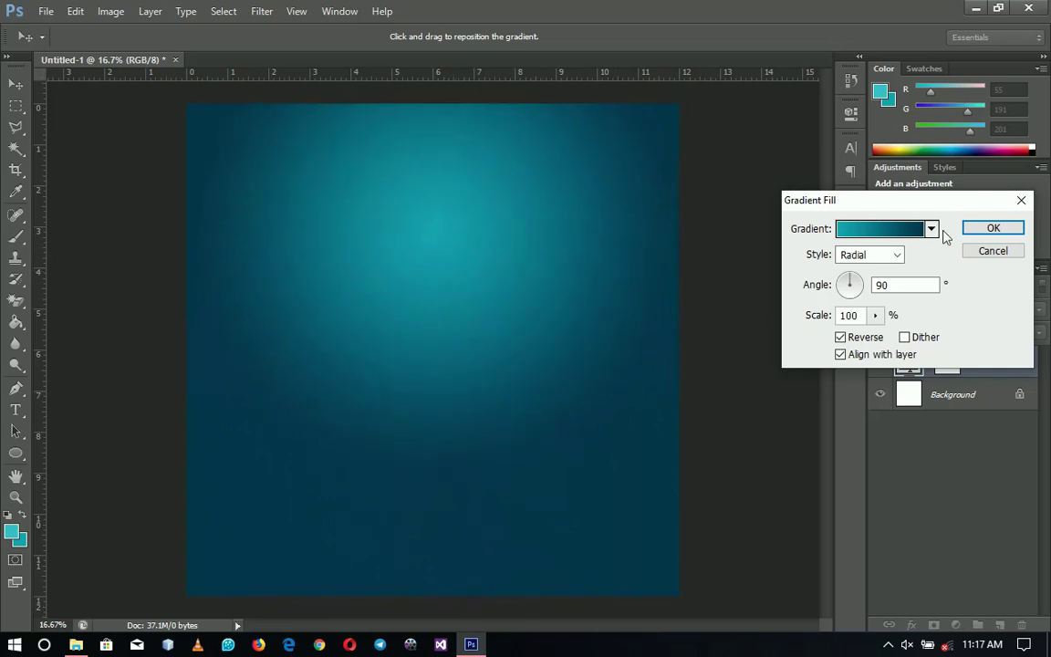
{"action": "left_click", "coordinate": [993, 228]}
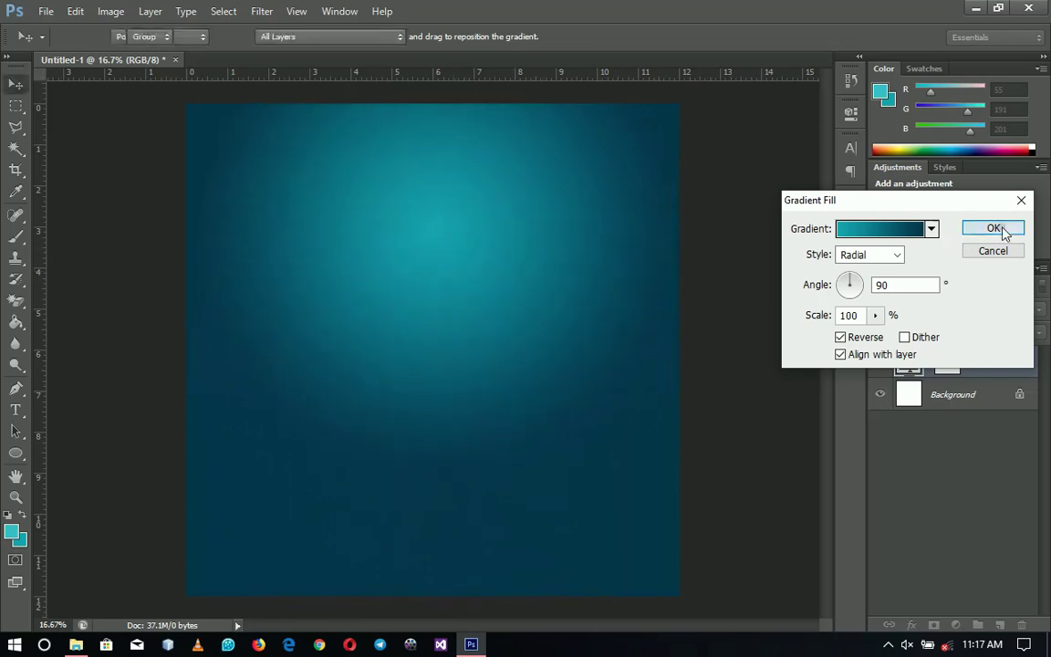
{"action": "left_click", "coordinate": [76, 644]}
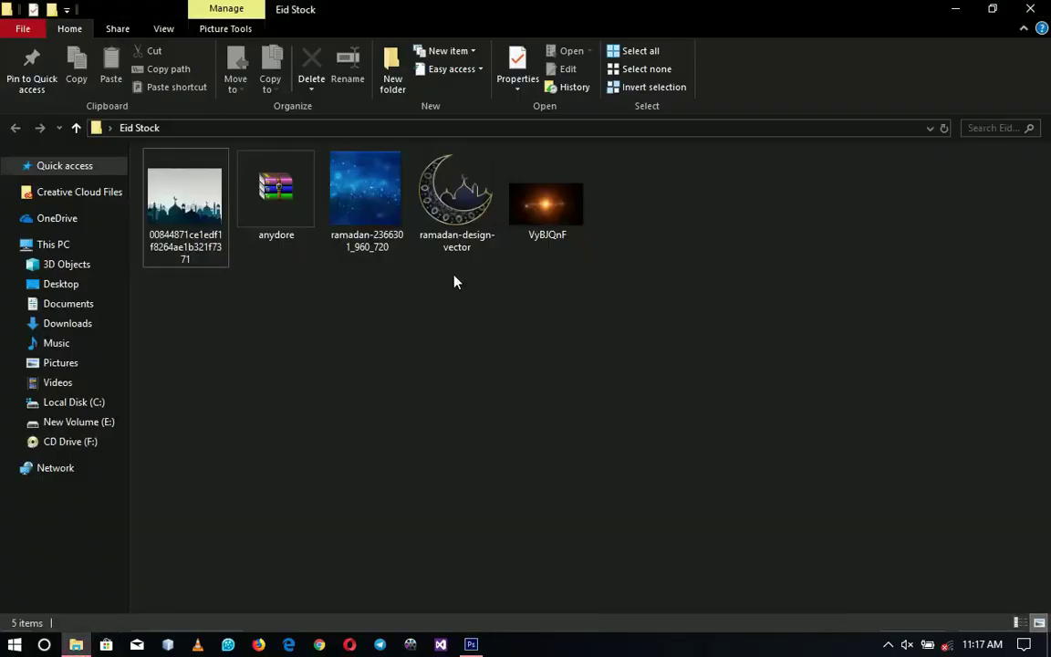
Place the mosque skyline image and scale it to span the canvas width.
{"action": "left_click_drag", "start_coordinate": [201, 215], "coordinate": [472, 501]}
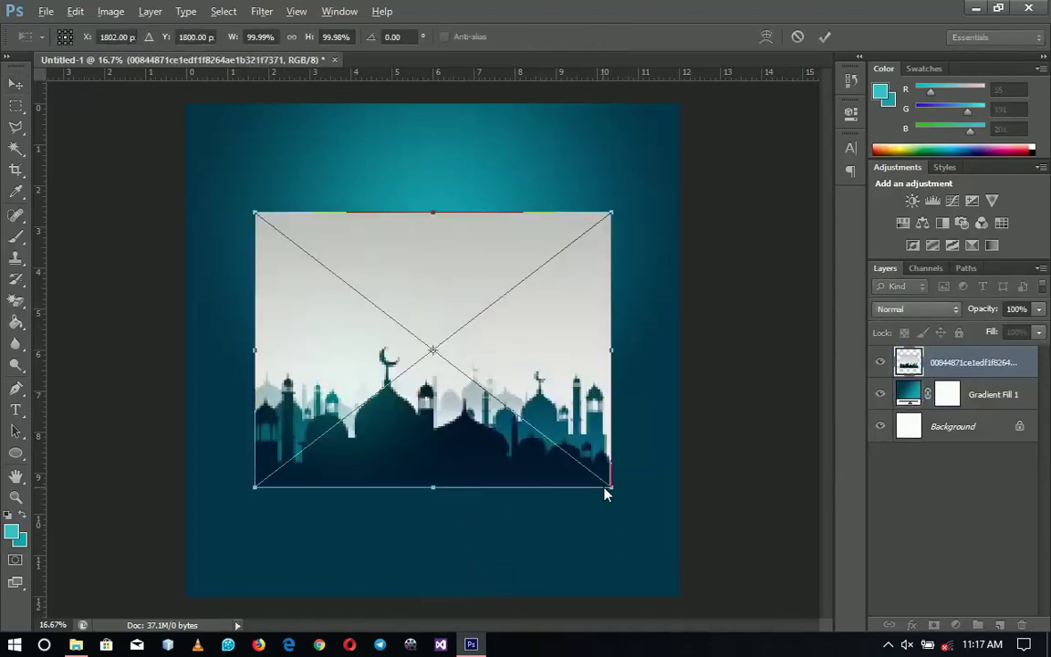
{"action": "left_click_drag", "start_coordinate": [613, 487], "coordinate": [684, 543]}
{"action": "key", "text": "Return"}
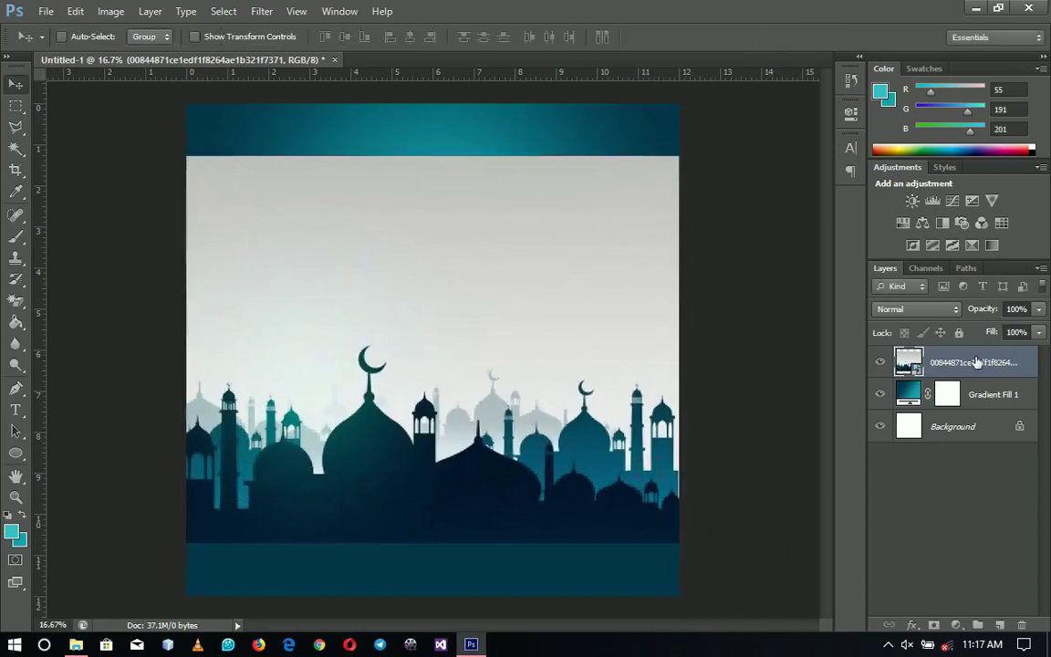
Blend the skyline layer in Soft Light, move it higher, and add a layer mask.
{"action": "left_click", "coordinate": [948, 312]}
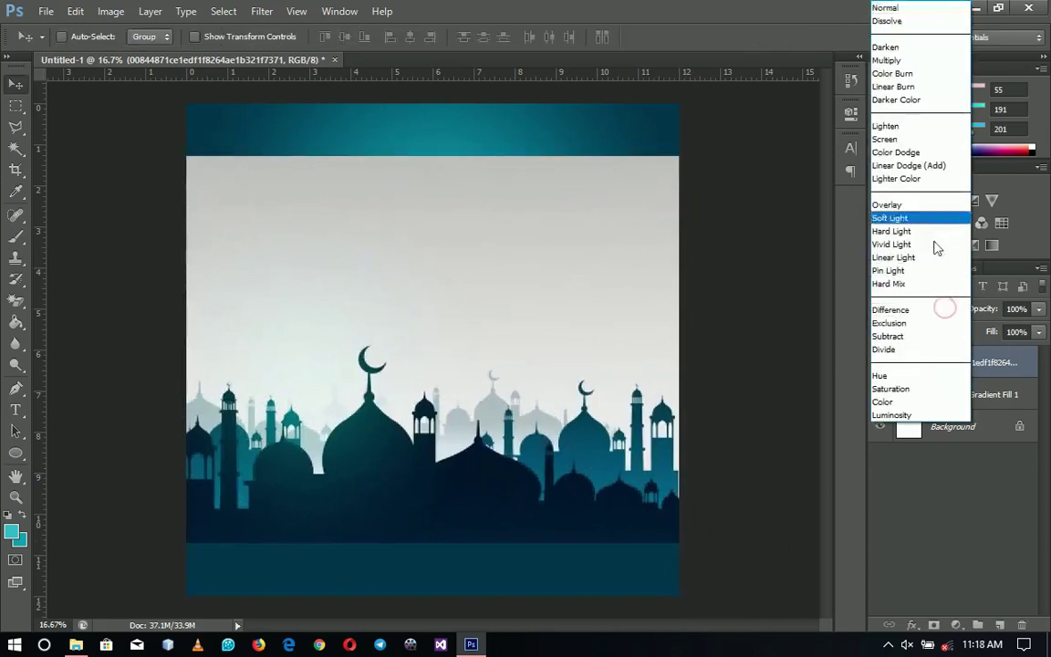
{"action": "left_click", "coordinate": [897, 221]}
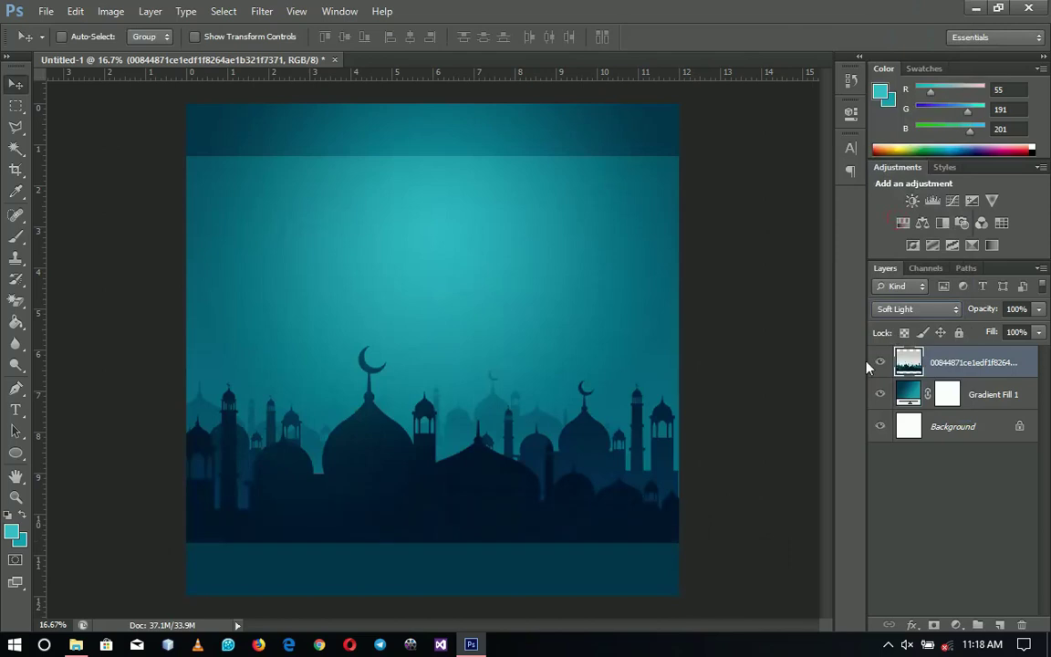
{"action": "left_click_drag", "start_coordinate": [643, 471], "coordinate": [634, 395]}
{"action": "key", "text": "shift+Right"}
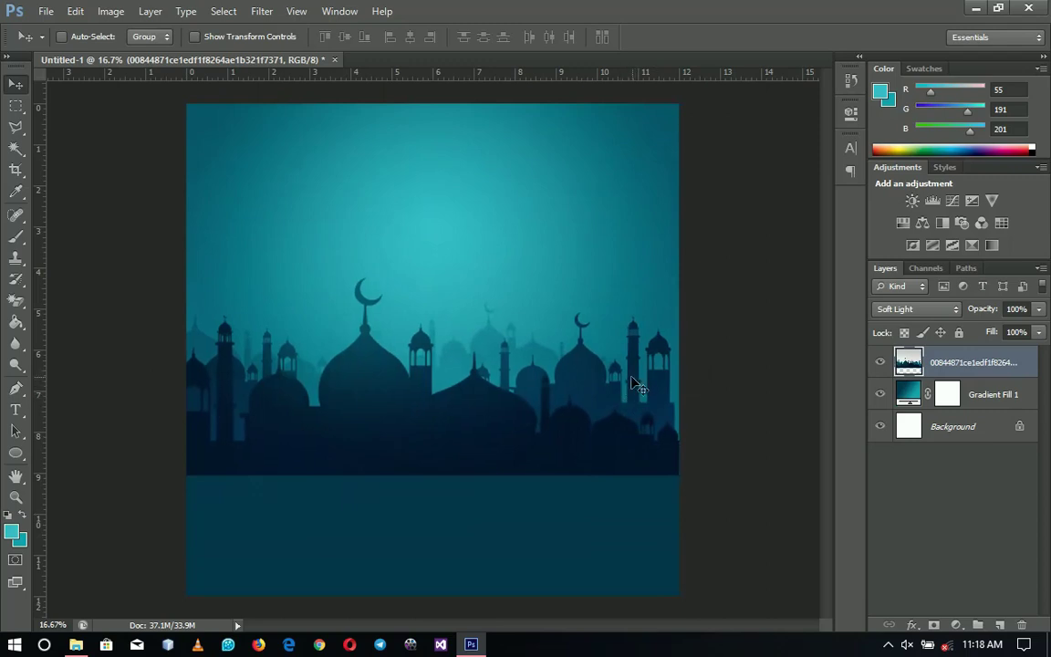
{"action": "left_click", "coordinate": [933, 625]}
Brush black on the skyline mask to fade its dark bottom band into the teal.
{"action": "key", "text": "b"}
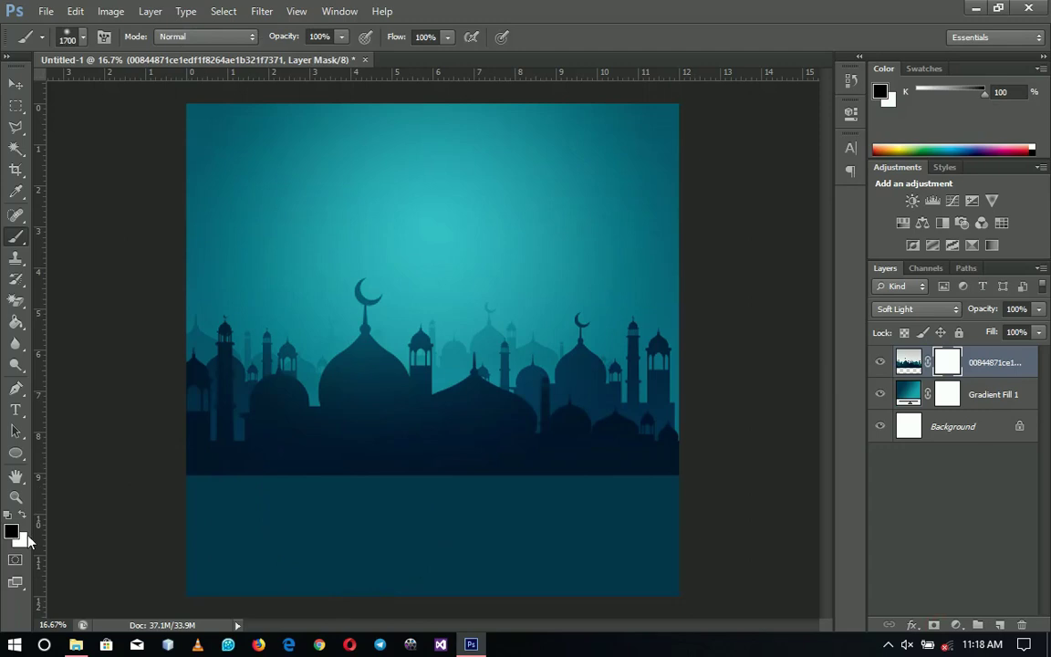
{"action": "mouse_move", "coordinate": [657, 545]}
{"action": "left_mouse_down"}
{"action": "mouse_move", "coordinate": [556, 560]}
{"action": "mouse_move", "coordinate": [171, 539]}
{"action": "mouse_move", "coordinate": [271, 568]}
{"action": "mouse_move", "coordinate": [235, 559]}
{"action": "mouse_move", "coordinate": [513, 603]}
{"action": "mouse_move", "coordinate": [560, 579]}
{"action": "mouse_move", "coordinate": [428, 566]}
{"action": "mouse_move", "coordinate": [655, 562]}
{"action": "mouse_move", "coordinate": [640, 550]}
{"action": "mouse_move", "coordinate": [704, 546]}
{"action": "mouse_move", "coordinate": [660, 551]}
{"action": "left_mouse_up"}
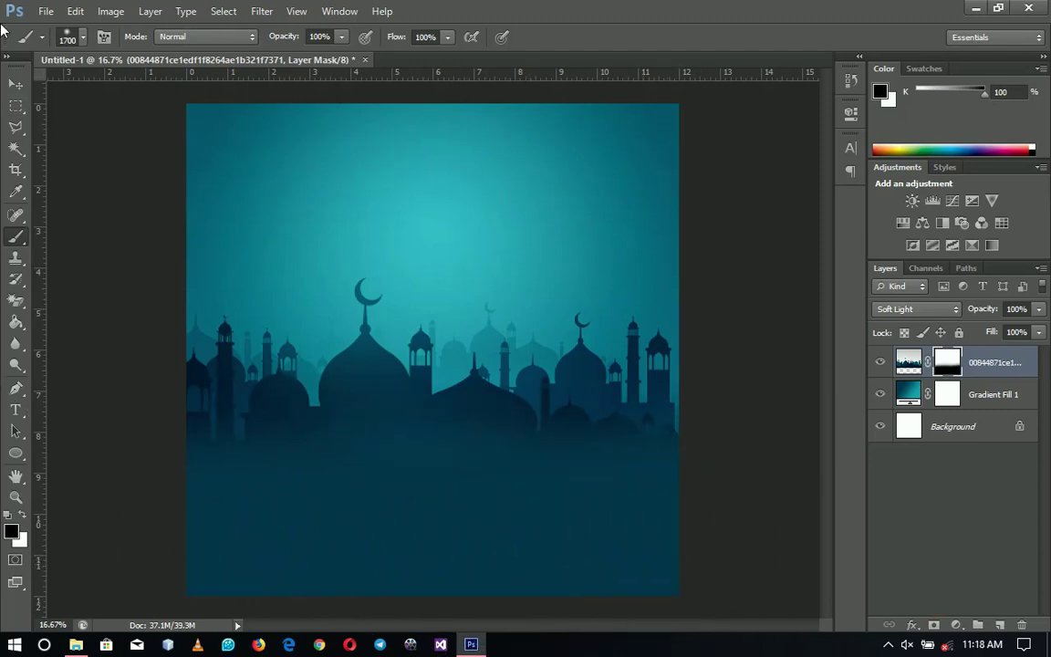
{"action": "left_click", "coordinate": [15, 83]}
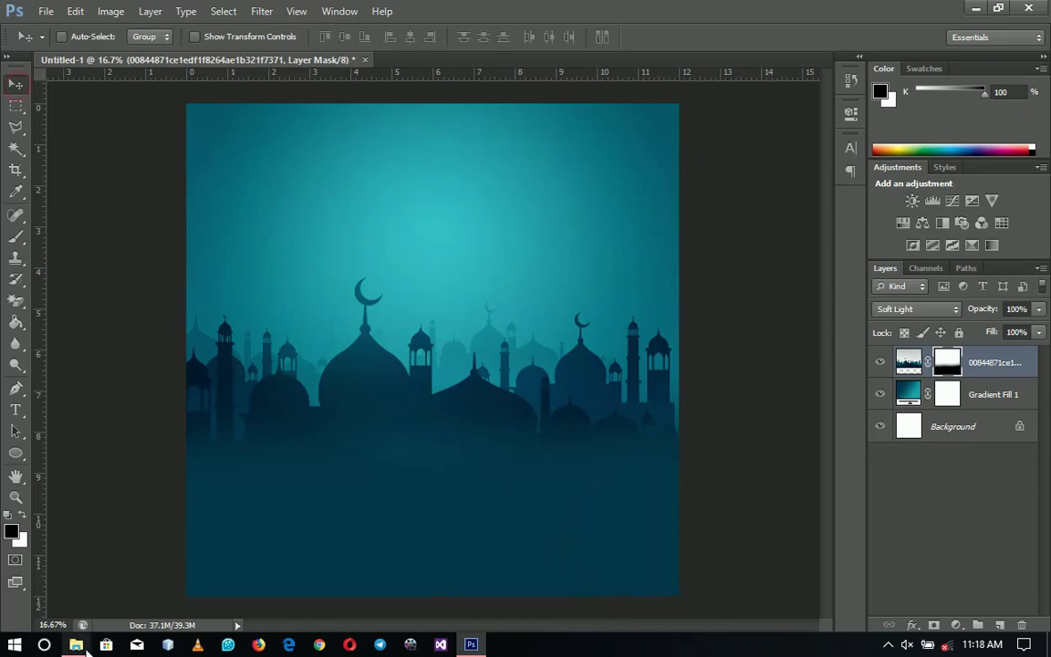
{"action": "key", "text": "alt+Tab"}
Place the ramadan starfield image, enlarge it around its centre, and move it down.
{"action": "left_click_drag", "start_coordinate": [341, 237], "coordinate": [473, 530]}
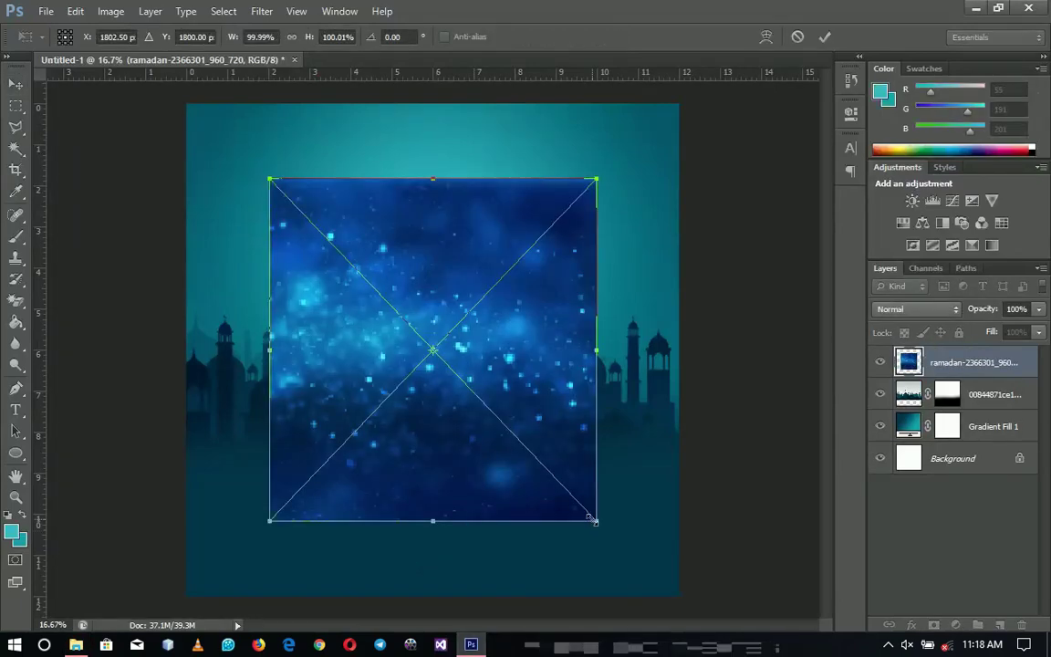
{"action": "left_click_drag", "start_coordinate": [601, 518], "coordinate": [682, 606]}
{"action": "key", "text": "Return"}
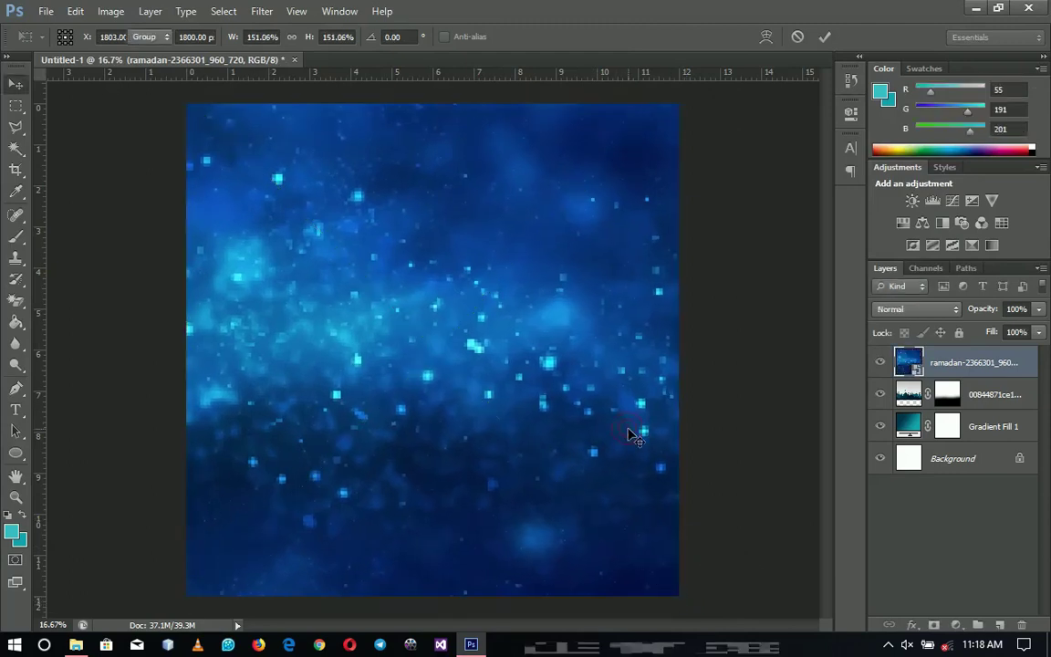
{"action": "left_click_drag", "start_coordinate": [541, 206], "coordinate": [569, 367]}
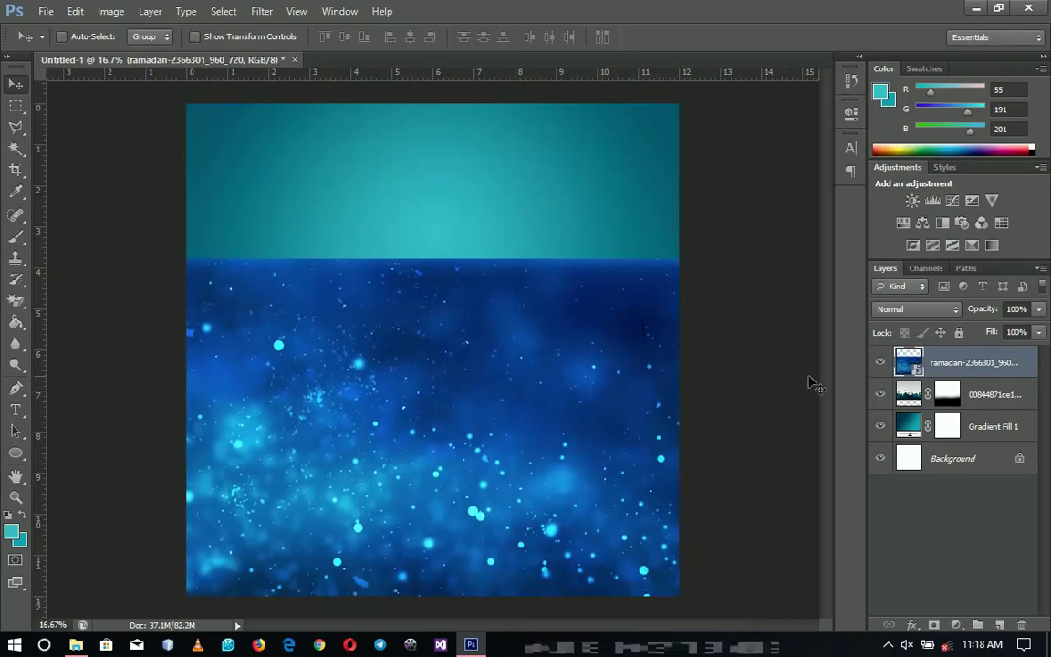
Rasterize the starfield layer, blend it in Soft Light, lower it further, and add a mask.
{"action": "right_click", "coordinate": [981, 359]}
{"action": "left_click", "coordinate": [919, 230]}
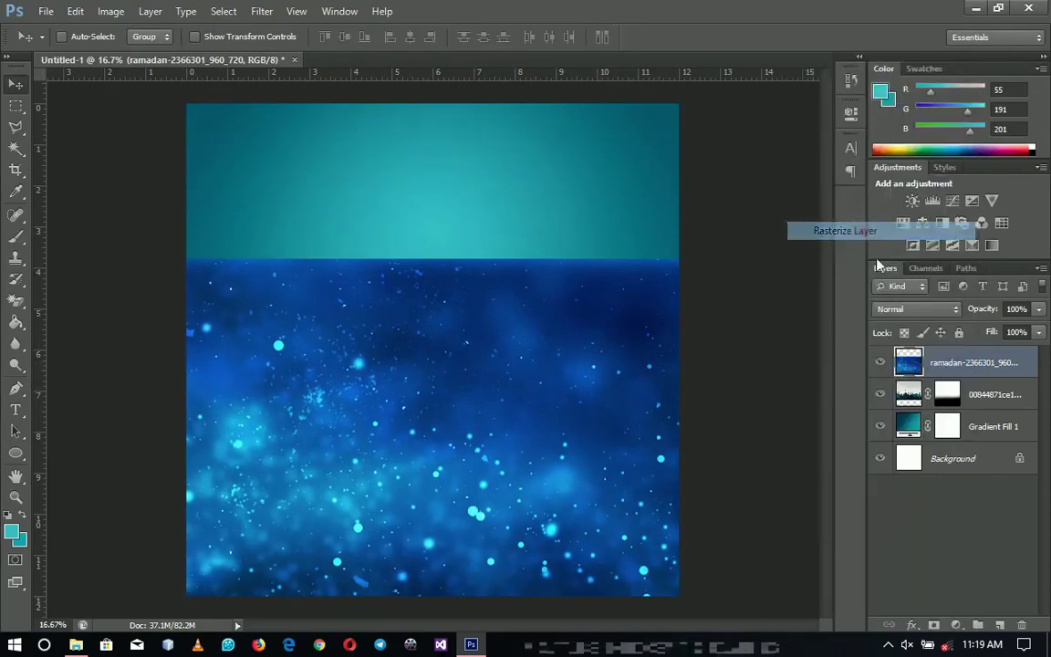
{"action": "left_click", "coordinate": [897, 312]}
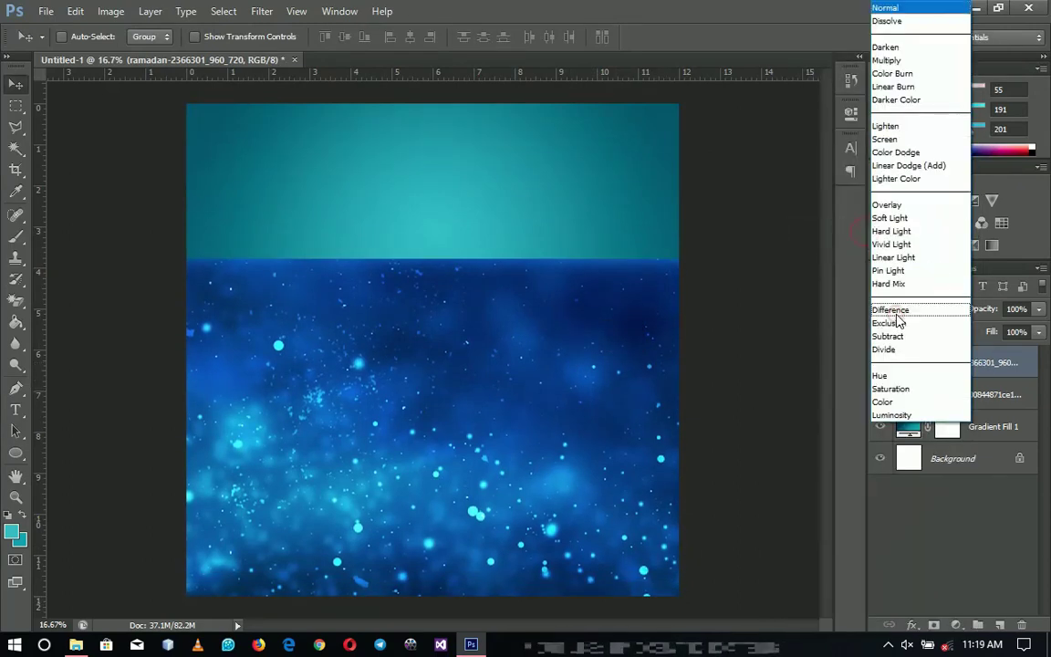
{"action": "left_click", "coordinate": [892, 219]}
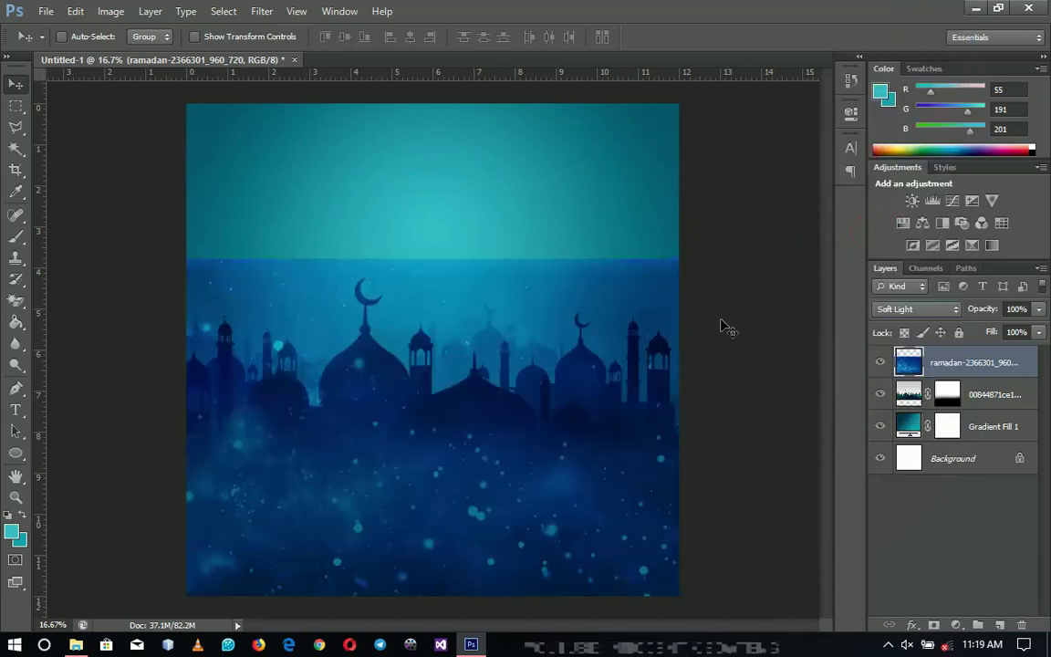
{"action": "left_click_drag", "start_coordinate": [556, 298], "coordinate": [629, 360]}
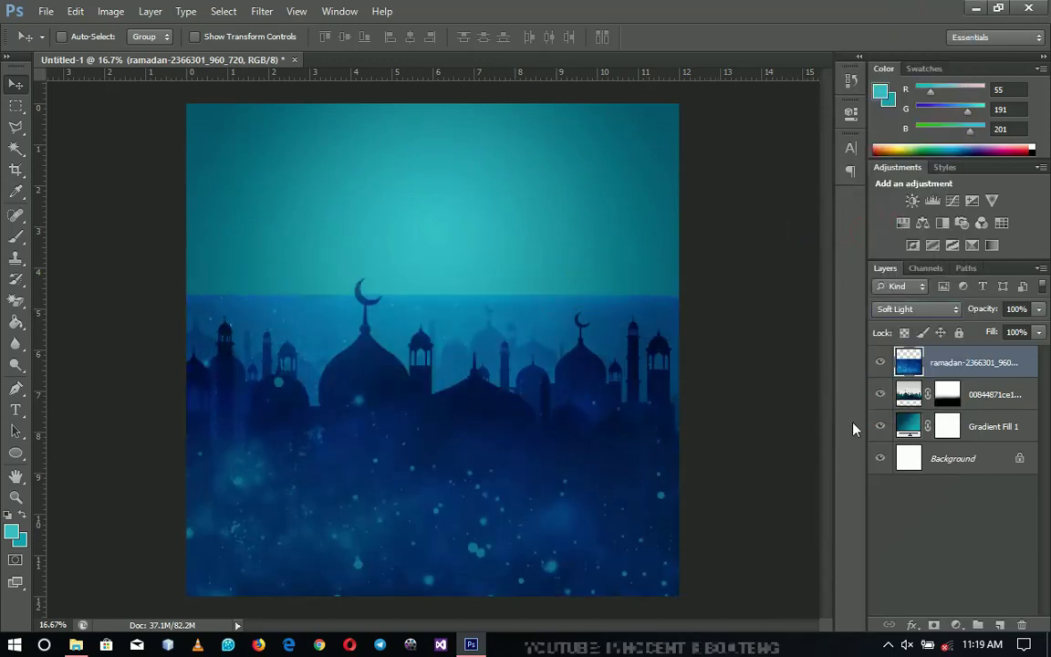
{"action": "left_click", "coordinate": [931, 625]}
Paint out the starfield's hard top edge on its mask and set its opacity to 65%.
{"action": "key", "text": "d"}
{"action": "key", "text": "b"}
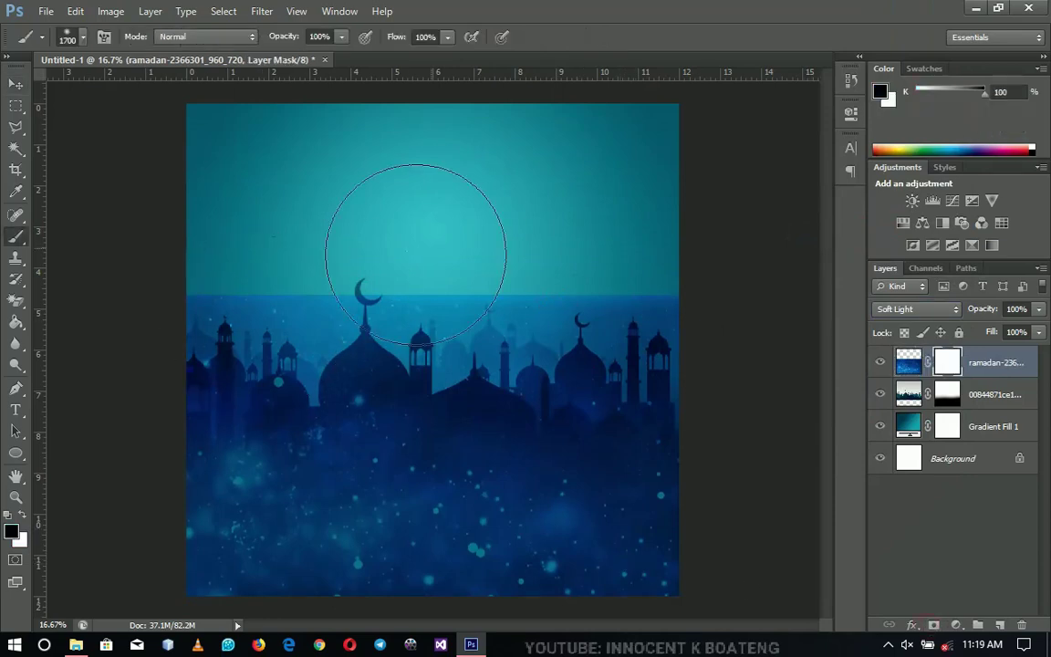
{"action": "left_click", "coordinate": [156, 246]}
{"action": "mouse_move", "coordinate": [507, 219]}
{"action": "left_mouse_down"}
{"action": "mouse_move", "coordinate": [753, 242]}
{"action": "mouse_move", "coordinate": [609, 246]}
{"action": "mouse_move", "coordinate": [607, 263]}
{"action": "mouse_move", "coordinate": [436, 267]}
{"action": "mouse_move", "coordinate": [159, 314]}
{"action": "mouse_move", "coordinate": [610, 288]}
{"action": "mouse_move", "coordinate": [641, 291]}
{"action": "mouse_move", "coordinate": [351, 309]}
{"action": "mouse_move", "coordinate": [241, 330]}
{"action": "mouse_move", "coordinate": [282, 315]}
{"action": "mouse_move", "coordinate": [652, 320]}
{"action": "mouse_move", "coordinate": [188, 340]}
{"action": "left_mouse_up"}
{"action": "left_click_drag", "start_coordinate": [990, 313], "coordinate": [968, 311]}
{"action": "left_click", "coordinate": [16, 84]}
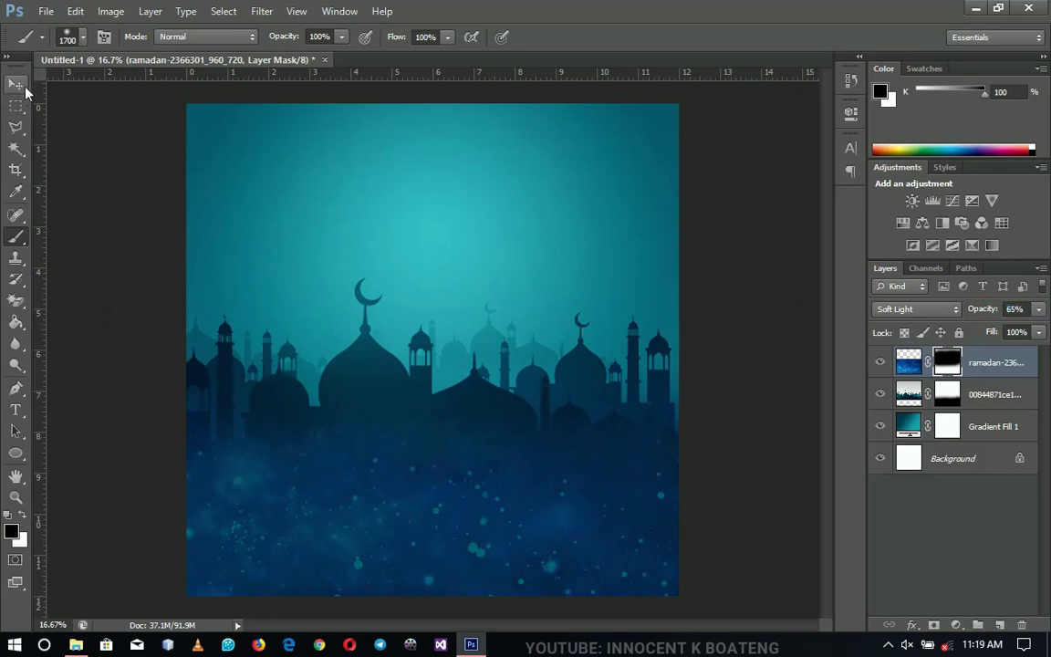
{"action": "key", "text": "ctrl+2"}
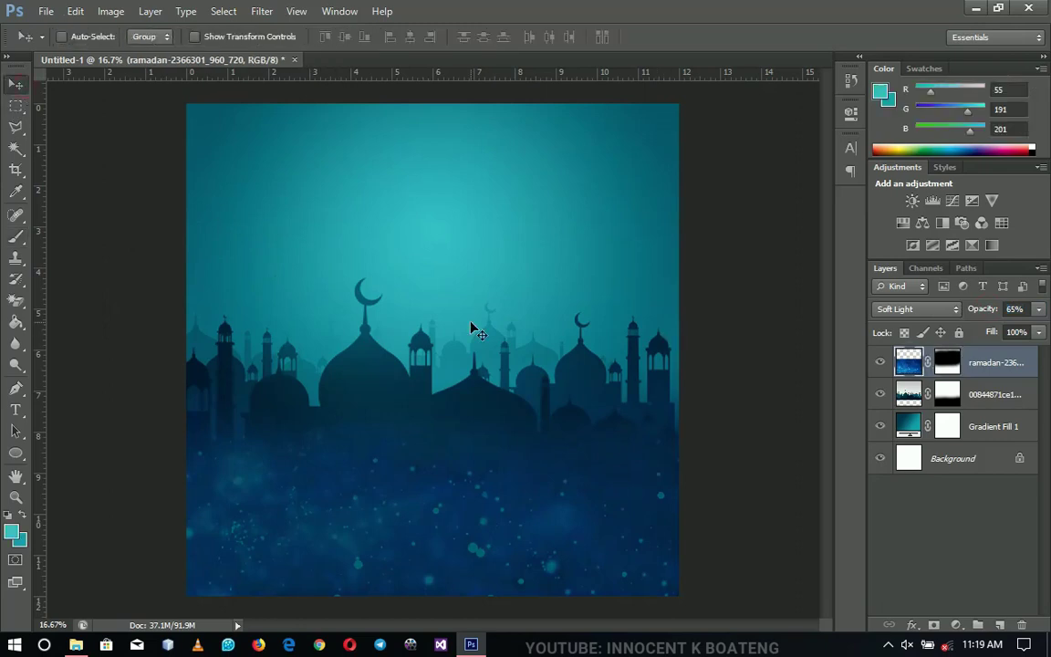
Place the ramadan-design-vector crescent image, shrink it to about a third, and rasterize it.
{"action": "left_click", "coordinate": [77, 644]}
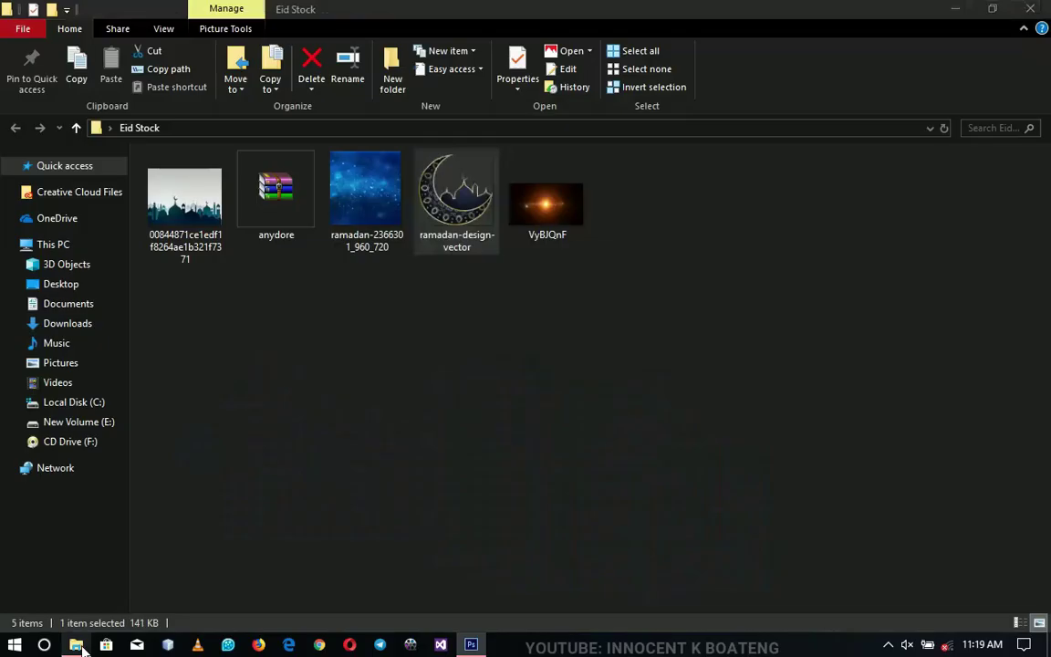
{"action": "left_click_drag", "start_coordinate": [471, 204], "coordinate": [462, 325]}
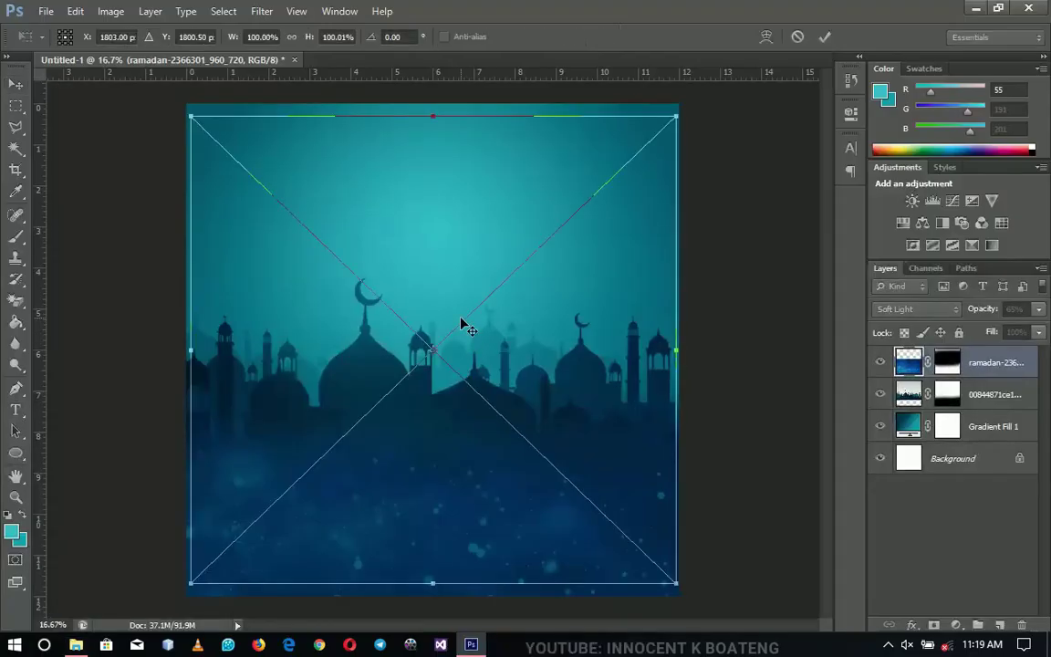
{"action": "left_click_drag", "start_coordinate": [685, 586], "coordinate": [514, 427]}
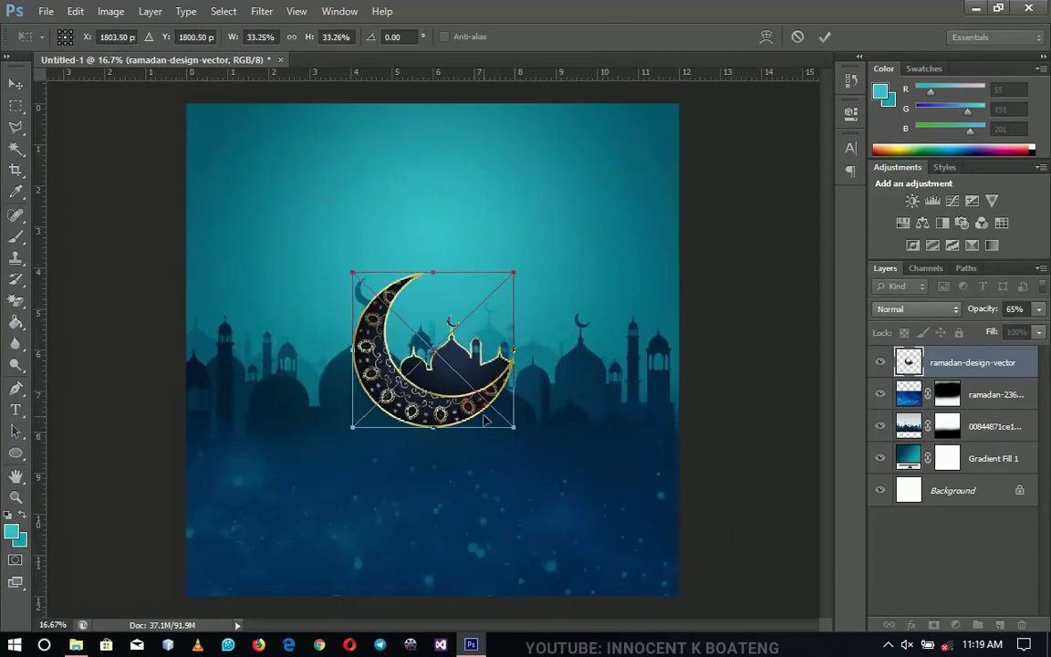
{"action": "key", "text": "Return"}
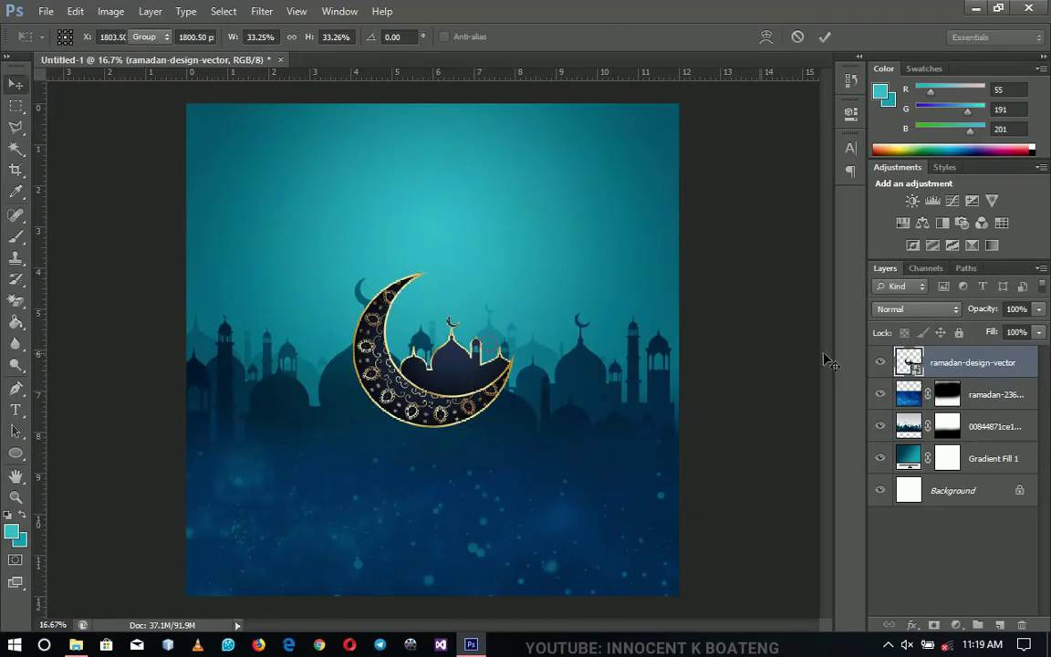
{"action": "right_click", "coordinate": [930, 362]}
{"action": "left_click", "coordinate": [820, 231]}
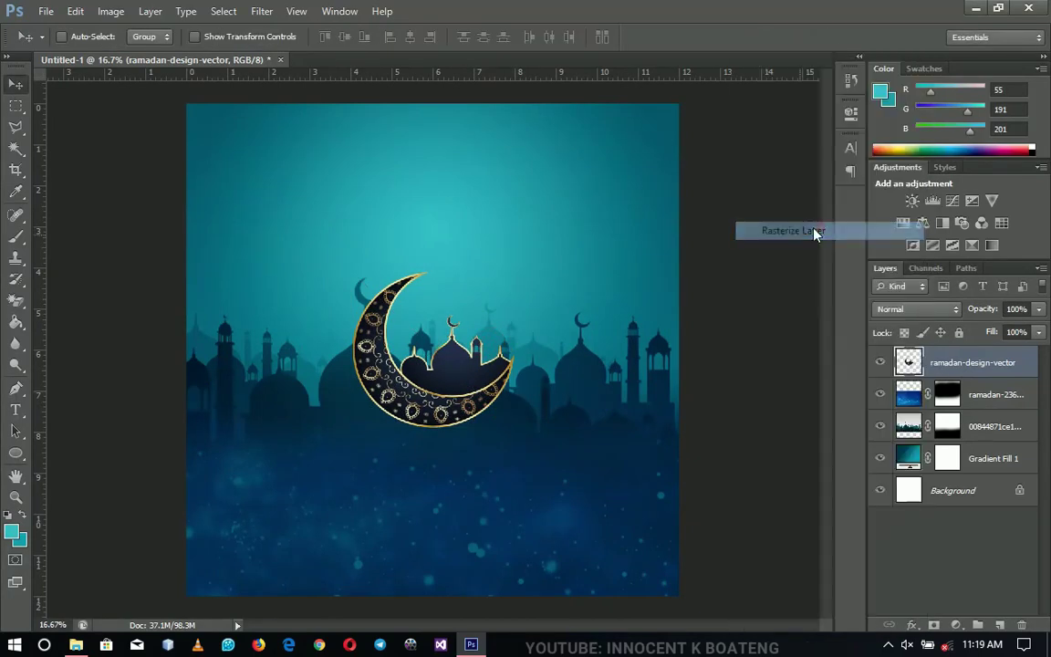
Centre the crescent horizontally, move it near the top, and scale it to about 76%.
{"action": "key", "text": "ctrl+a"}
{"action": "left_click", "coordinate": [409, 37]}
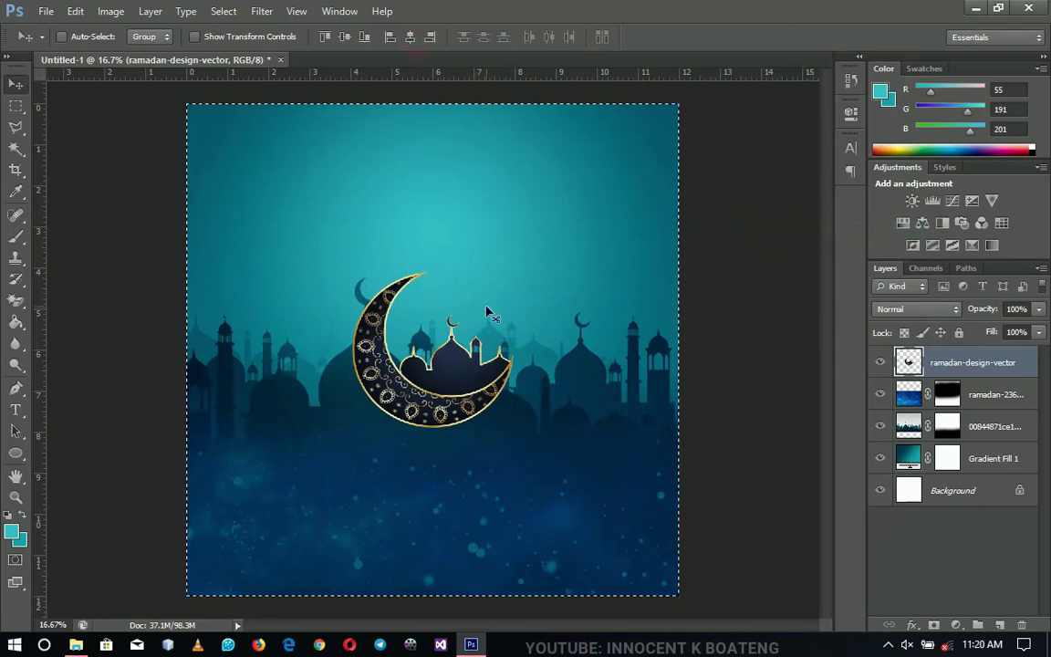
{"action": "key", "text": "ctrl+d"}
{"action": "left_click_drag", "start_coordinate": [486, 312], "coordinate": [482, 178]}
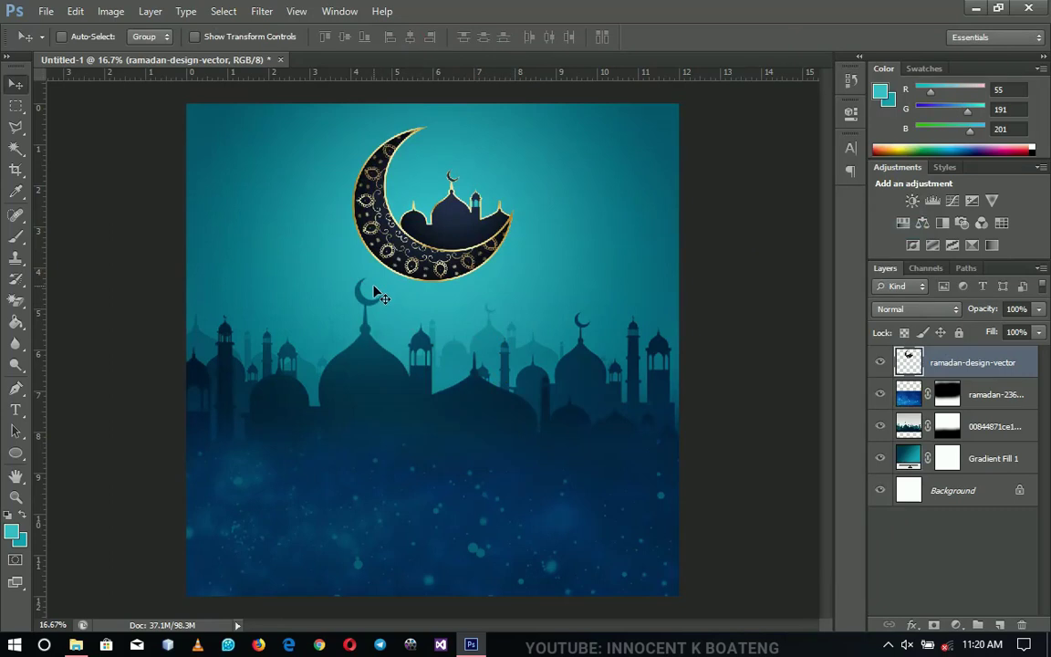
{"action": "key", "text": "ctrl+t"}
{"action": "mouse_move", "coordinate": [514, 288]}
{"action": "left_mouse_down"}
{"action": "mouse_move", "coordinate": [497, 268]}
{"action": "mouse_move", "coordinate": [521, 282]}
{"action": "mouse_move", "coordinate": [518, 273]}
{"action": "left_mouse_up"}
{"action": "key", "text": "Return"}
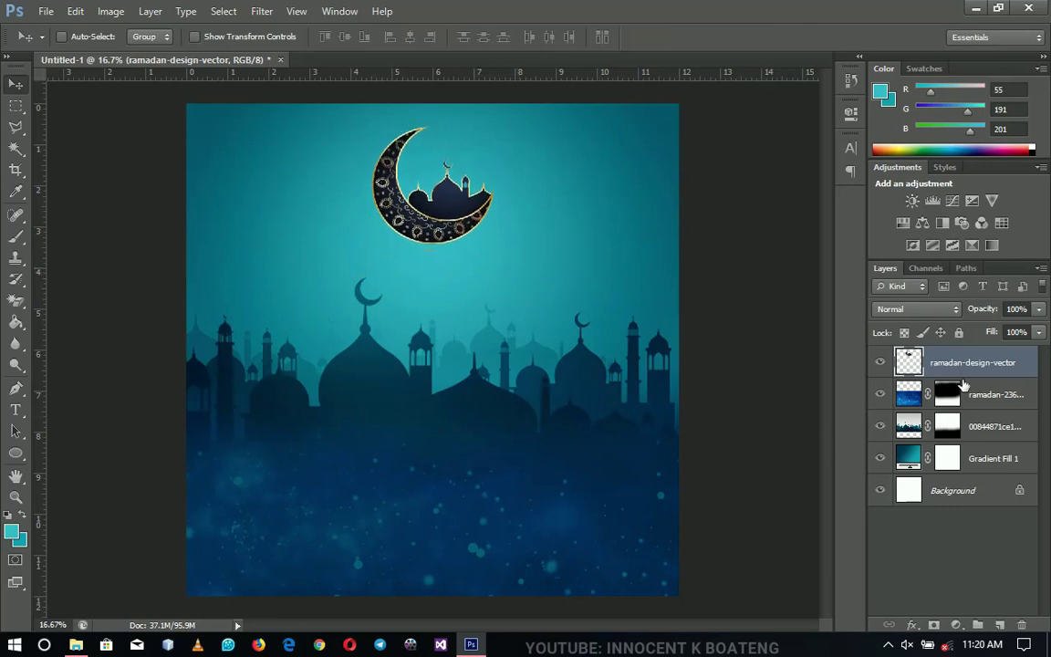
{"action": "double_click", "coordinate": [1032, 362]}
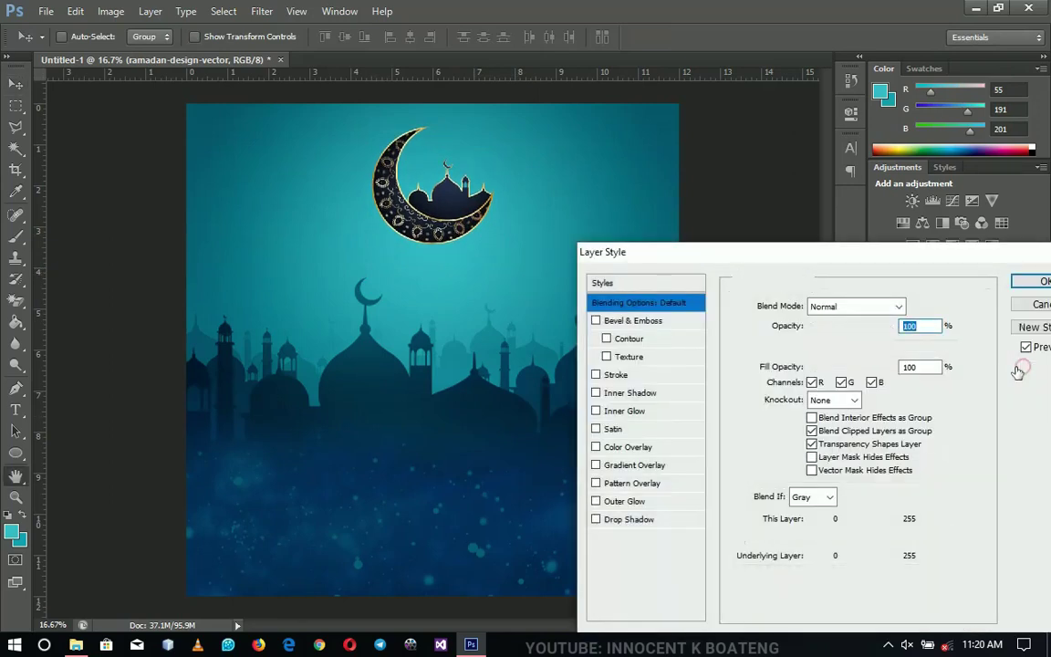
Add an Outer Glow in gold sampled from the moon's rim, sized about 106 px.
{"action": "left_click", "coordinate": [620, 502]}
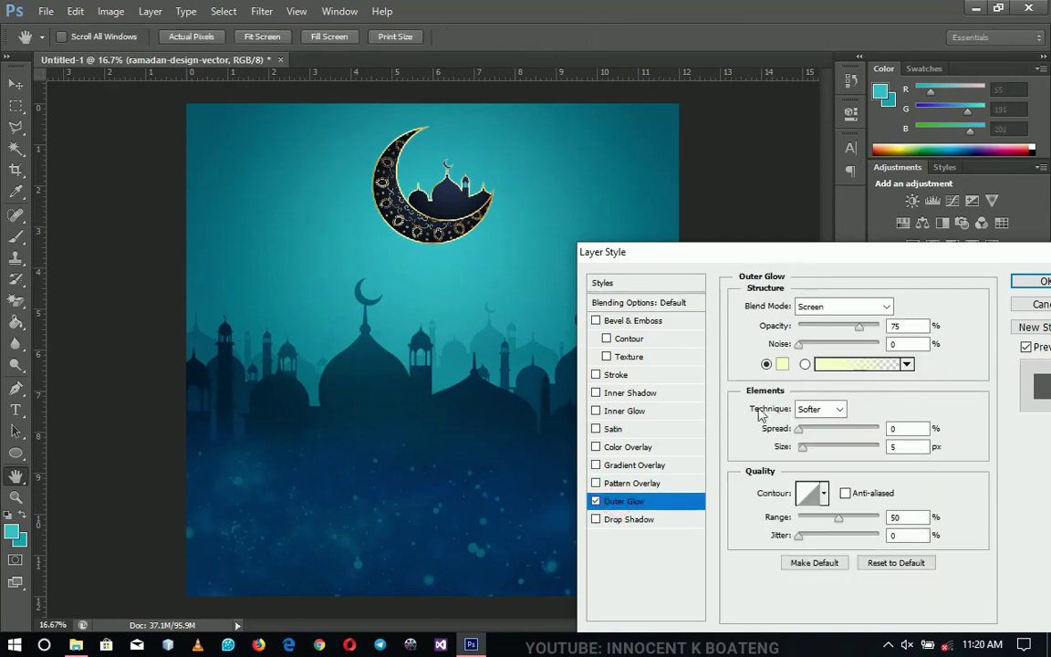
{"action": "left_click", "coordinate": [783, 365]}
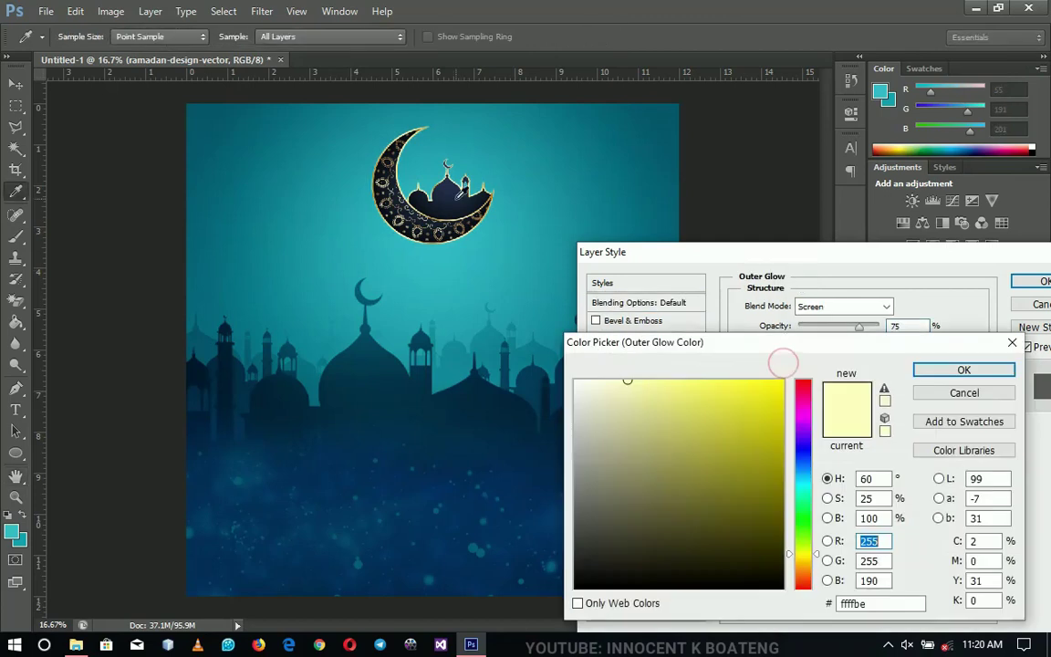
{"action": "left_click", "coordinate": [423, 127]}
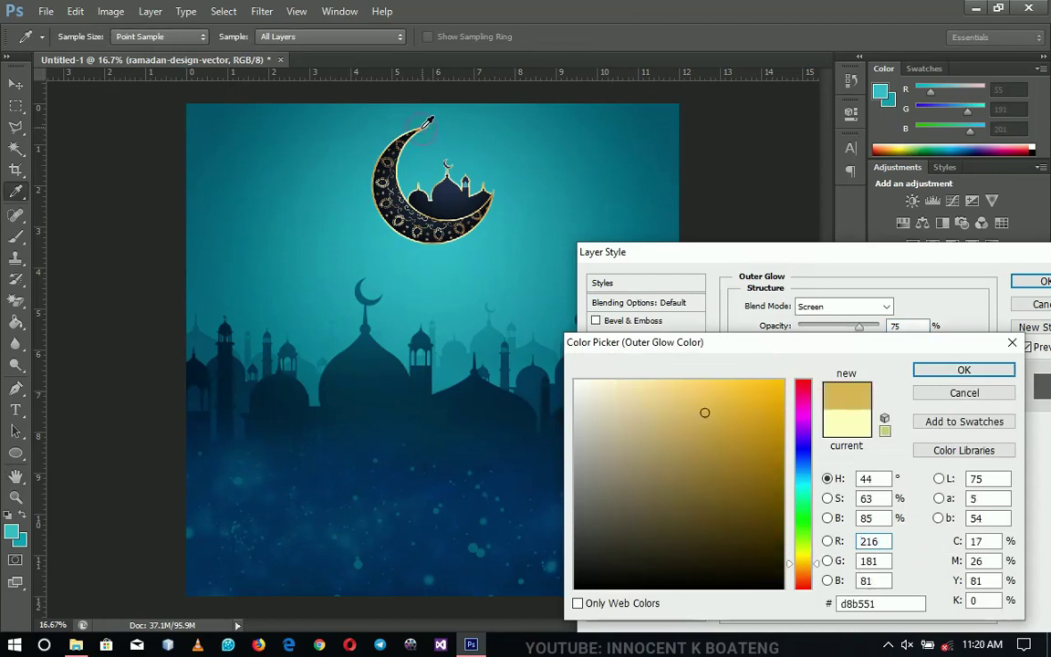
{"action": "mouse_move", "coordinate": [700, 399]}
{"action": "left_mouse_down"}
{"action": "mouse_move", "coordinate": [730, 402]}
{"action": "mouse_move", "coordinate": [706, 399]}
{"action": "left_mouse_up"}
{"action": "left_click", "coordinate": [746, 405]}
{"action": "left_click", "coordinate": [747, 406]}
{"action": "left_click", "coordinate": [962, 369]}
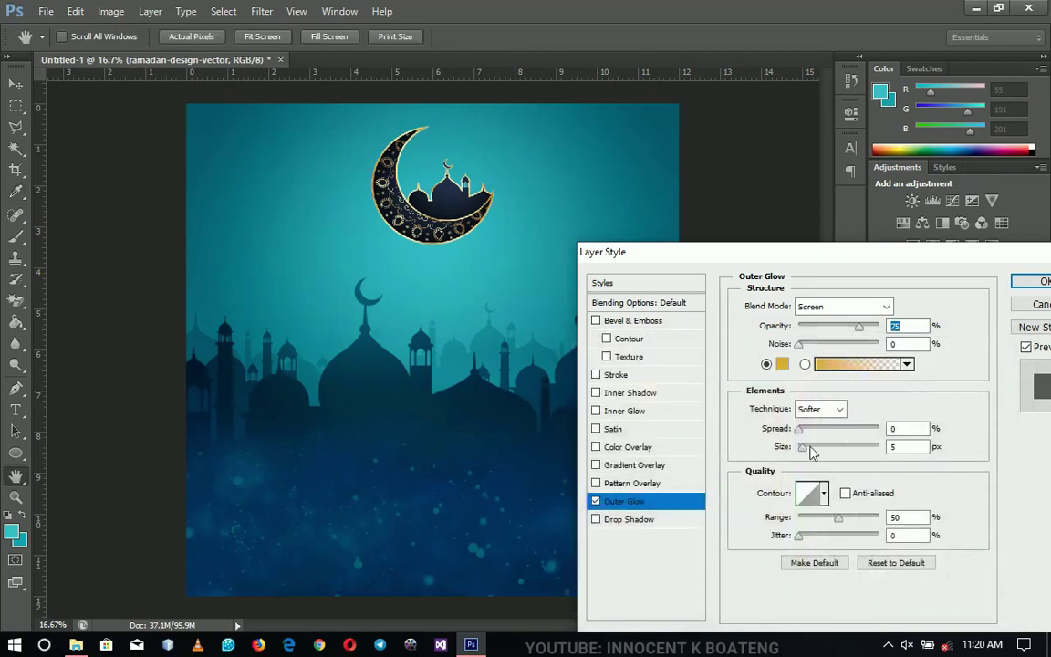
{"action": "left_click_drag", "start_coordinate": [800, 456], "coordinate": [839, 459]}
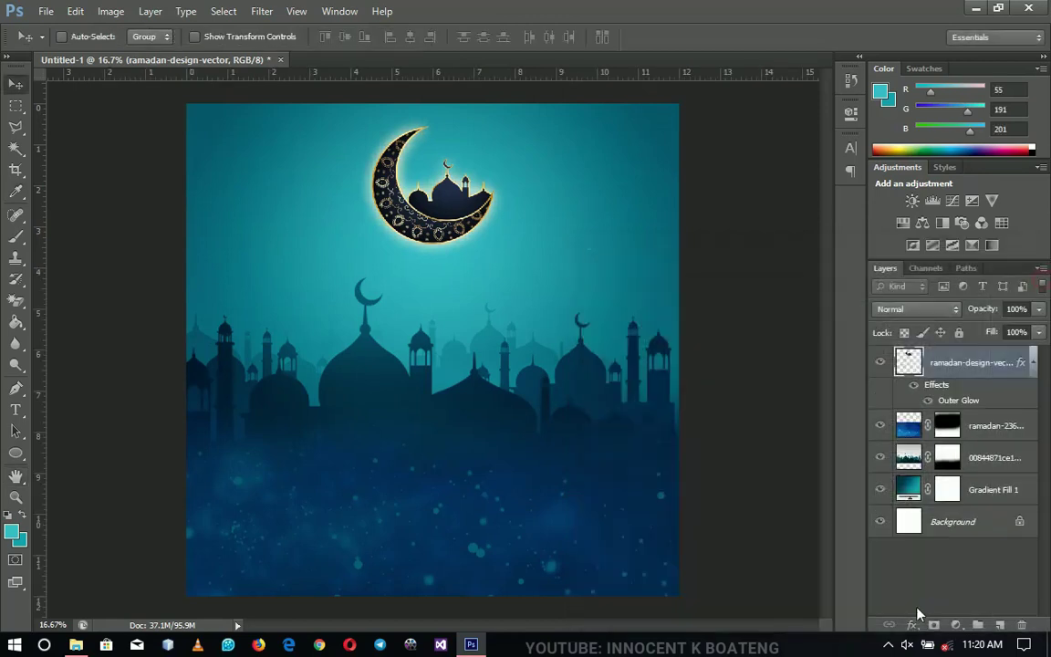
Place the VyBJQnF glow image from Eid Stock and enlarge it proportionally.
{"action": "left_click", "coordinate": [1033, 364]}
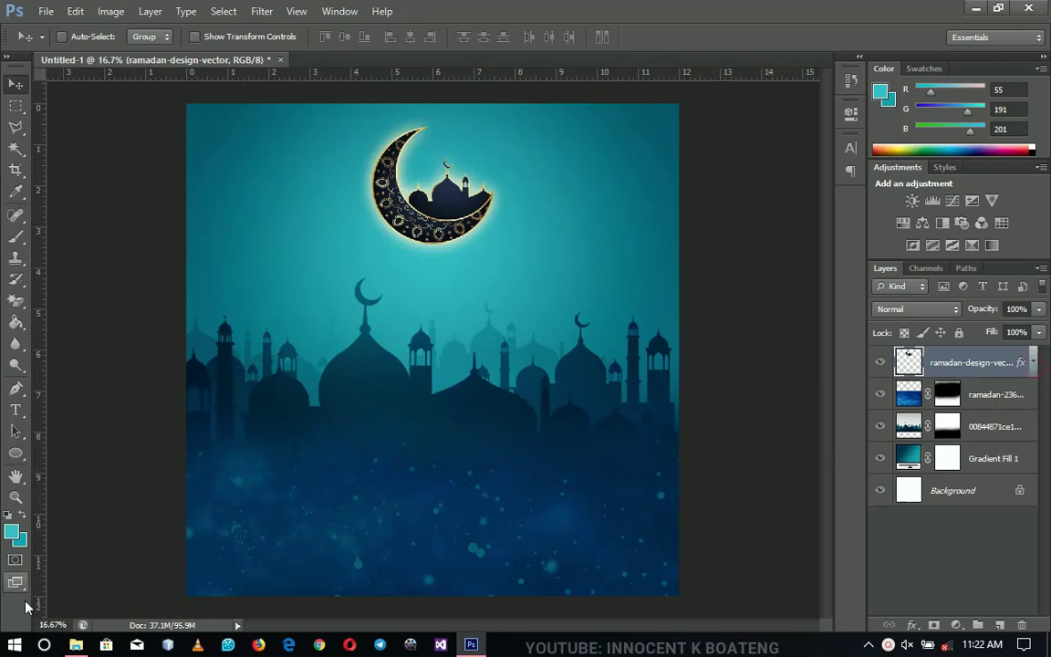
{"action": "left_click", "coordinate": [76, 644]}
{"action": "left_click_drag", "start_coordinate": [560, 204], "coordinate": [474, 439]}
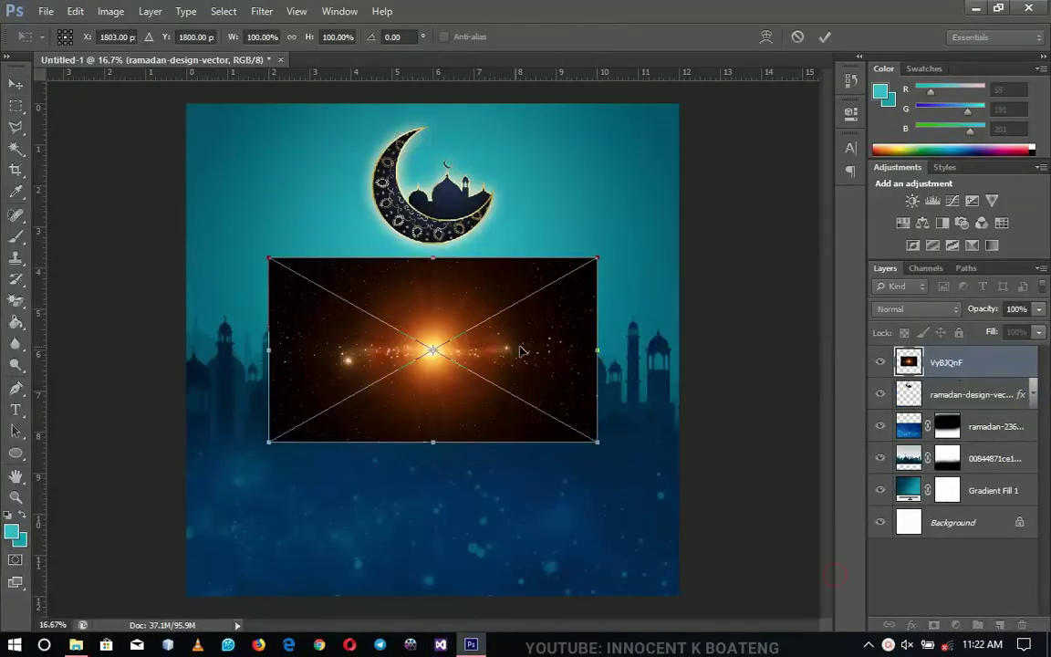
{"action": "left_click_drag", "start_coordinate": [594, 439], "coordinate": [749, 531]}
{"action": "key", "text": "Return"}
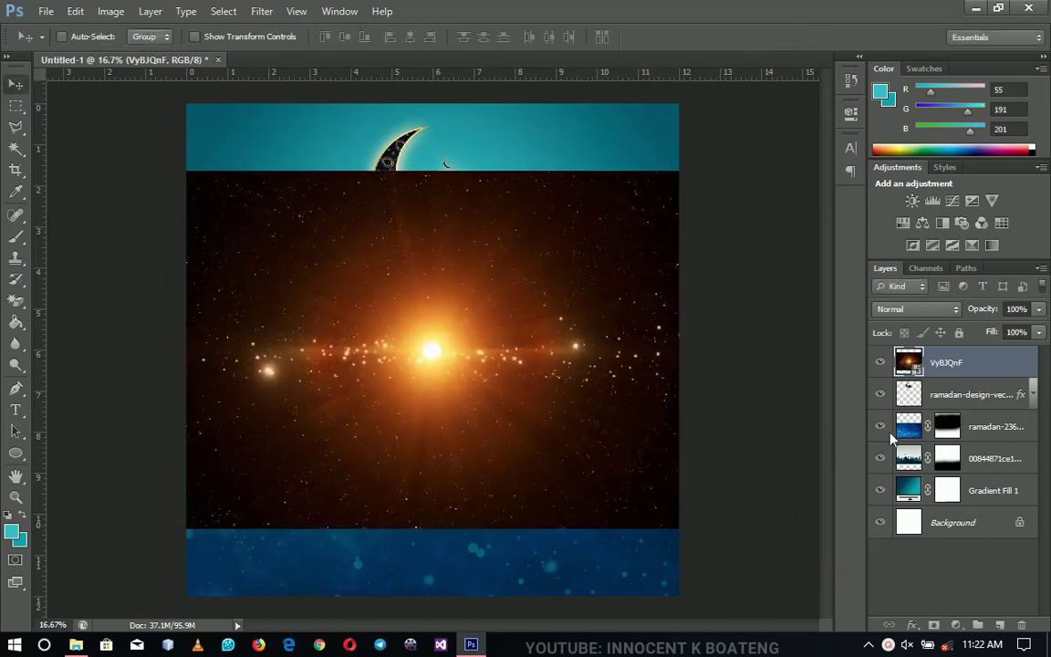
Rasterize the VyBJQnF layer and set its blend mode to Screen.
{"action": "right_click", "coordinate": [960, 368]}
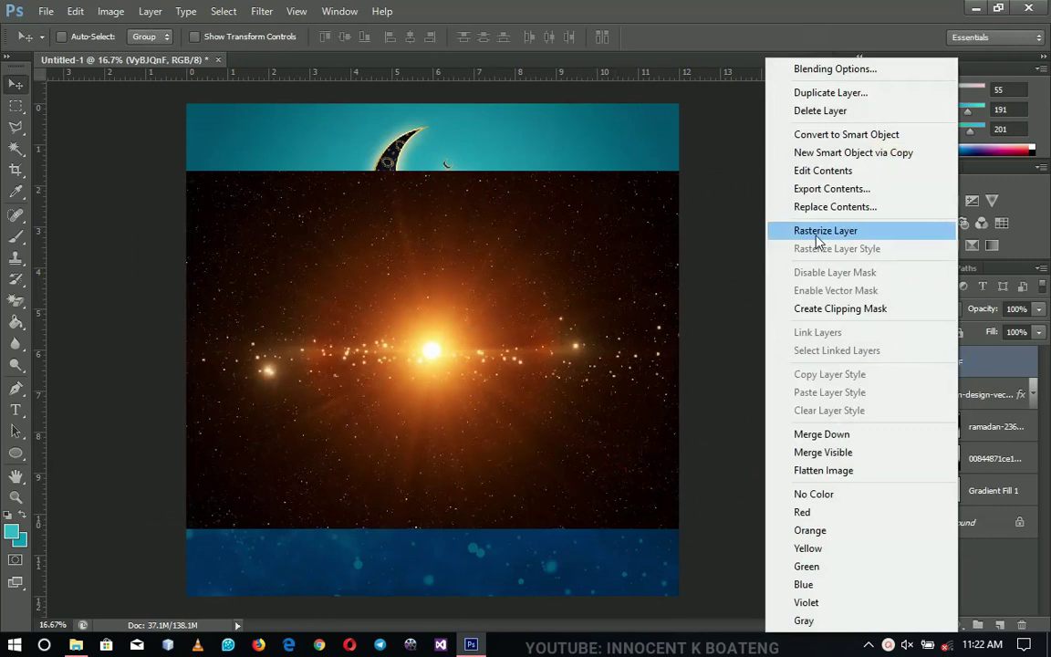
{"action": "left_click", "coordinate": [818, 235]}
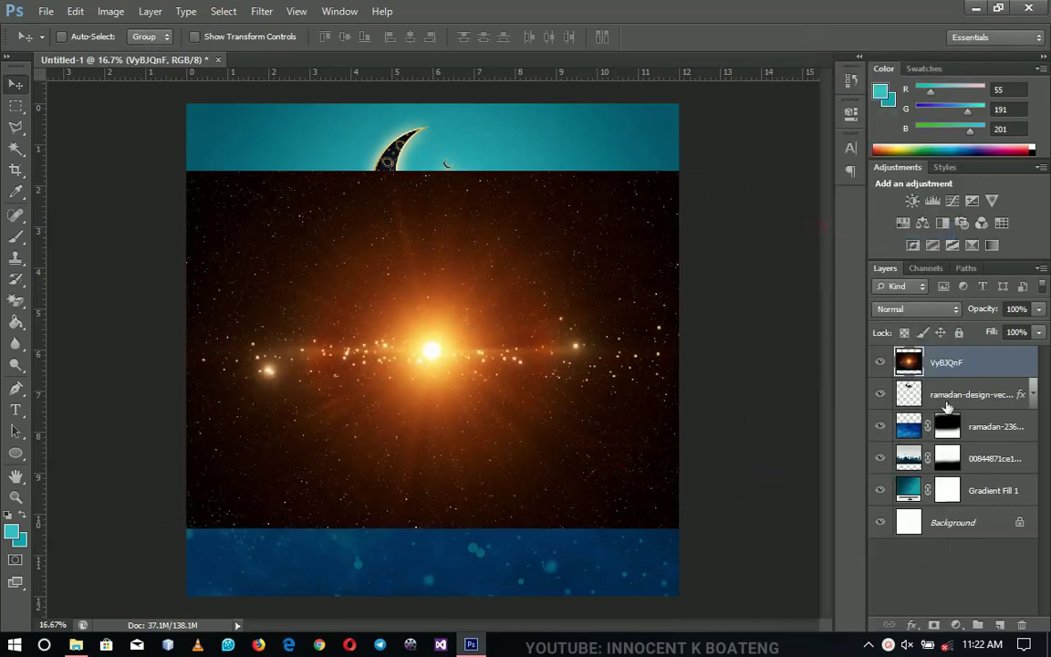
{"action": "left_click", "coordinate": [901, 309]}
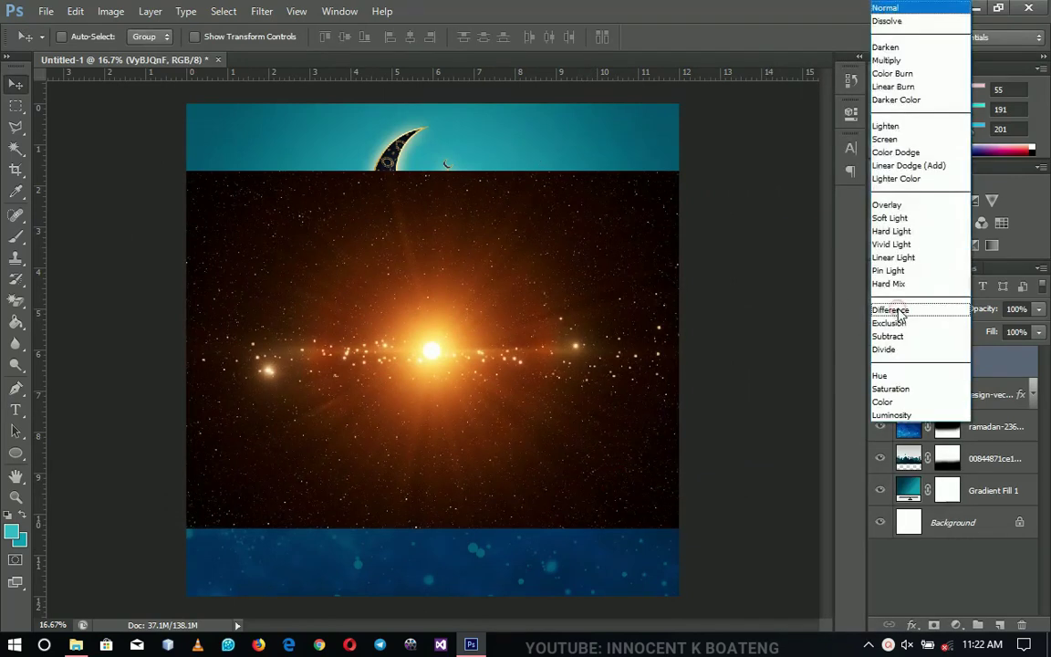
{"action": "left_click", "coordinate": [885, 139]}
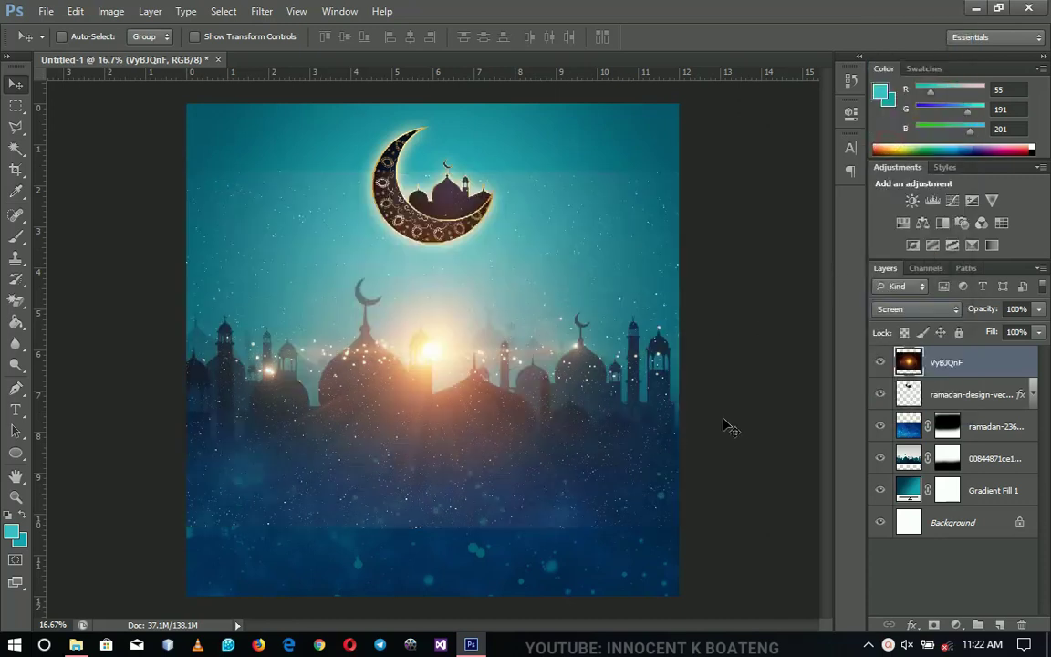
{"action": "left_click", "coordinate": [262, 11]}
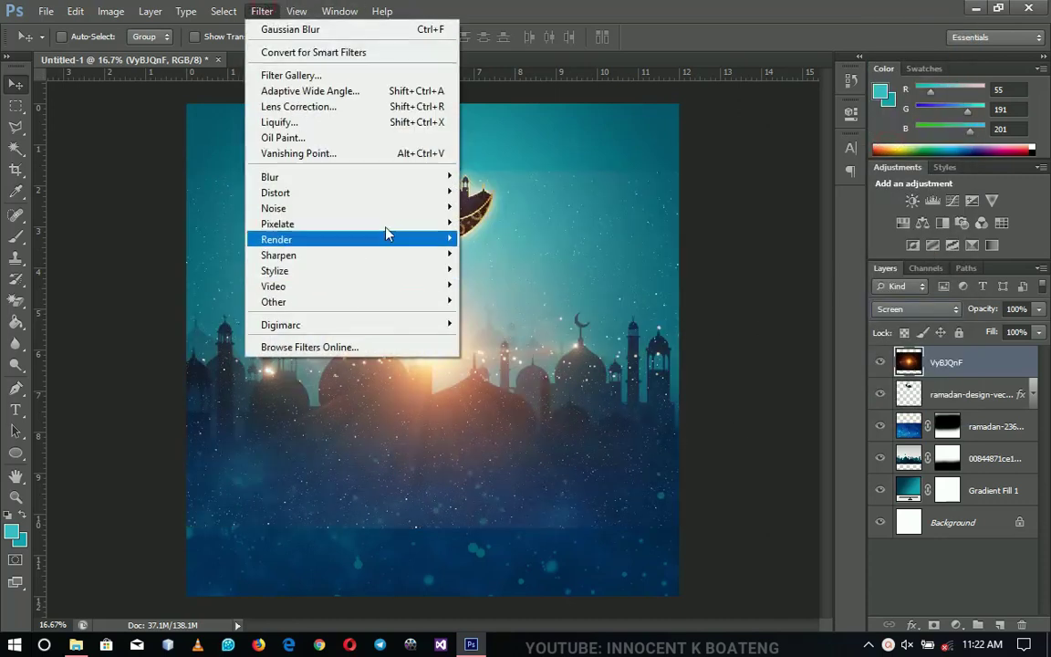
Blur the glow layer with a 49.7-pixel Gaussian Blur.
{"action": "mouse_move", "coordinate": [438, 177]}
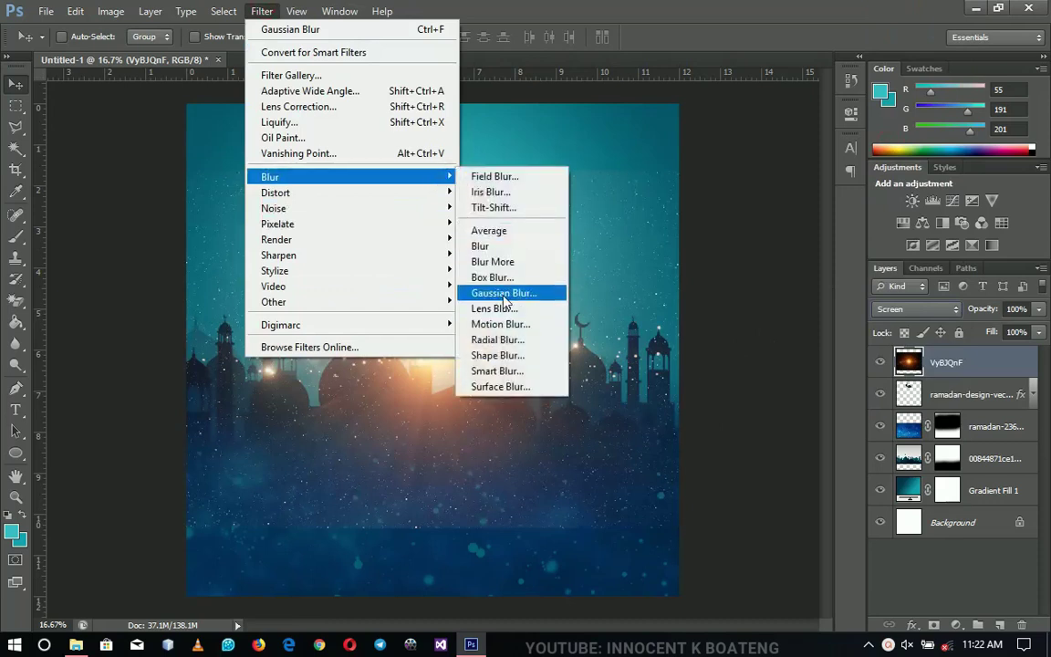
{"action": "left_click", "coordinate": [502, 294]}
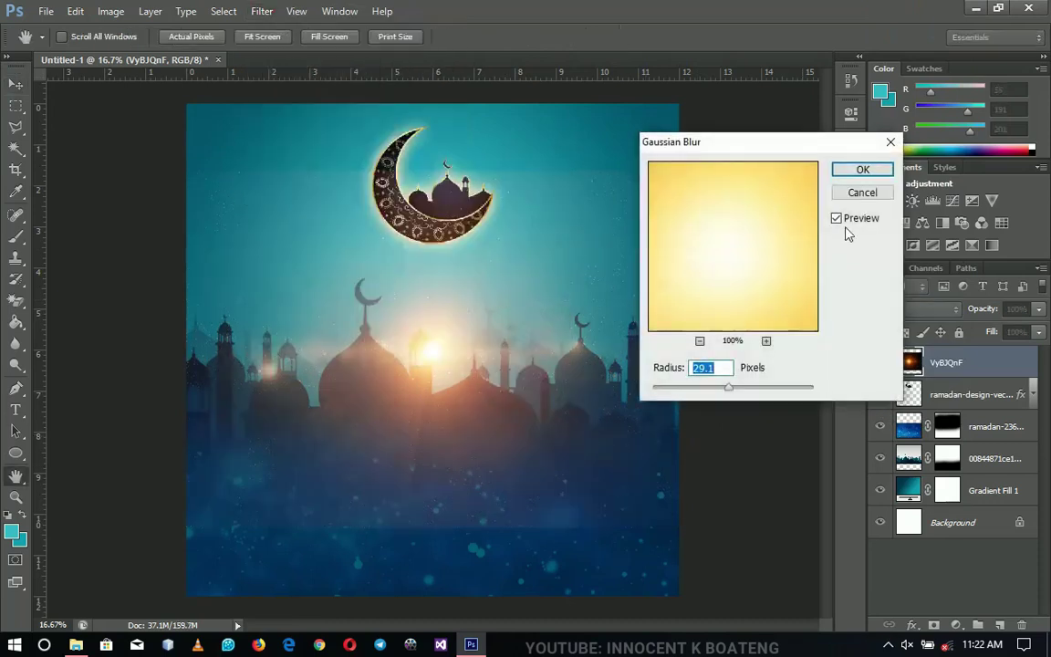
{"action": "left_click_drag", "start_coordinate": [730, 395], "coordinate": [742, 392]}
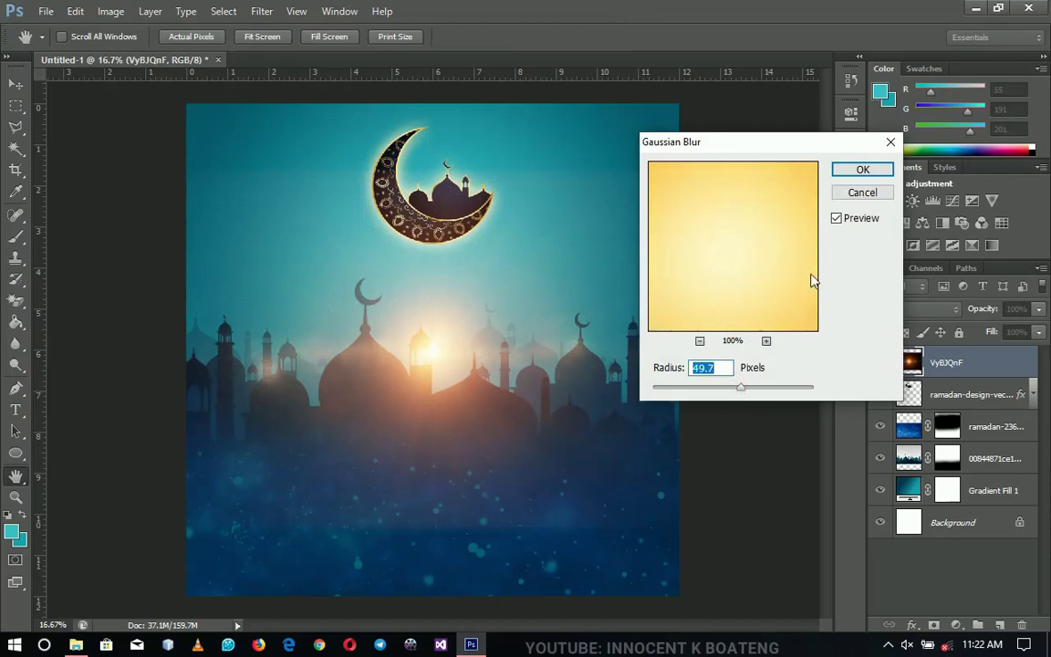
{"action": "left_click", "coordinate": [863, 170]}
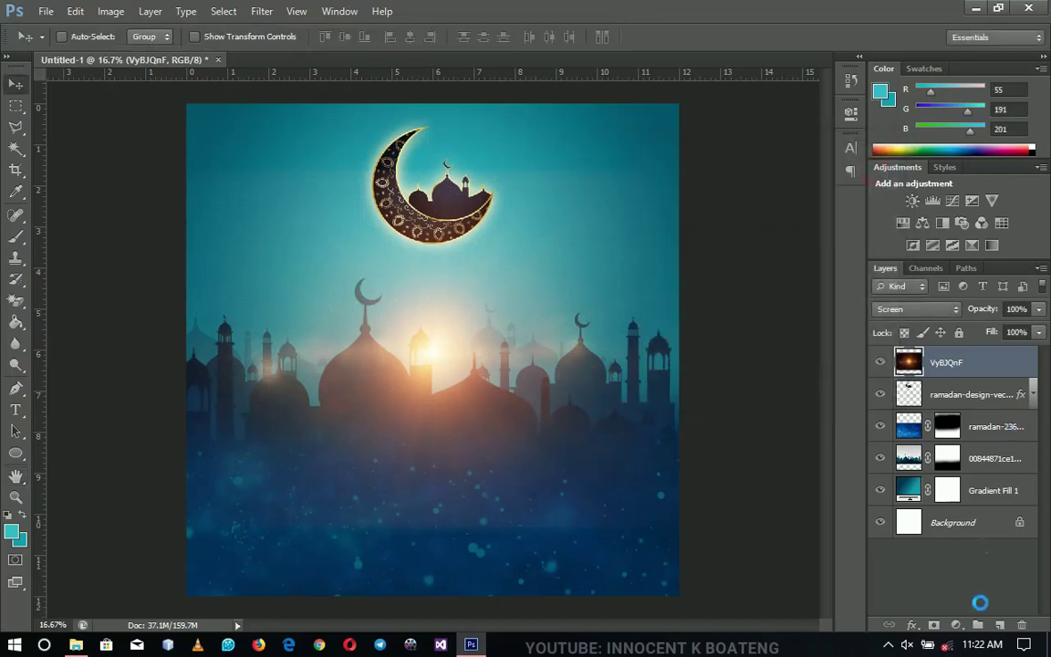
Add a layer mask, paint black to hide the glow at the top and bottom, then nudge it.
{"action": "left_click", "coordinate": [933, 625]}
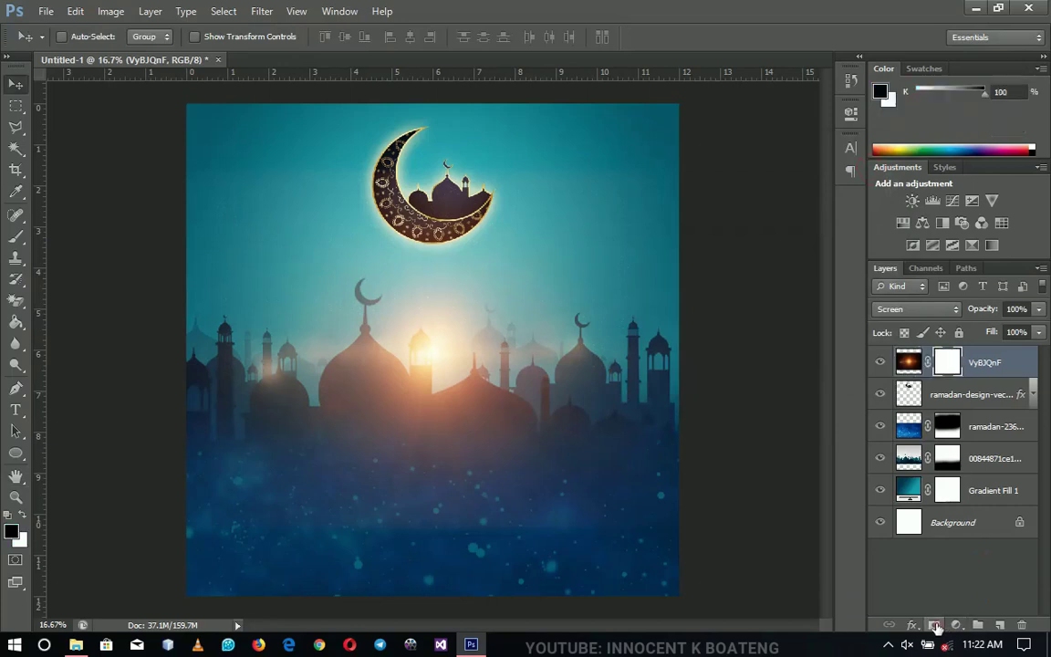
{"action": "key", "text": "b"}
{"action": "mouse_move", "coordinate": [416, 548]}
{"action": "left_mouse_down"}
{"action": "mouse_move", "coordinate": [387, 570]}
{"action": "mouse_move", "coordinate": [70, 540]}
{"action": "left_mouse_up"}
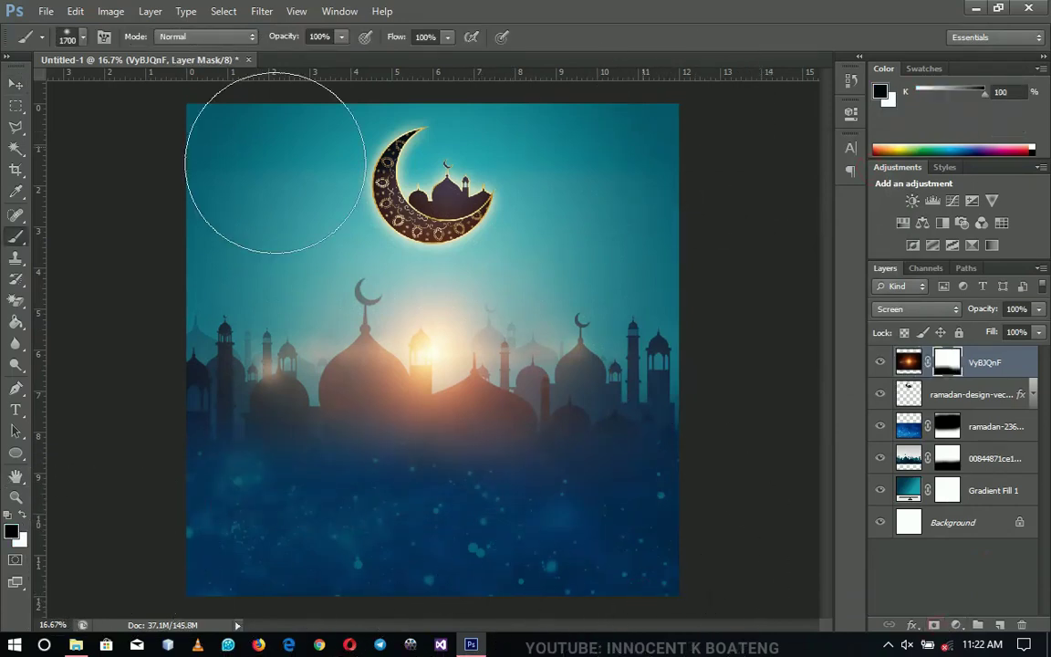
{"action": "left_click_drag", "start_coordinate": [599, 164], "coordinate": [293, 164]}
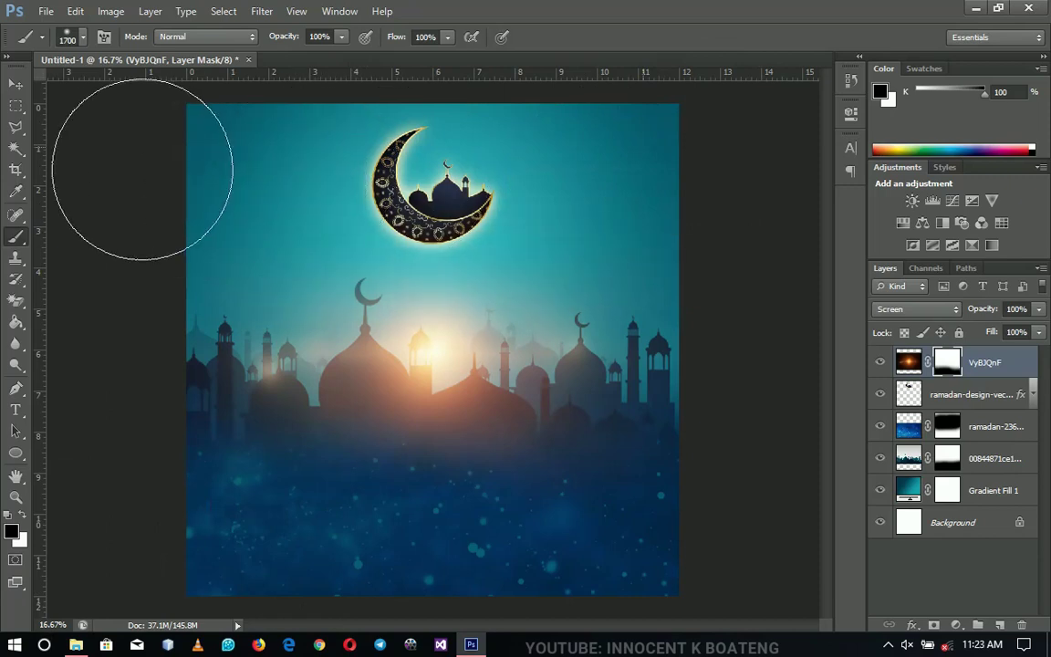
{"action": "left_click_drag", "start_coordinate": [46, 176], "coordinate": [734, 167]}
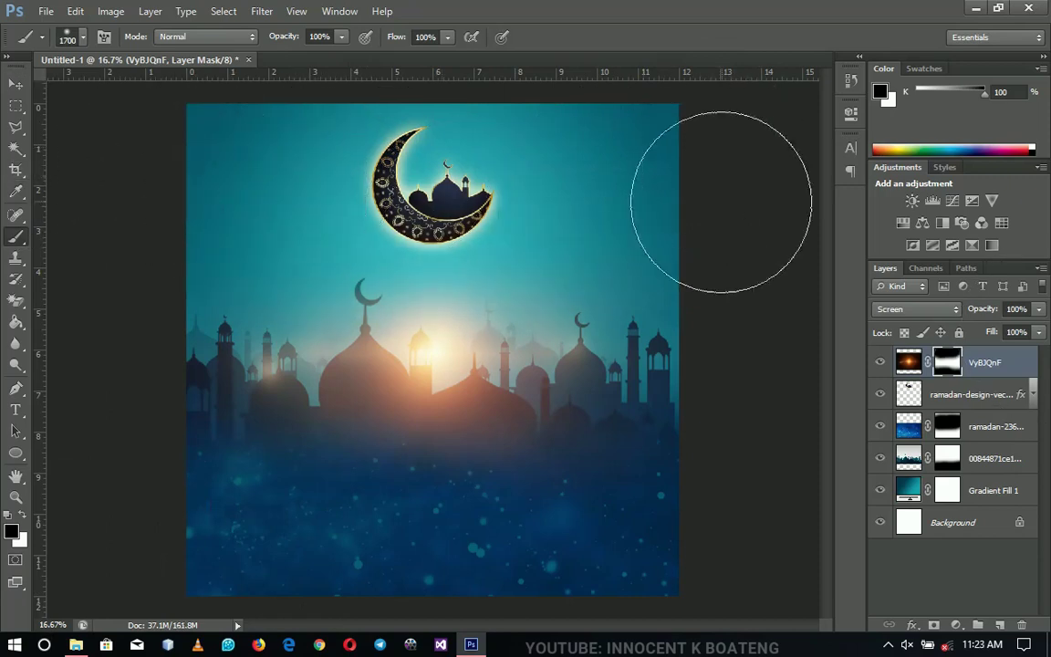
{"action": "left_click", "coordinate": [15, 83]}
{"action": "mouse_move", "coordinate": [455, 384]}
{"action": "left_mouse_down"}
{"action": "mouse_move", "coordinate": [474, 391]}
{"action": "mouse_move", "coordinate": [463, 381]}
{"action": "left_mouse_up"}
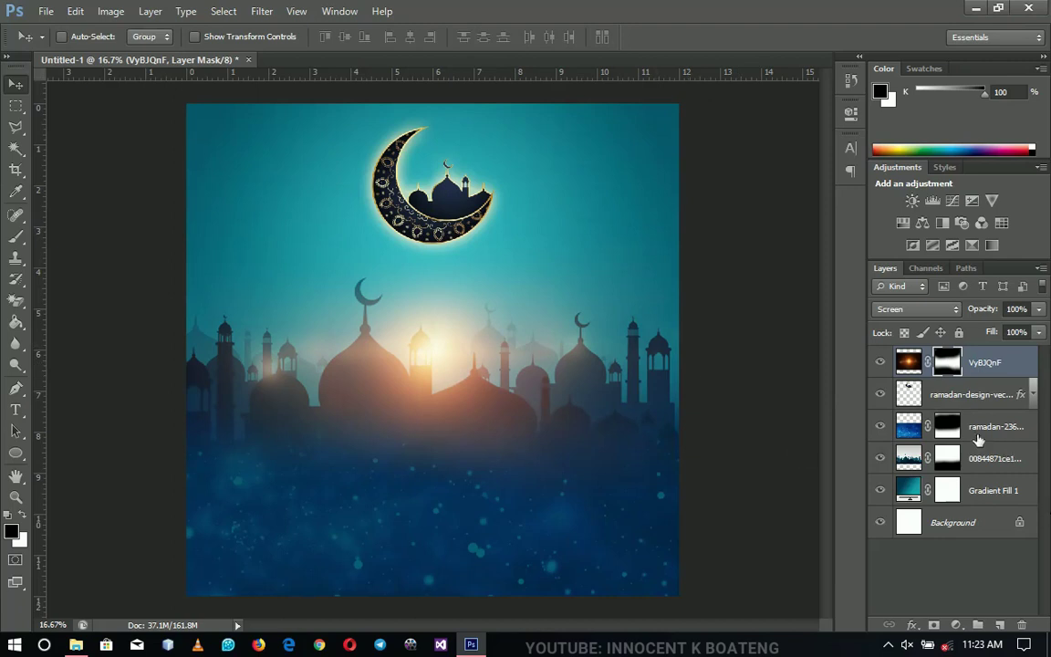
{"action": "left_click", "coordinate": [972, 404]}
Add a Curves 1 adjustment layer with its RGB midpoint pulled slightly down.
{"action": "left_click", "coordinate": [956, 625]}
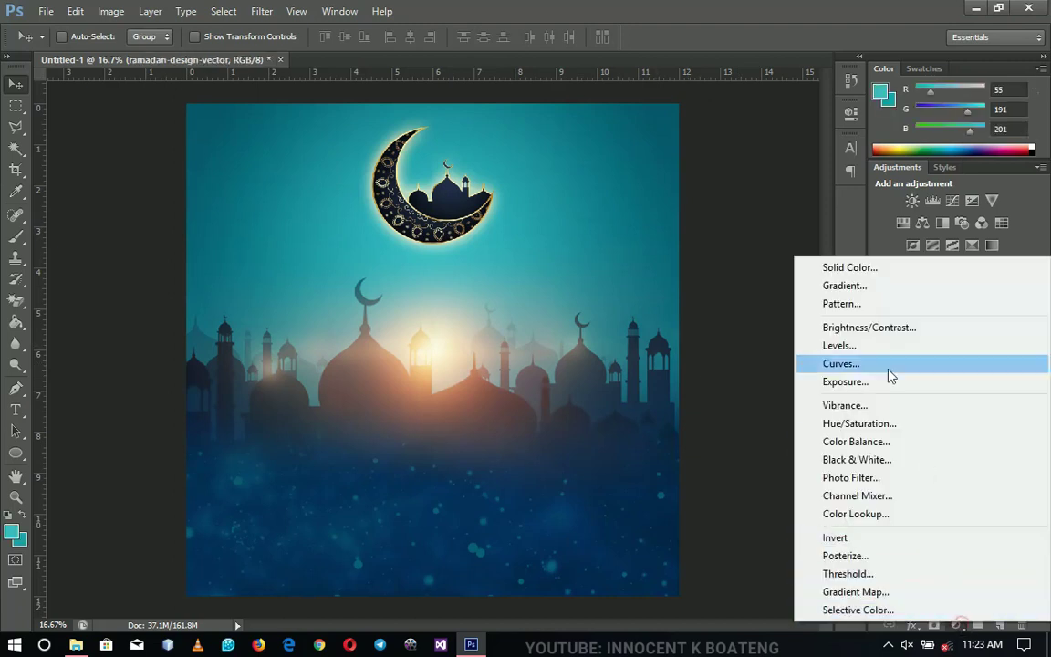
{"action": "left_click", "coordinate": [841, 363]}
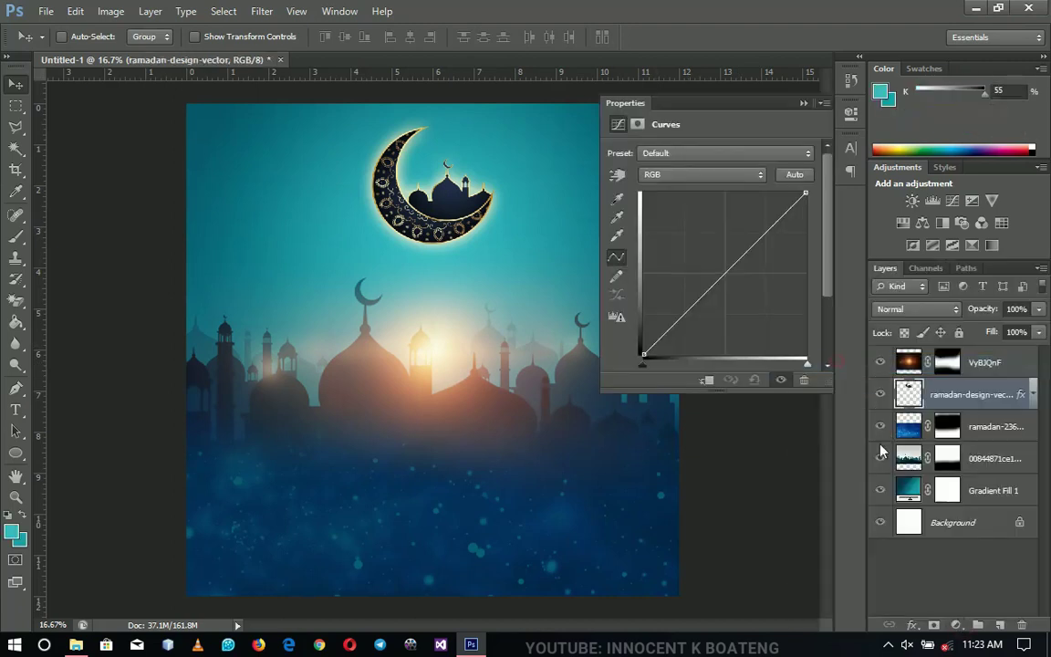
{"action": "left_click_drag", "start_coordinate": [722, 274], "coordinate": [731, 276]}
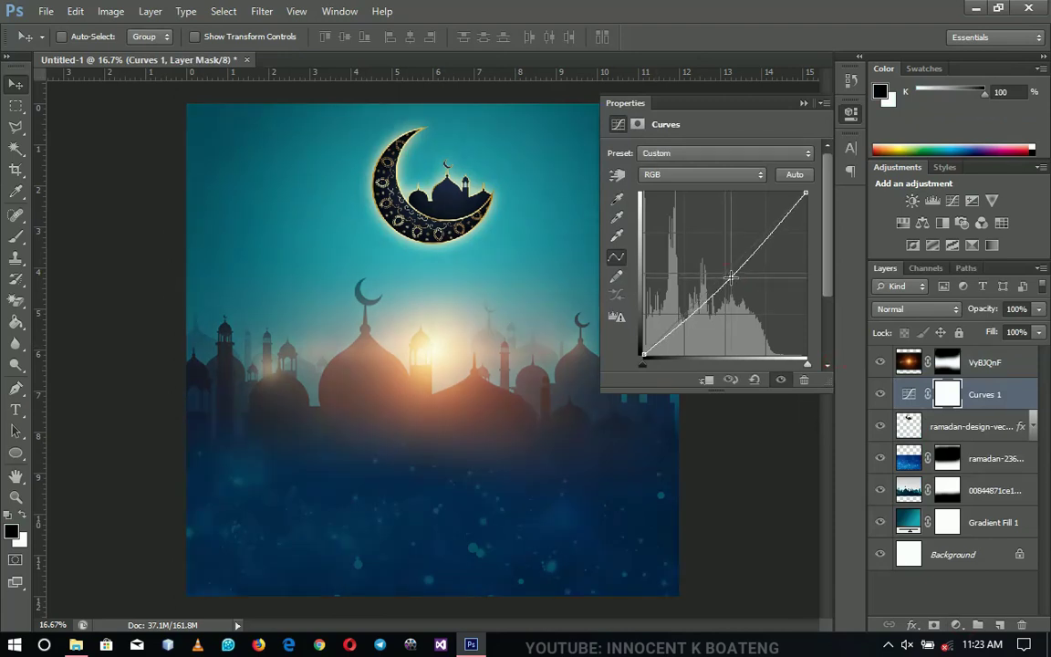
{"action": "left_click_drag", "start_coordinate": [730, 277], "coordinate": [729, 275]}
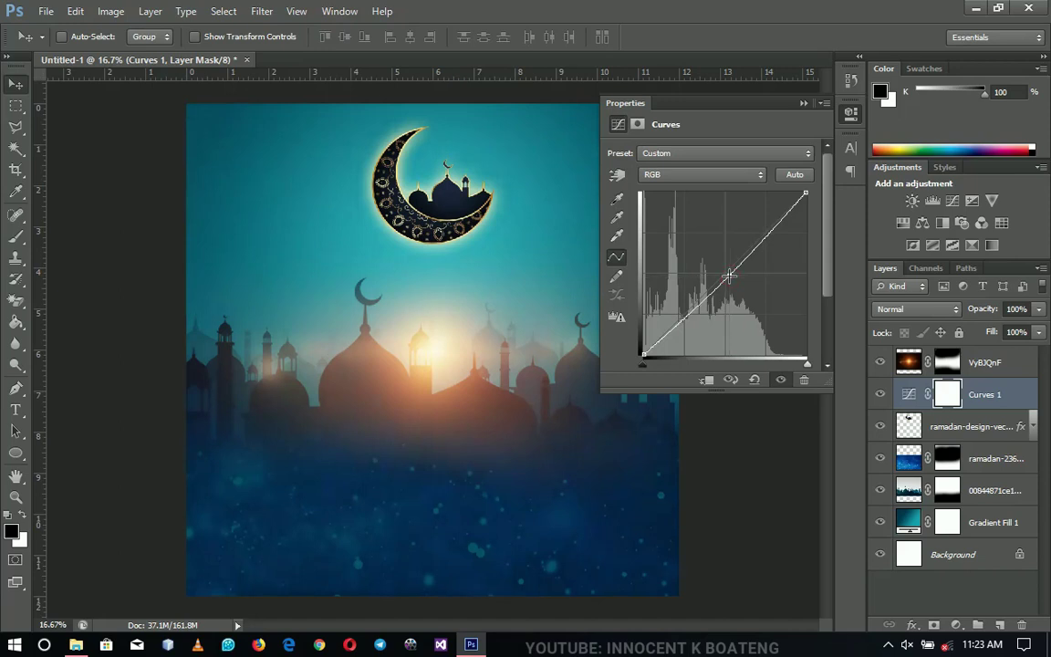
{"action": "mouse_move", "coordinate": [729, 275]}
{"action": "left_mouse_down"}
{"action": "mouse_move", "coordinate": [740, 296]}
{"action": "mouse_move", "coordinate": [718, 248]}
{"action": "mouse_move", "coordinate": [708, 316]}
{"action": "mouse_move", "coordinate": [720, 289]}
{"action": "left_mouse_up"}
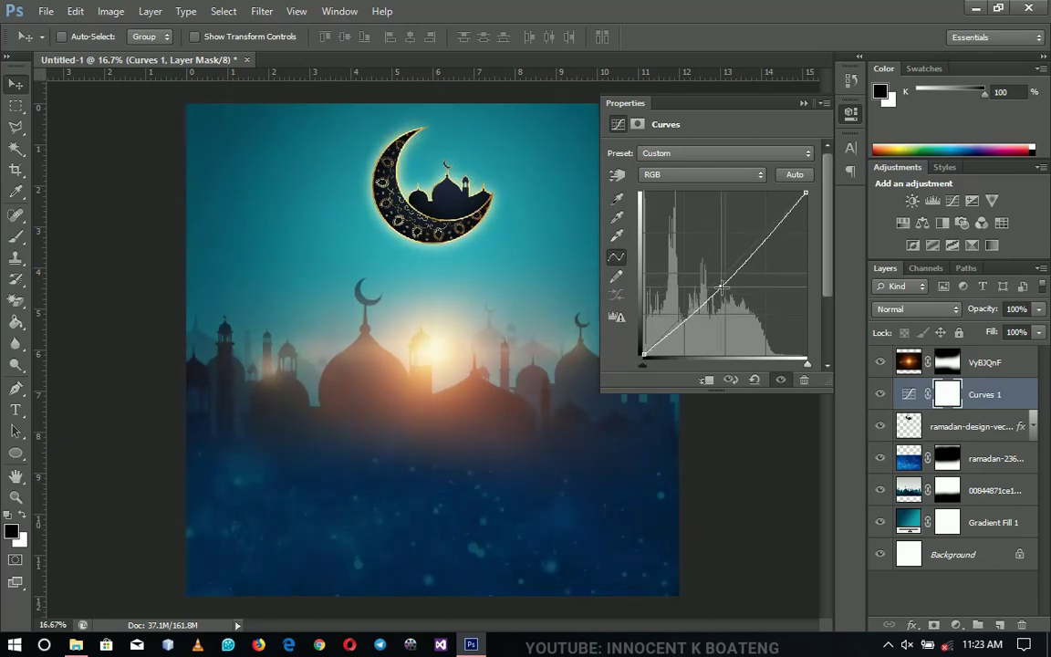
{"action": "left_click", "coordinate": [804, 103]}
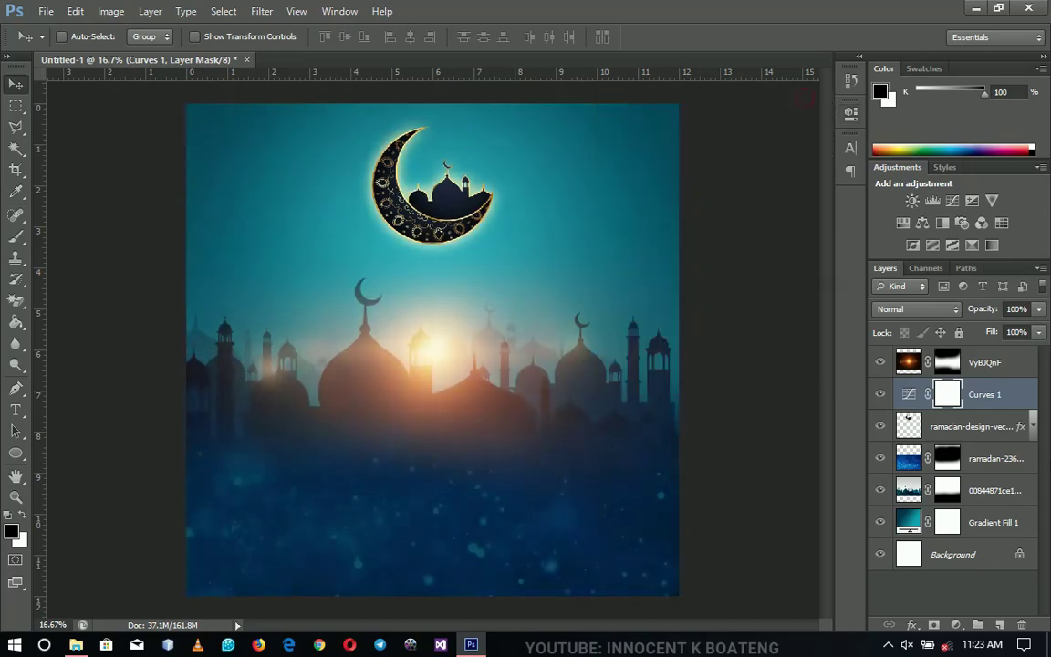
{"action": "left_click", "coordinate": [998, 365]}
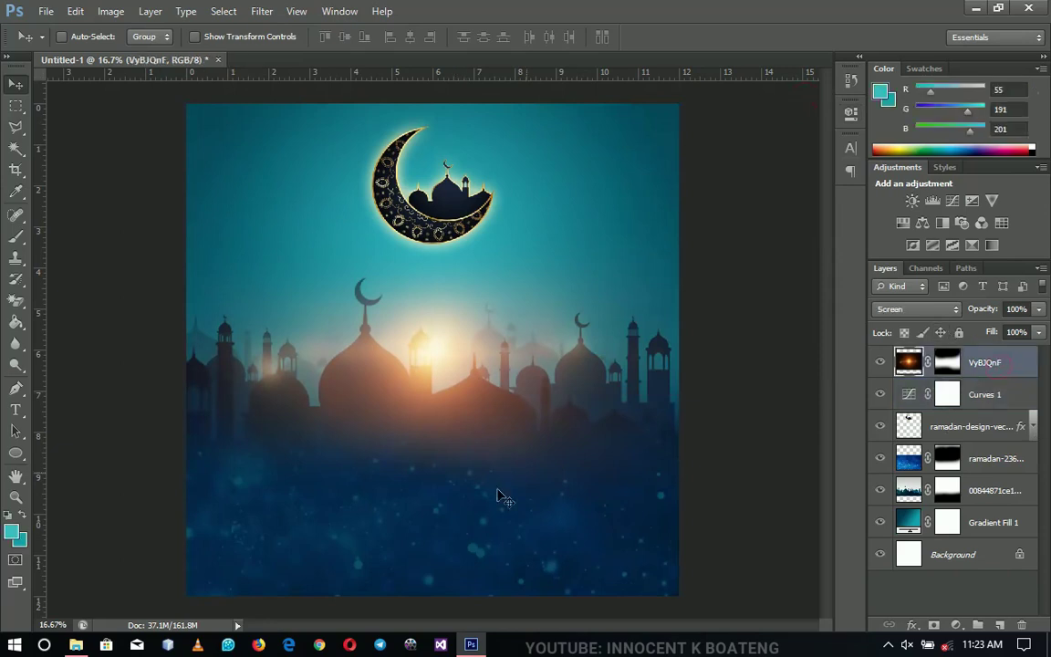
Type 'Eid' at the canvas centre and enlarge it to about 206%.
{"action": "left_click", "coordinate": [15, 409]}
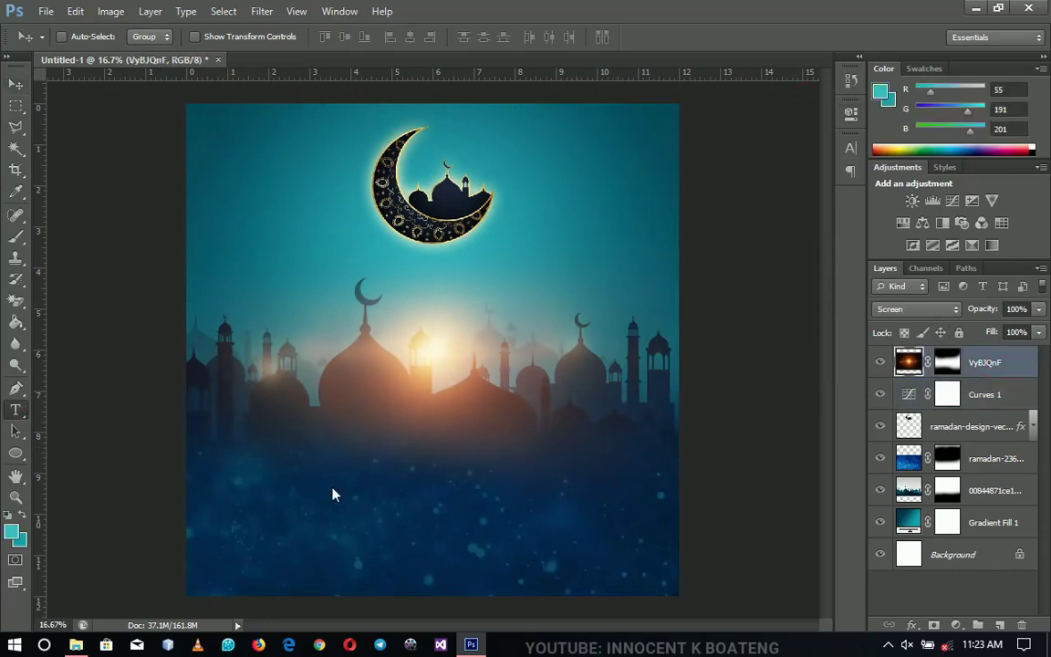
{"action": "left_click", "coordinate": [384, 418]}
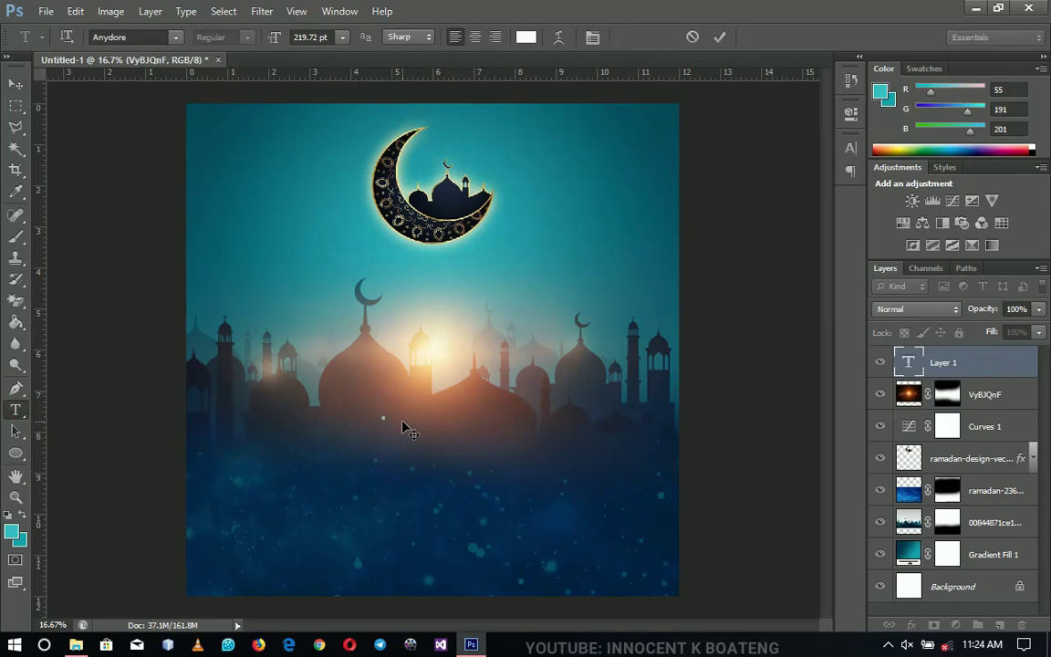
{"action": "type", "text": "Eid"}
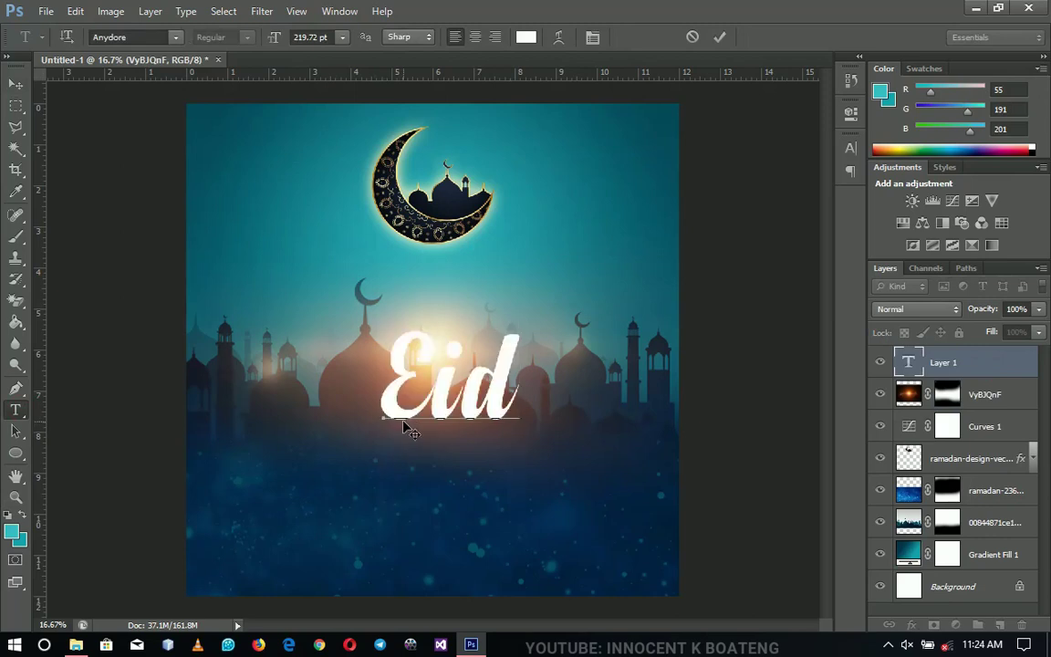
{"action": "left_click", "coordinate": [15, 84]}
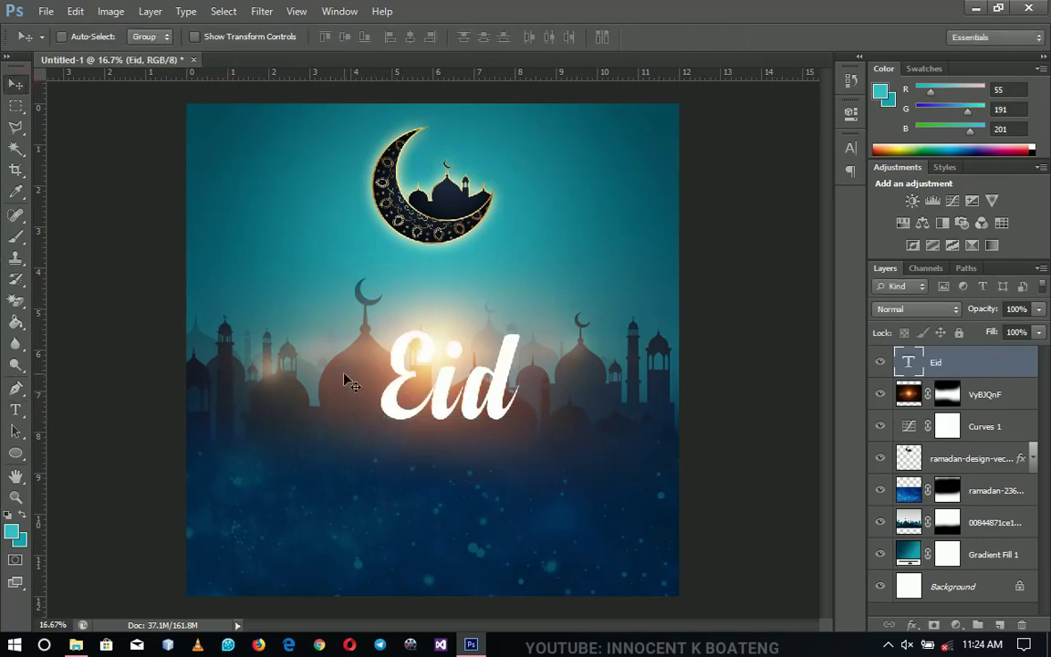
{"action": "key", "text": "ctrl+t"}
{"action": "left_click_drag", "start_coordinate": [521, 536], "coordinate": [580, 594]}
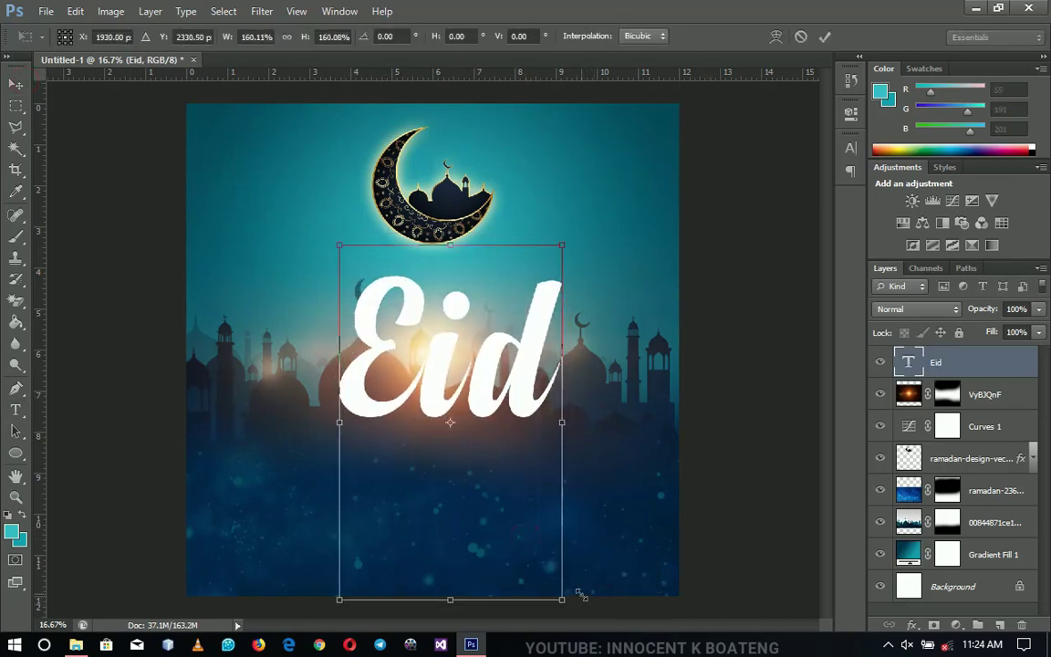
{"action": "left_click_drag", "start_coordinate": [563, 248], "coordinate": [596, 191]}
{"action": "key", "text": "Return"}
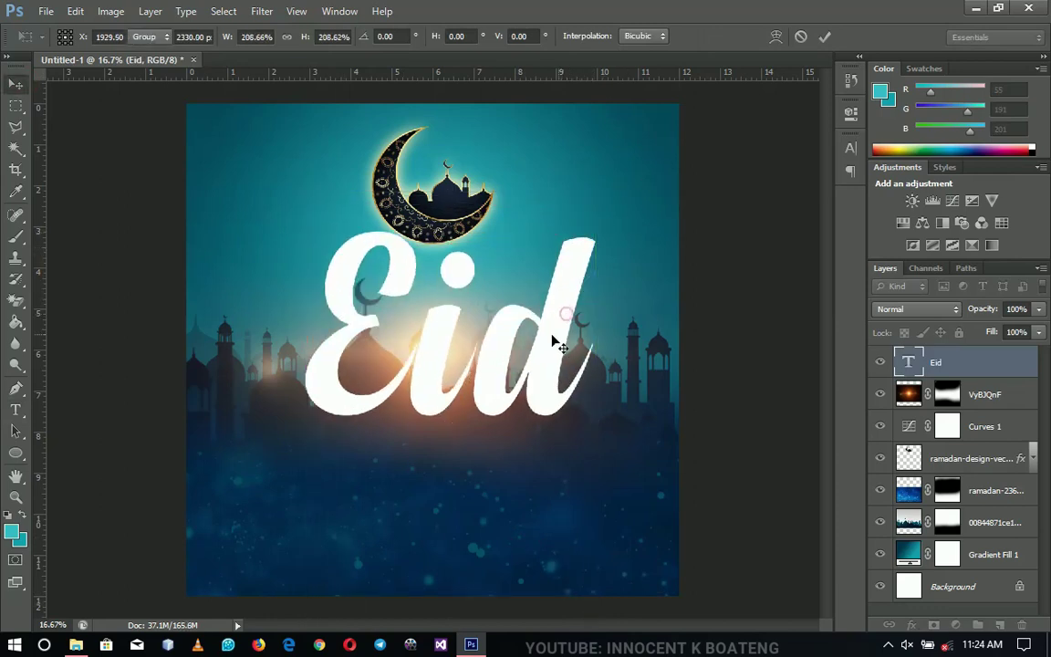
Move Eid down over the skyline, shrink it to about 74%, and centre it horizontally.
{"action": "left_click_drag", "start_coordinate": [554, 344], "coordinate": [553, 457]}
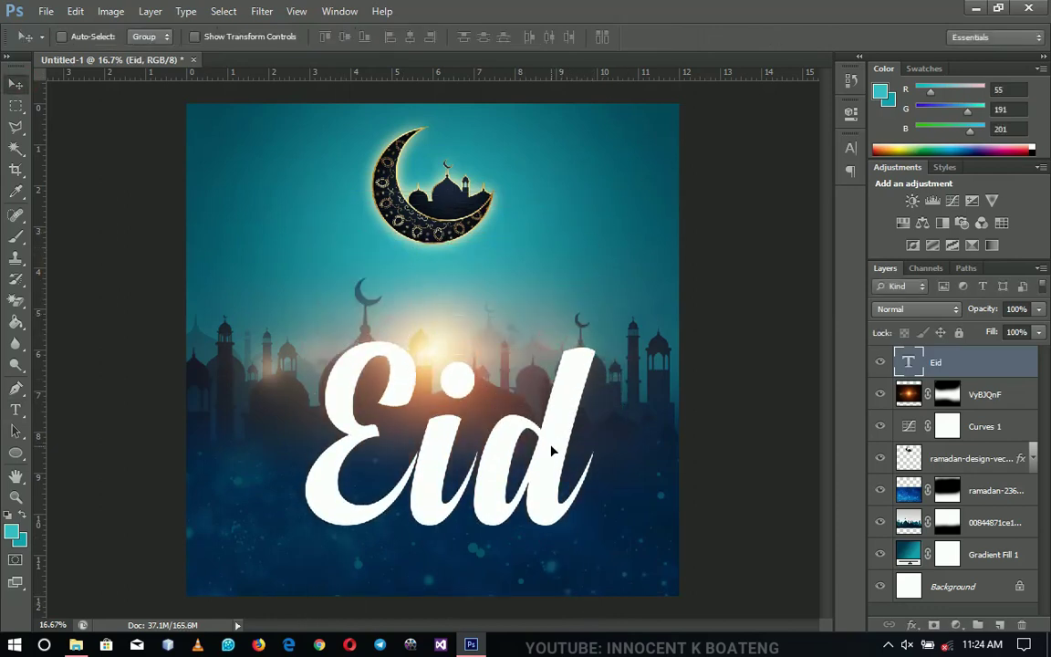
{"action": "key", "text": "ctrl+t"}
{"action": "left_click_drag", "start_coordinate": [587, 313], "coordinate": [559, 362]}
{"action": "key", "text": "Return"}
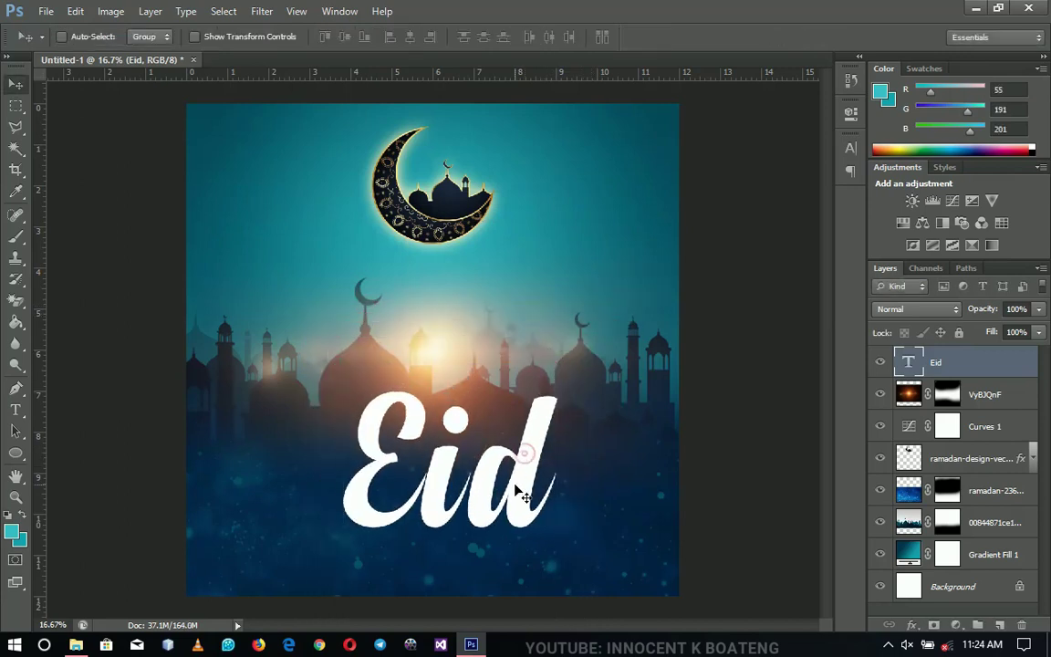
{"action": "key", "text": "ctrl+a"}
{"action": "left_click", "coordinate": [410, 35]}
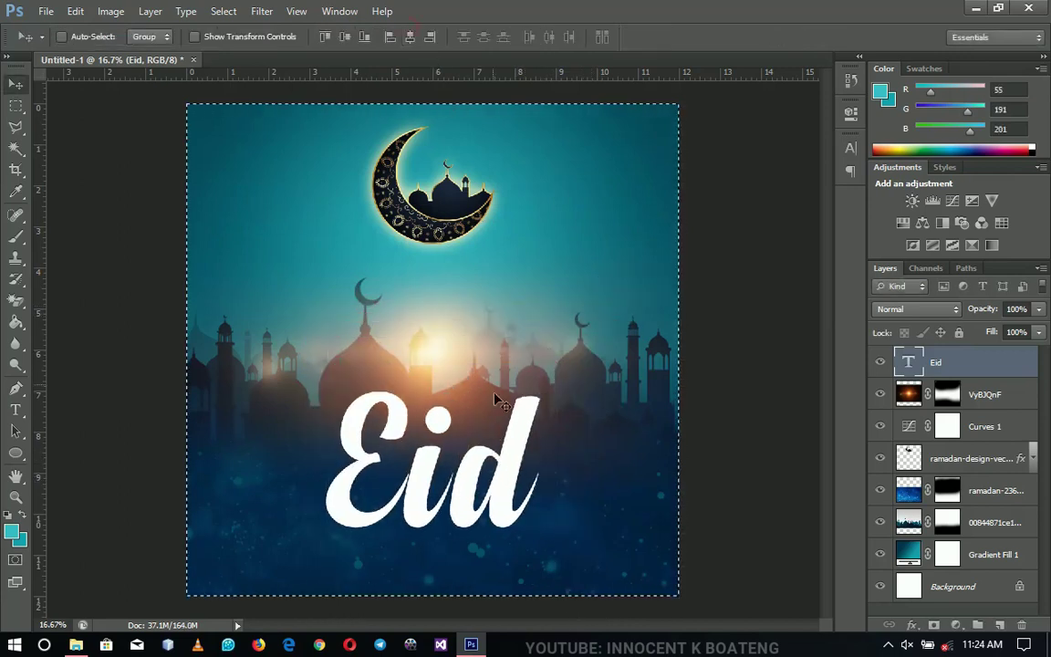
{"action": "left_click_drag", "start_coordinate": [506, 429], "coordinate": [500, 447]}
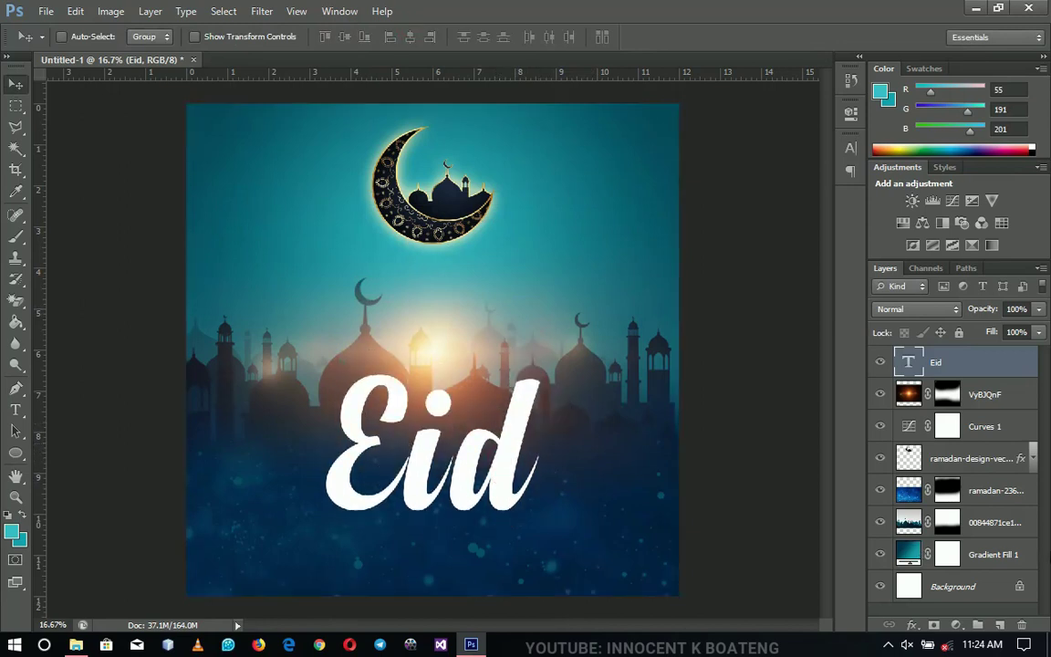
Turn on a larger, softer Drop Shadow and a Gradient Overlay in the Eid layer style.
{"action": "double_click", "coordinate": [994, 379]}
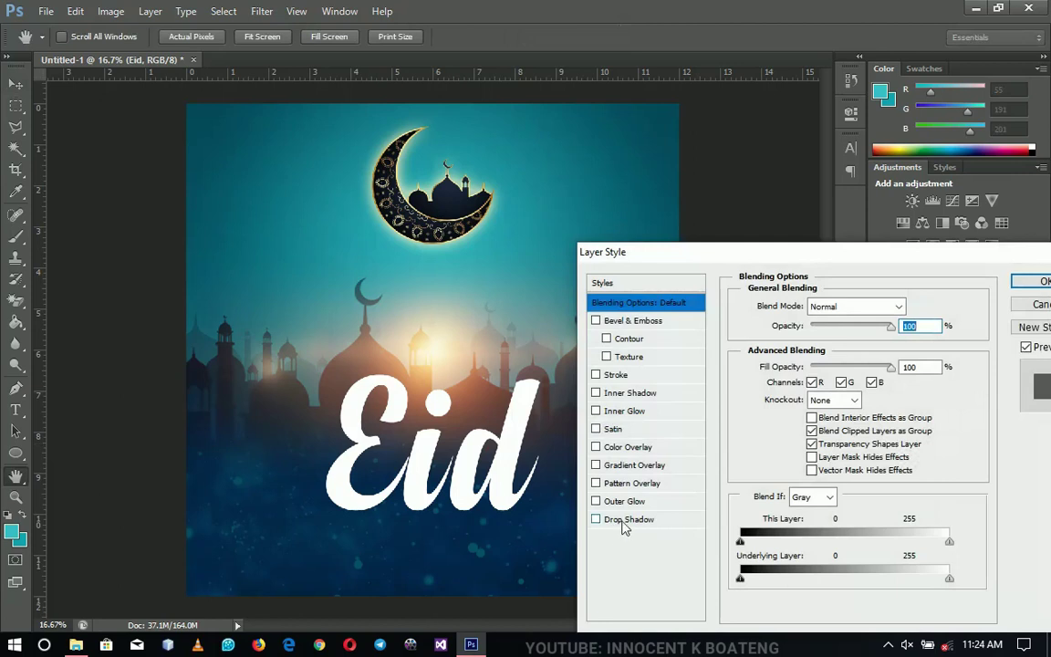
{"action": "left_click", "coordinate": [626, 521]}
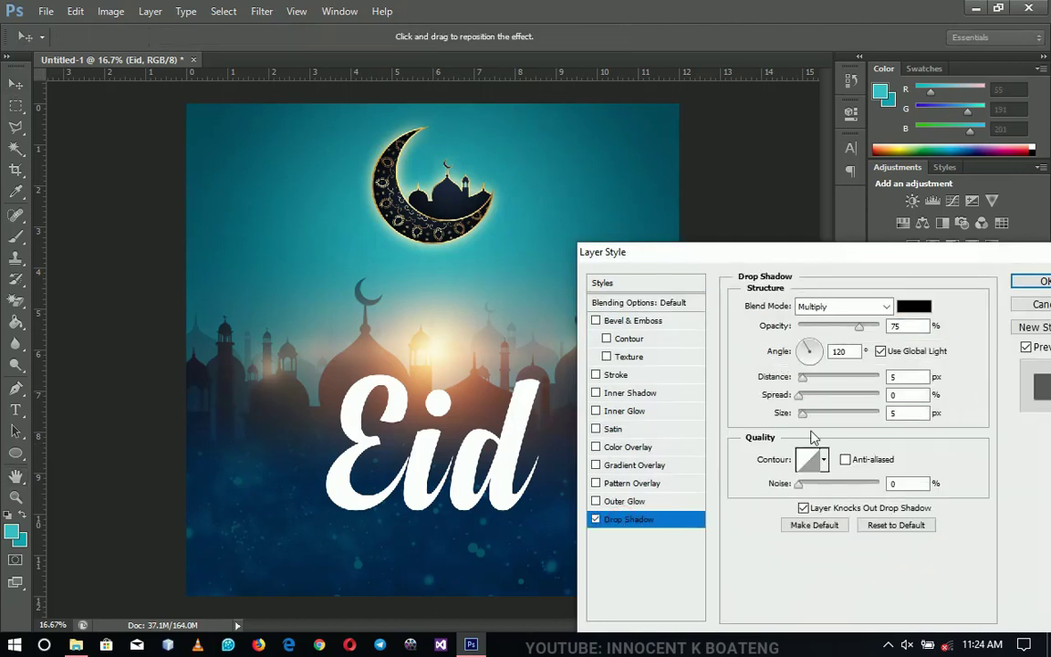
{"action": "left_click_drag", "start_coordinate": [803, 413], "coordinate": [827, 417]}
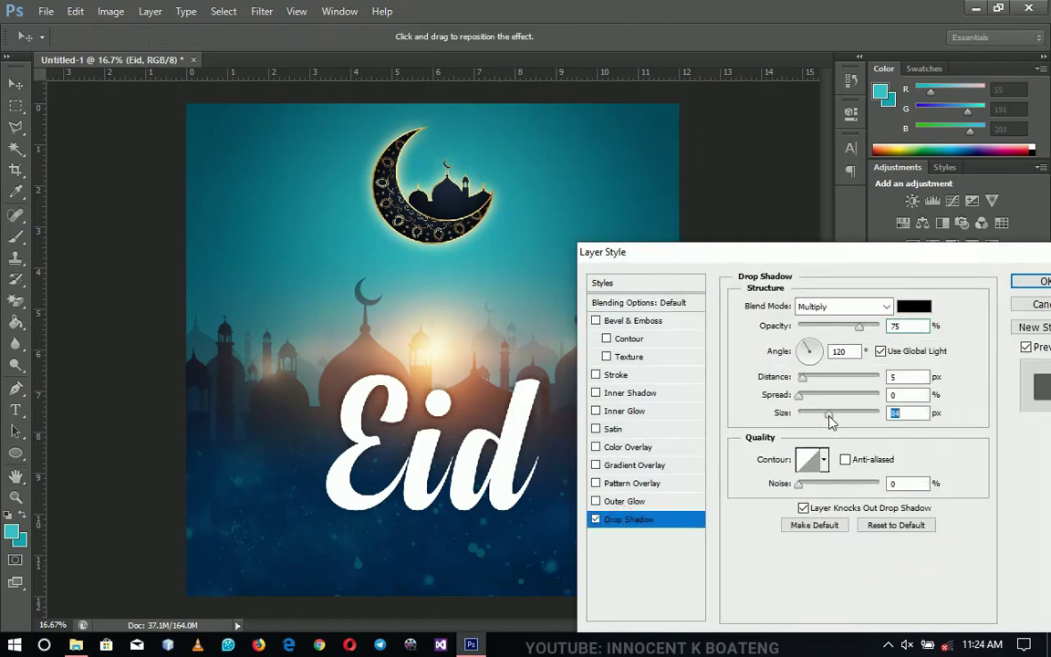
{"action": "left_click", "coordinate": [634, 466]}
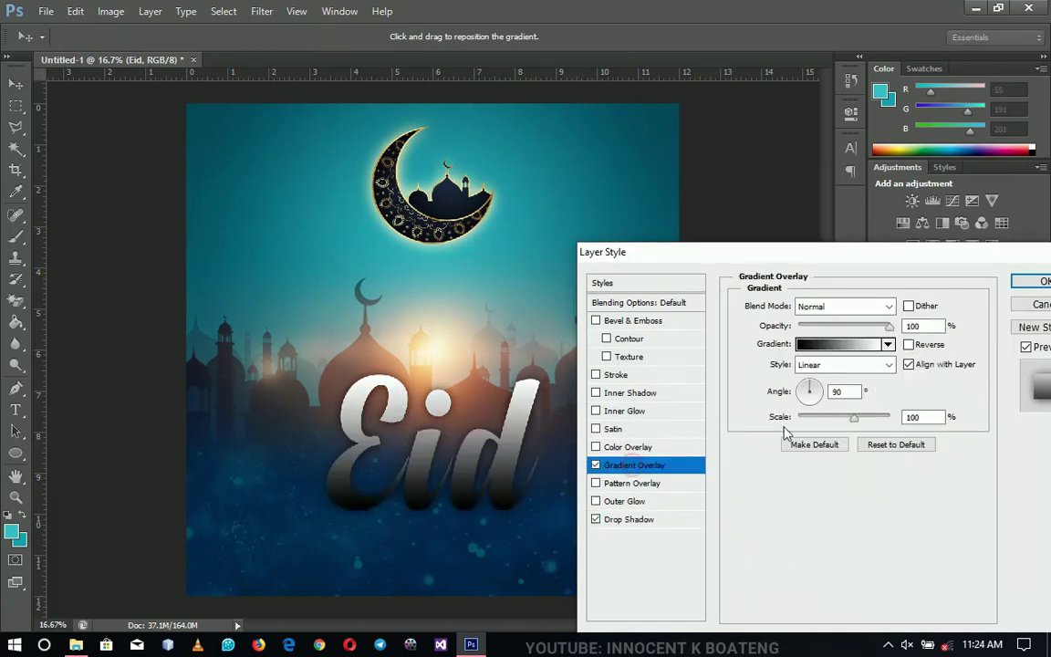
Make the Eid gradient orange #ffa800 to white, white stop at 82%, and apply the styles.
{"action": "left_click", "coordinate": [827, 346]}
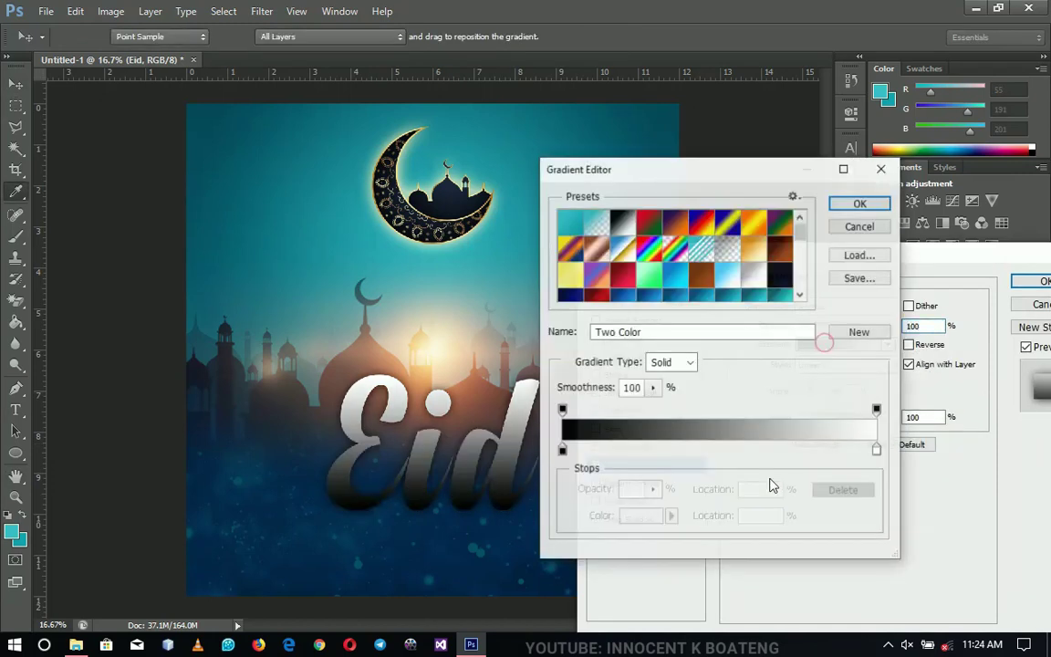
{"action": "left_click", "coordinate": [562, 450]}
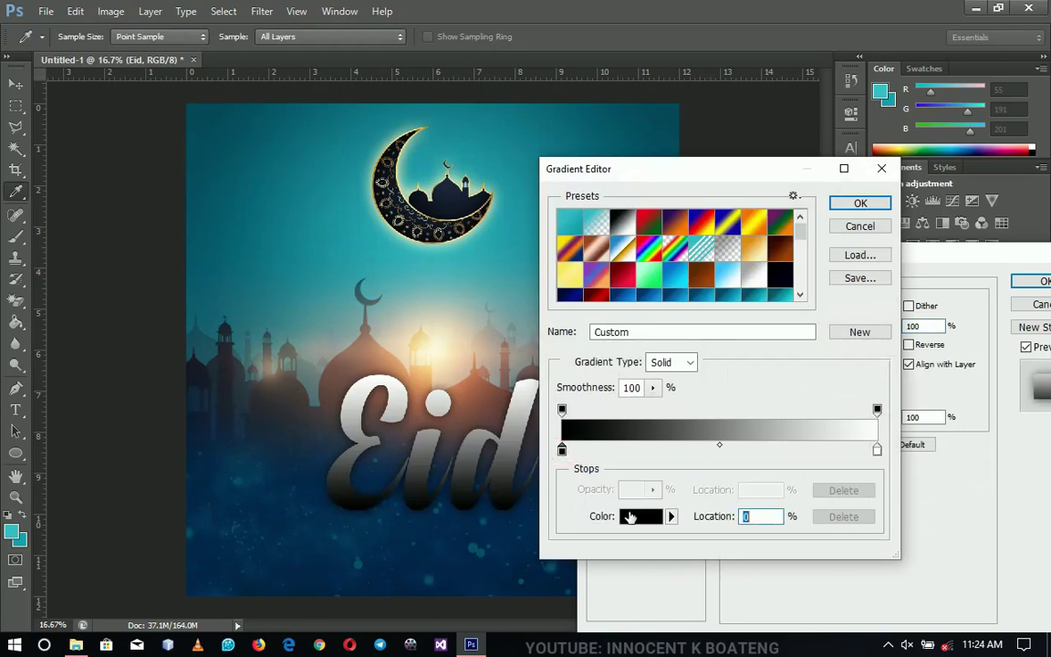
{"action": "left_click", "coordinate": [641, 516]}
{"action": "left_click_drag", "start_coordinate": [808, 563], "coordinate": [808, 561]}
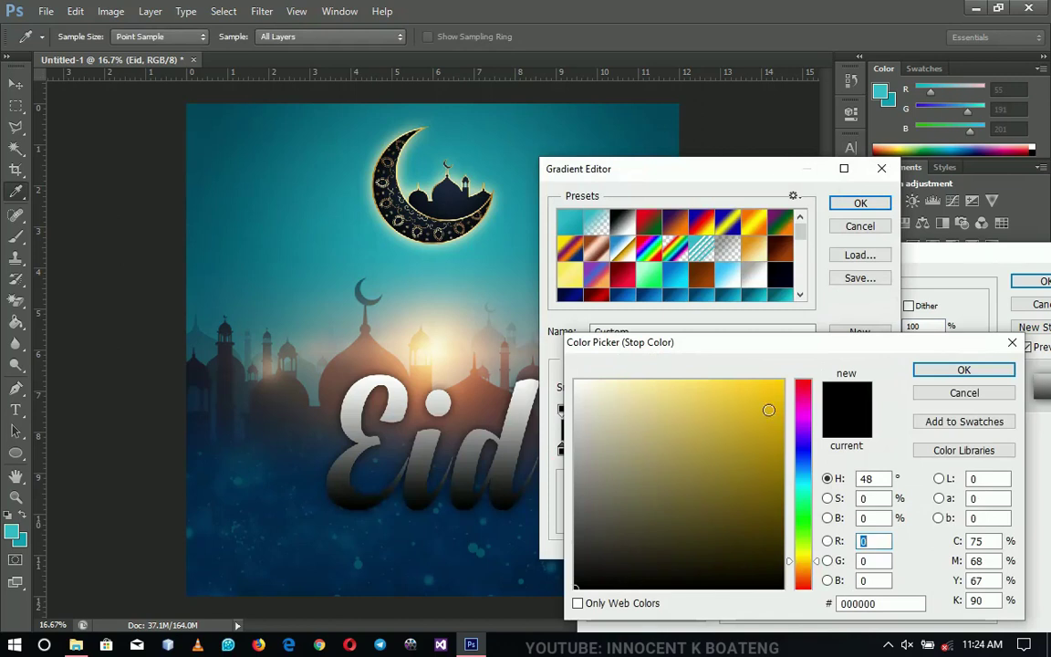
{"action": "left_click_drag", "start_coordinate": [768, 410], "coordinate": [802, 364]}
{"action": "left_click_drag", "start_coordinate": [809, 564], "coordinate": [808, 569]}
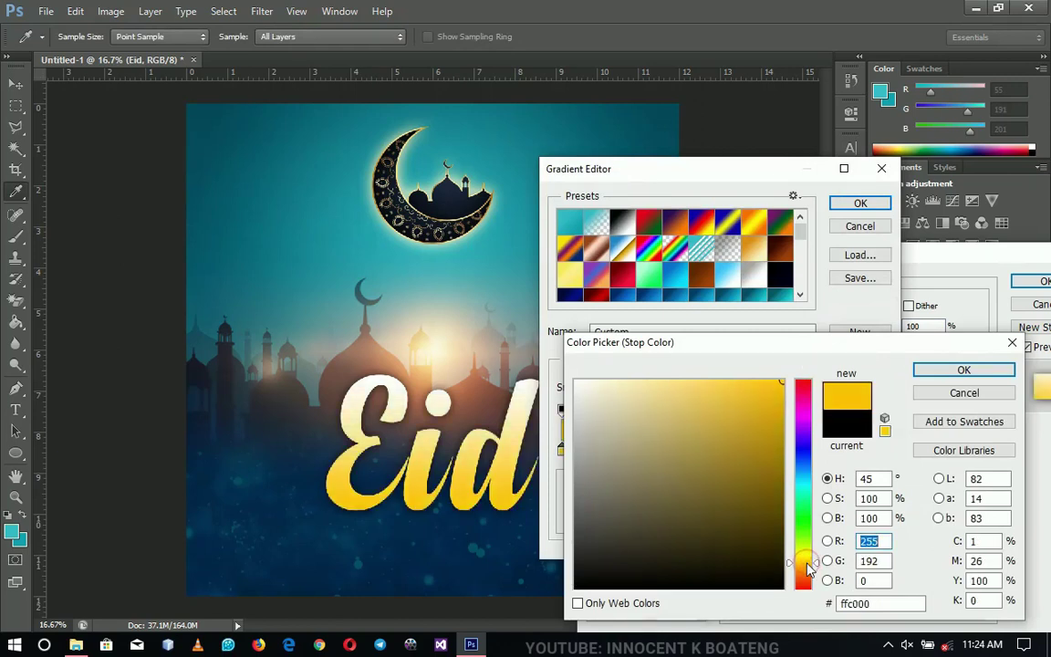
{"action": "left_click_drag", "start_coordinate": [808, 564], "coordinate": [809, 567]}
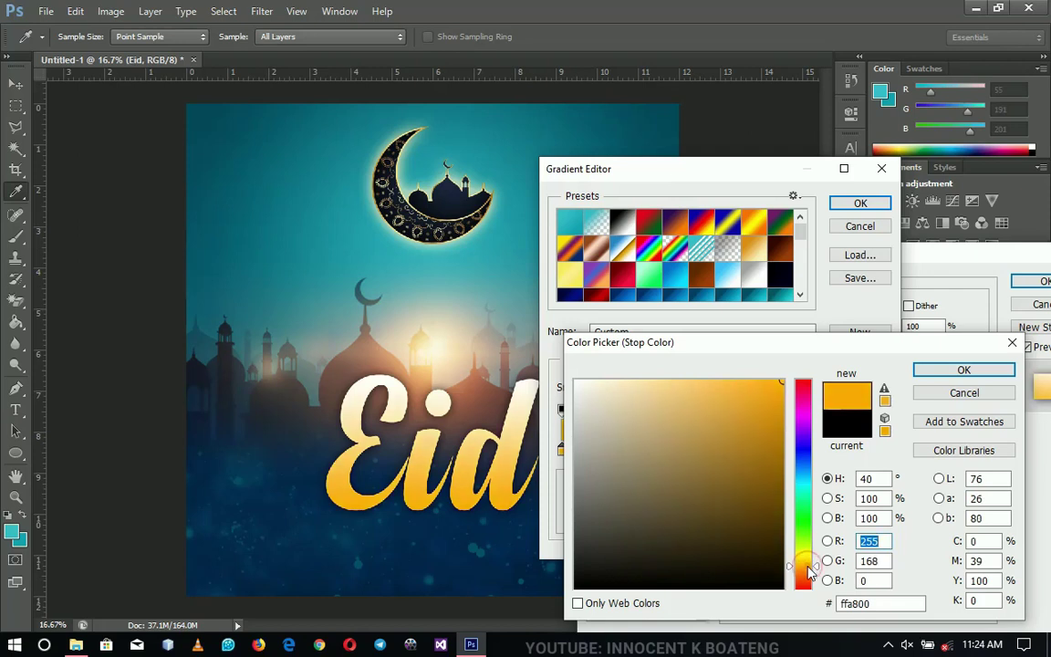
{"action": "left_click", "coordinate": [959, 372]}
{"action": "left_click_drag", "start_coordinate": [873, 450], "coordinate": [821, 451]}
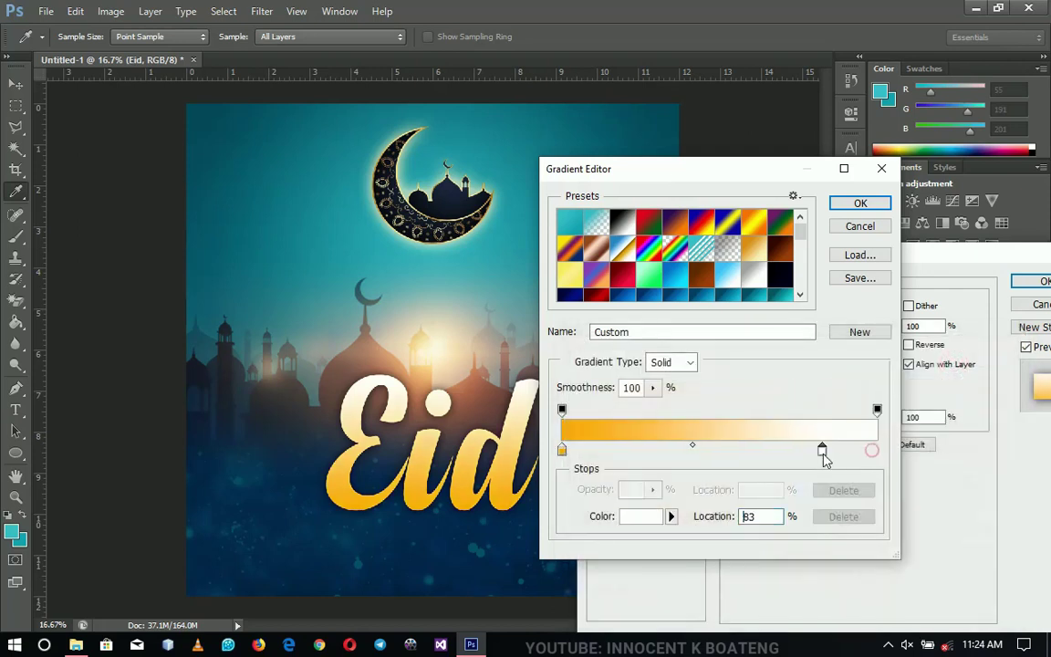
{"action": "left_click", "coordinate": [858, 203]}
{"action": "left_click", "coordinate": [1032, 281]}
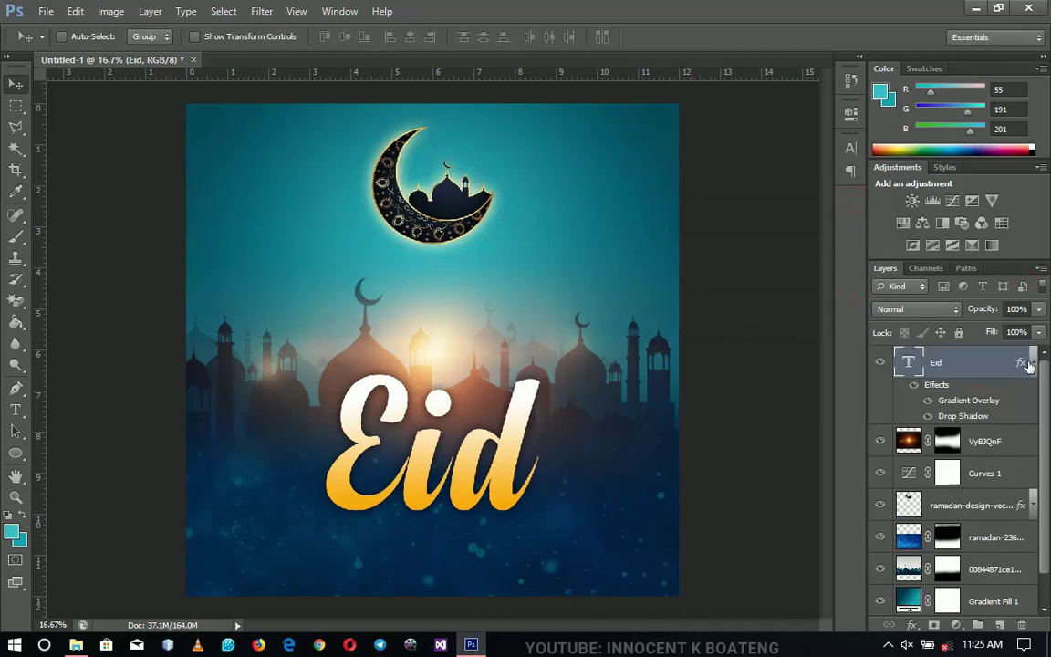
Start a new text line right of Eid and type MUBARAK.
{"action": "left_click", "coordinate": [1032, 362]}
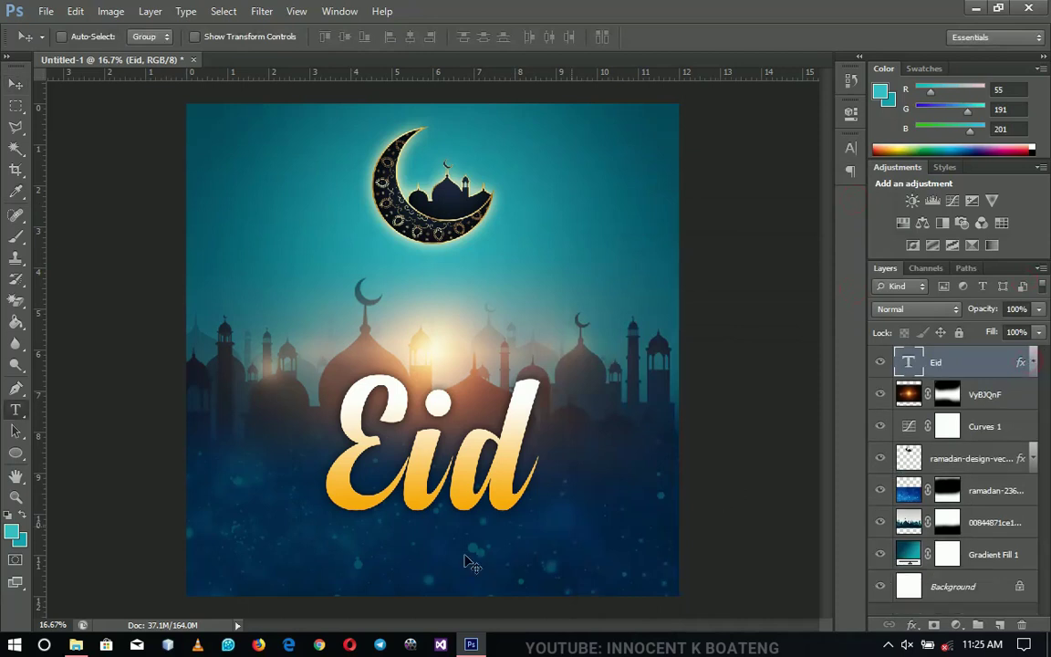
{"action": "key", "text": "t"}
{"action": "left_click", "coordinate": [557, 548]}
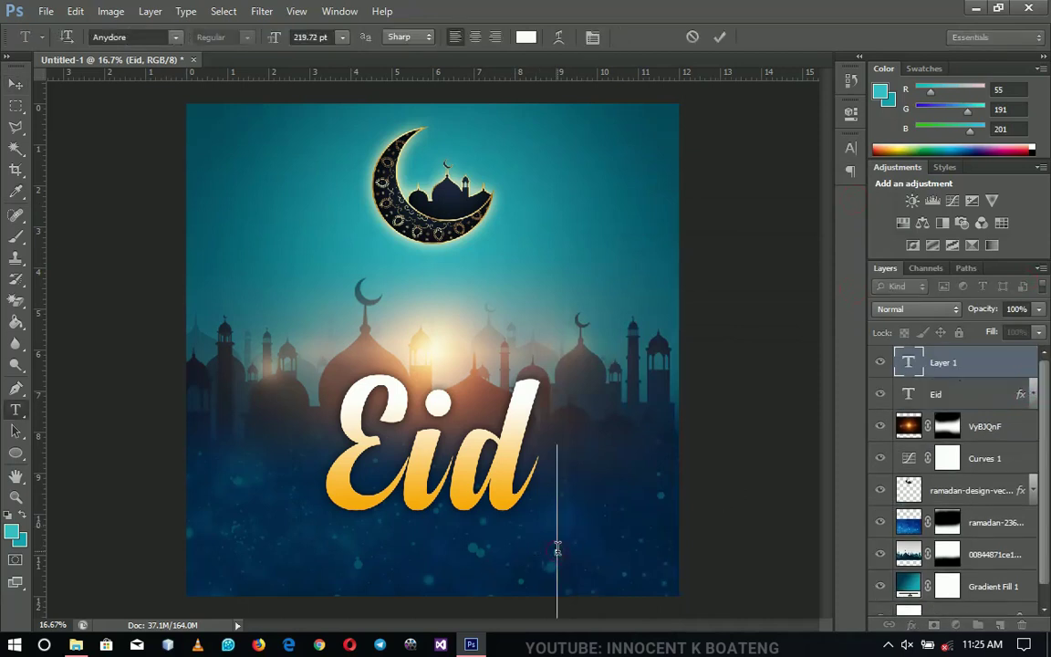
{"action": "type", "text": "m"}
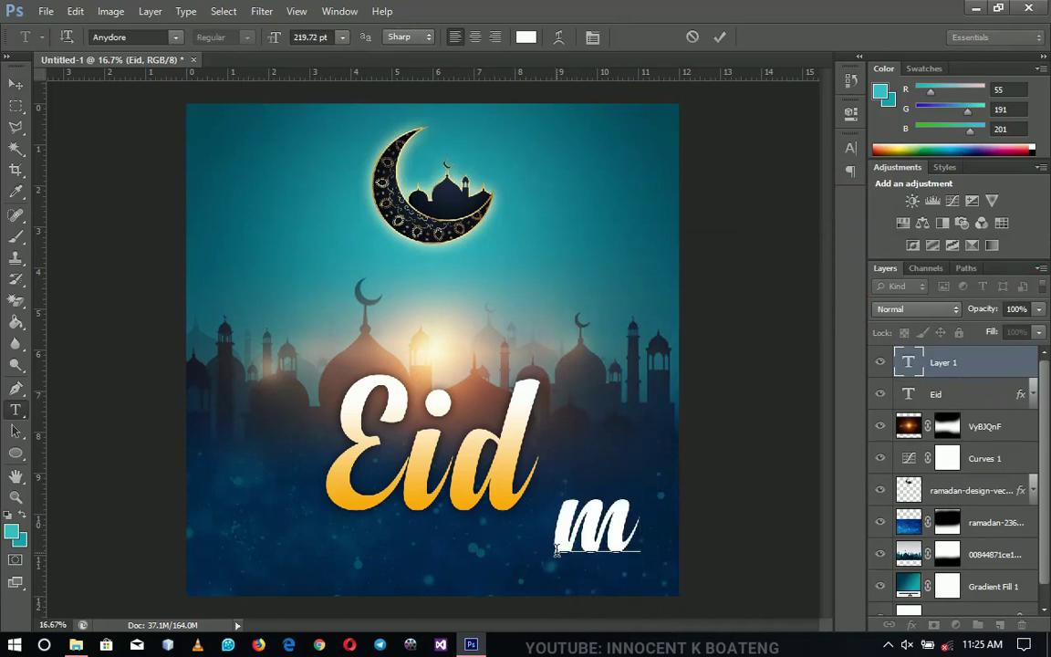
{"action": "key", "text": "BackSpace"}
{"action": "type", "text": "Mu"}
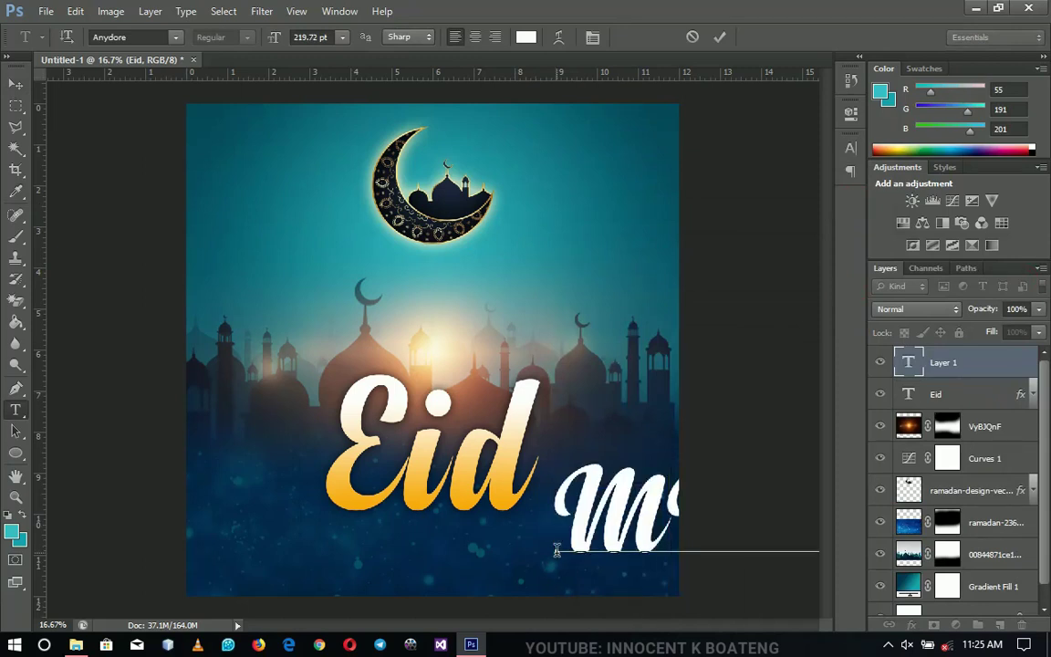
Set the MUBARAK text font to Akrobat ExtraBold.
{"action": "key", "text": "ctrl+a"}
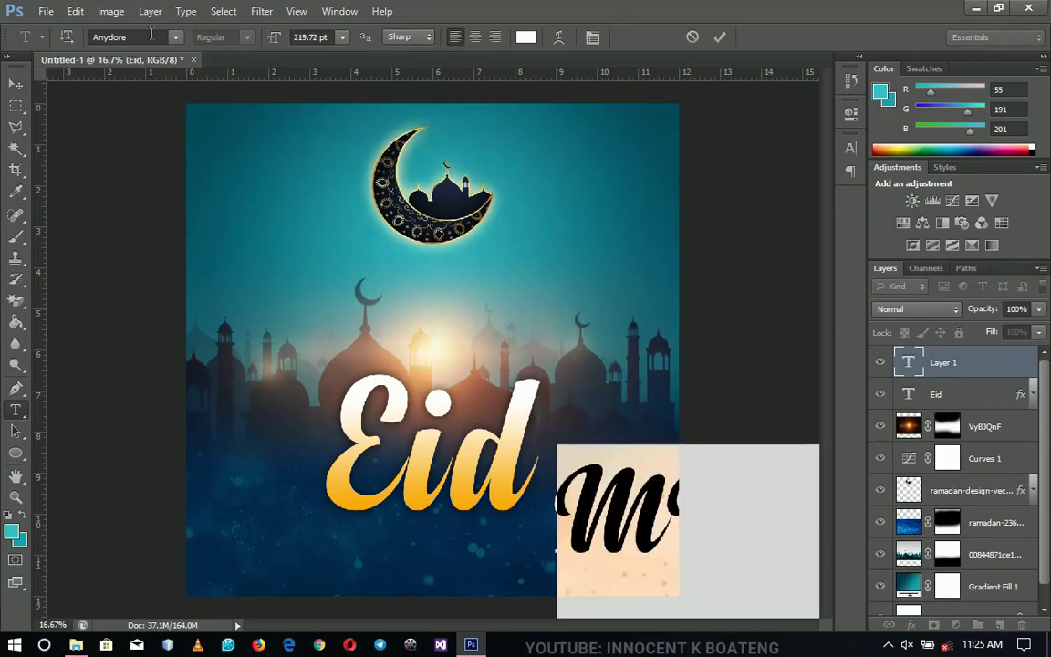
{"action": "type", "text": "Akrobat"}
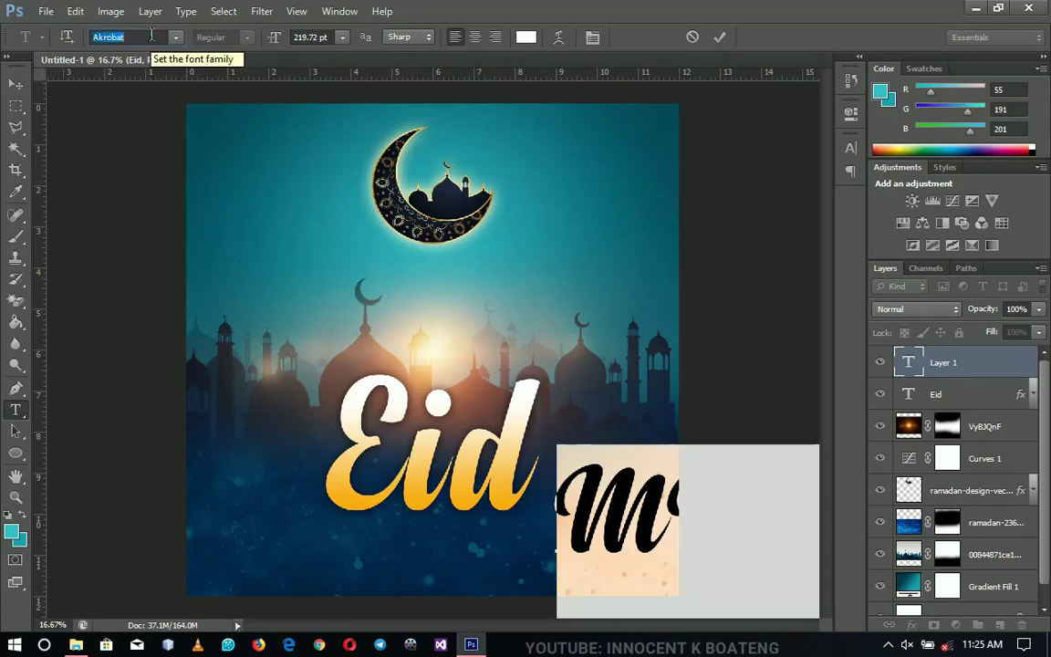
{"action": "key", "text": "Return"}
{"action": "left_click", "coordinate": [245, 37]}
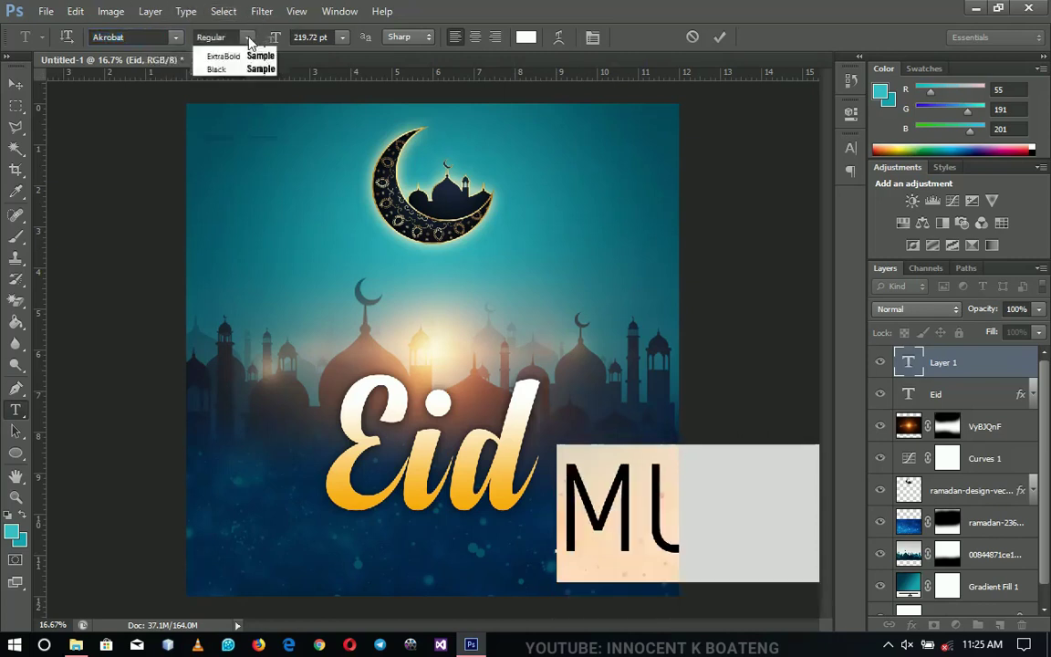
{"action": "left_click", "coordinate": [224, 116]}
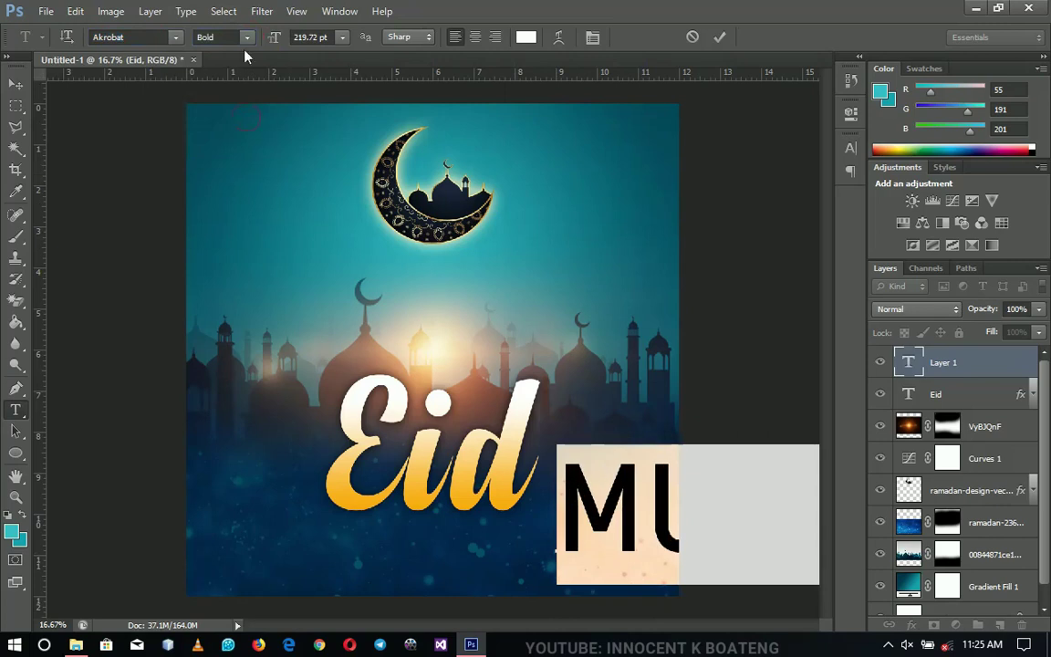
{"action": "left_click", "coordinate": [246, 36]}
{"action": "left_click", "coordinate": [224, 131]}
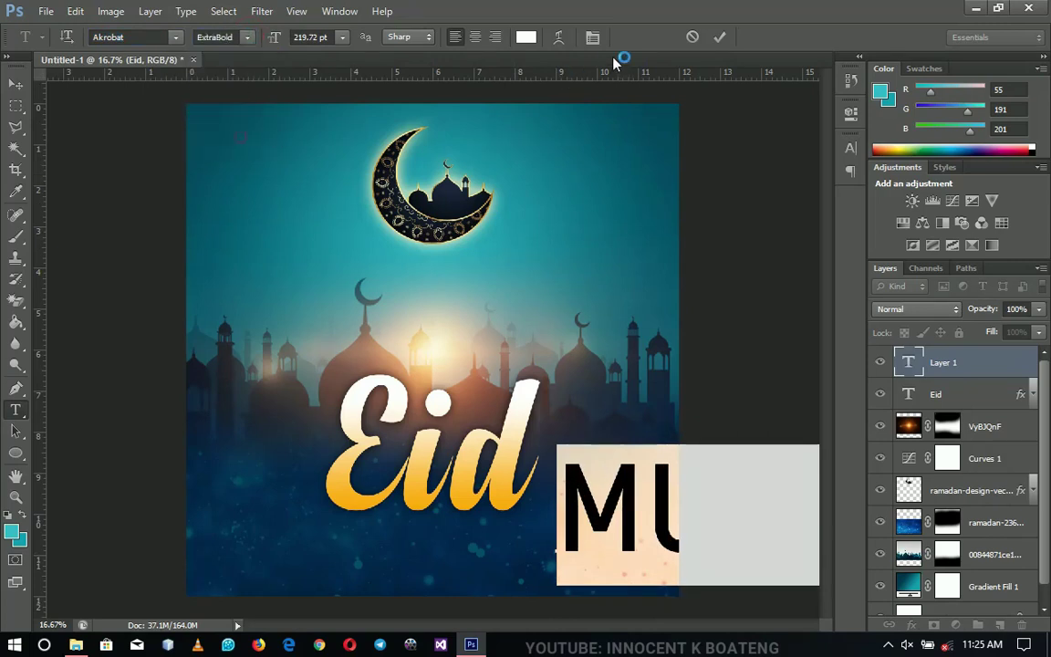
Tighten MUBARAK's tracking to -40 and commit the text.
{"action": "left_click", "coordinate": [593, 37]}
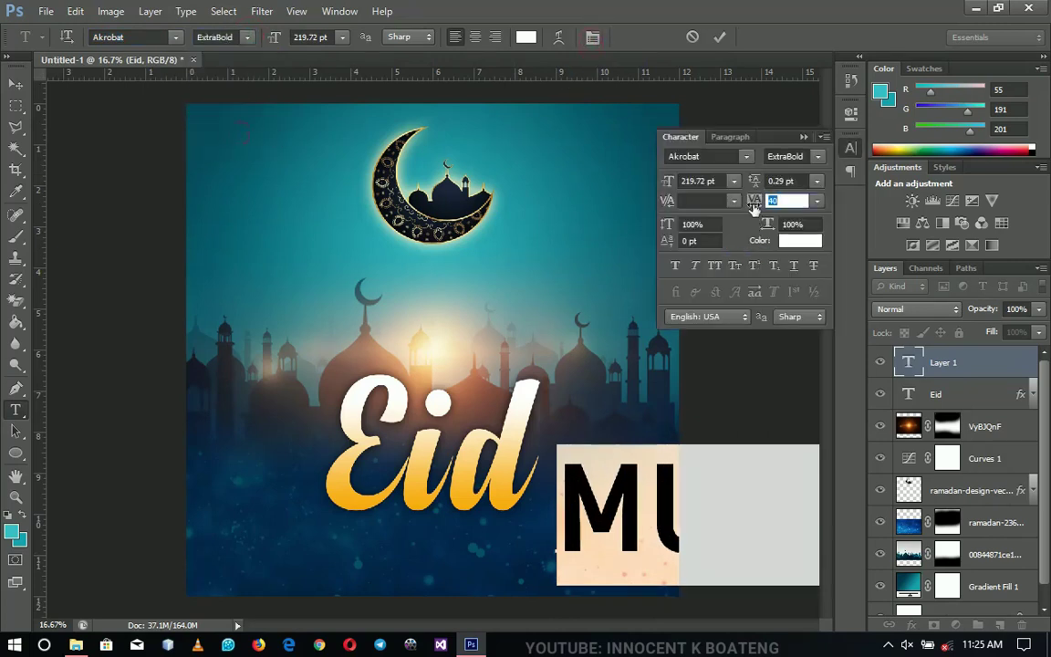
{"action": "left_click_drag", "start_coordinate": [753, 204], "coordinate": [760, 205]}
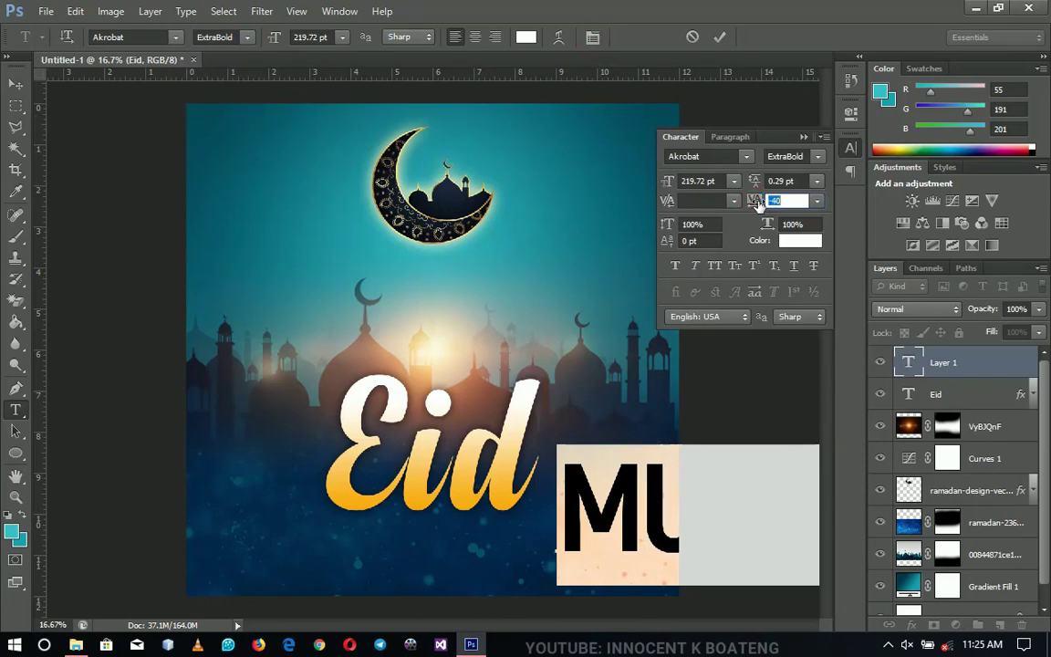
{"action": "left_click", "coordinate": [15, 83]}
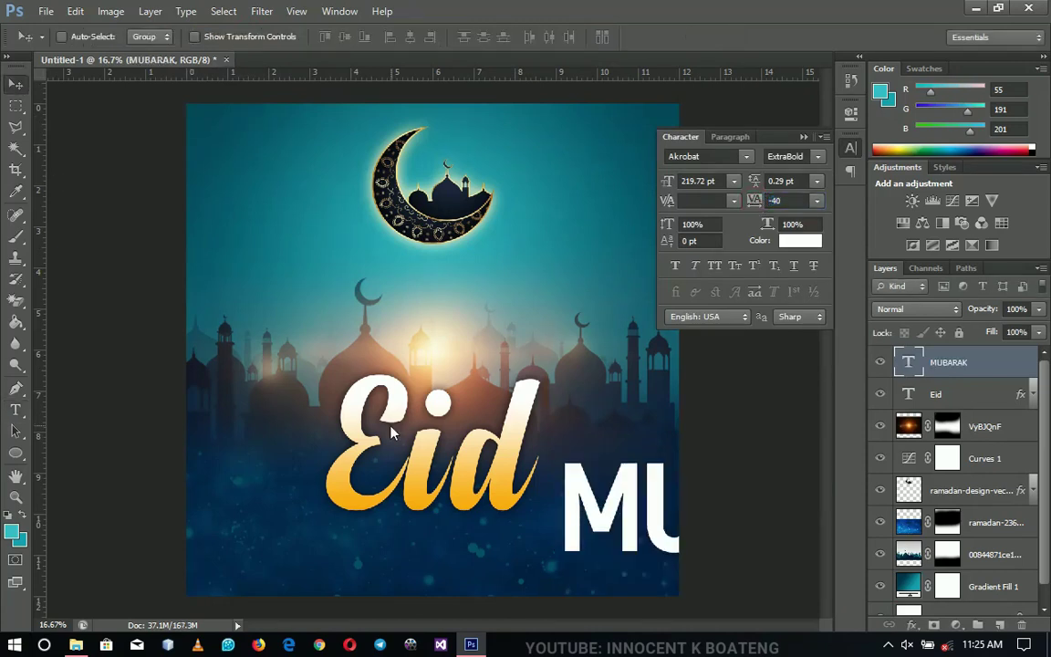
{"action": "key", "text": "ctrl+t"}
Shrink MUBARAK to about 47% and centre it horizontally on the canvas.
{"action": "left_click_drag", "start_coordinate": [556, 443], "coordinate": [673, 482]}
{"action": "key", "text": "Return"}
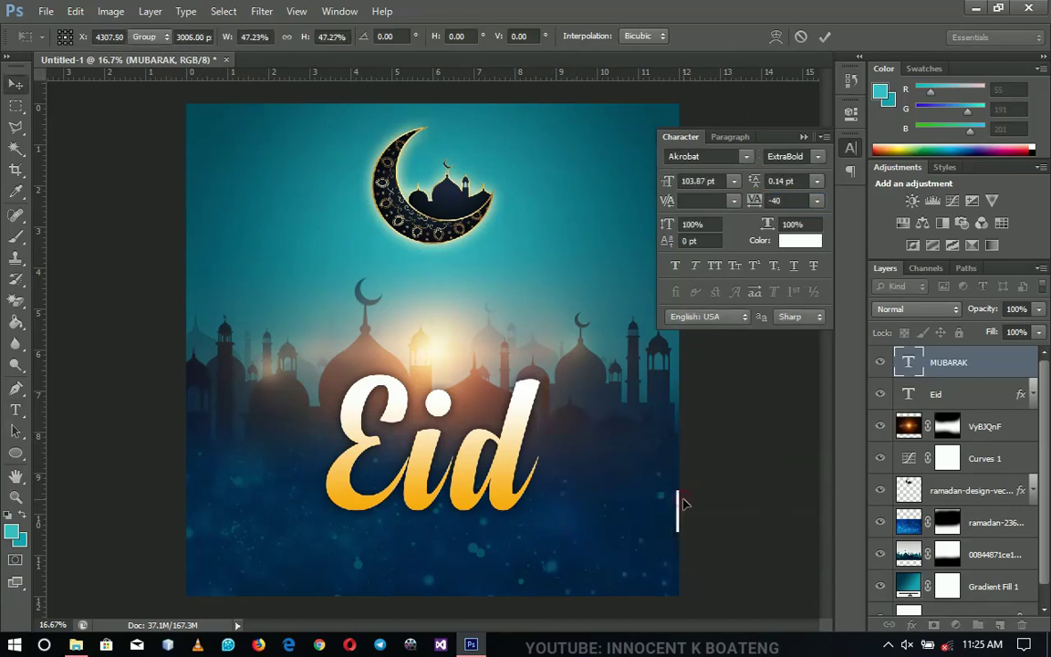
{"action": "key", "text": "ctrl+a"}
{"action": "left_click", "coordinate": [410, 37]}
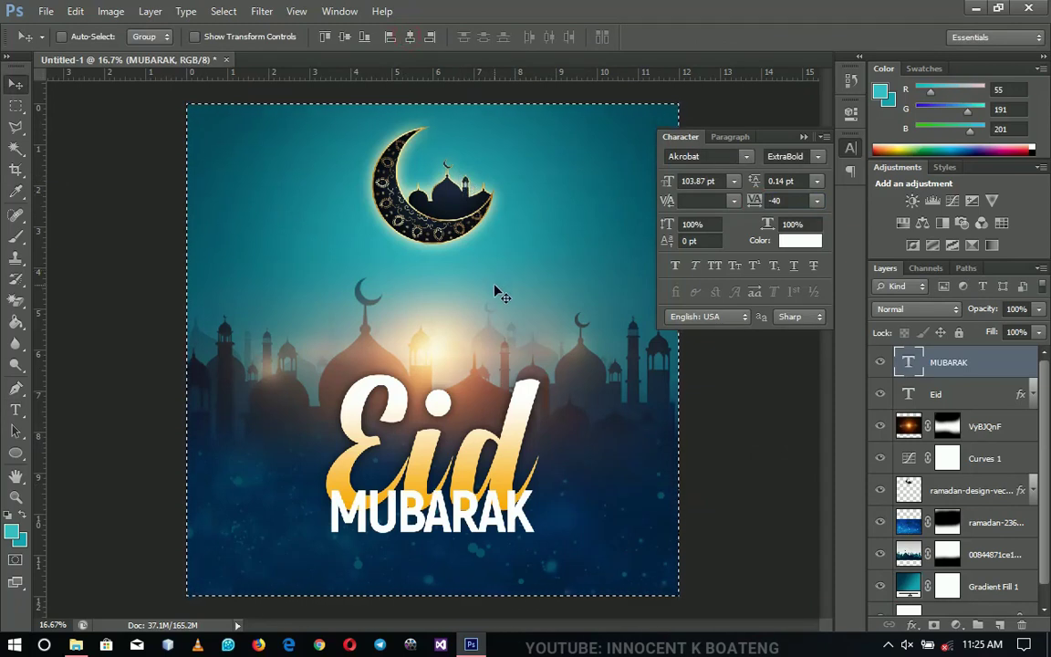
{"action": "key", "text": "ctrl+d"}
Scale MUBARAK down twice more to about 80 pt.
{"action": "key", "text": "ctrl+t"}
{"action": "left_click_drag", "start_coordinate": [534, 481], "coordinate": [504, 545]}
{"action": "key", "text": "Return"}
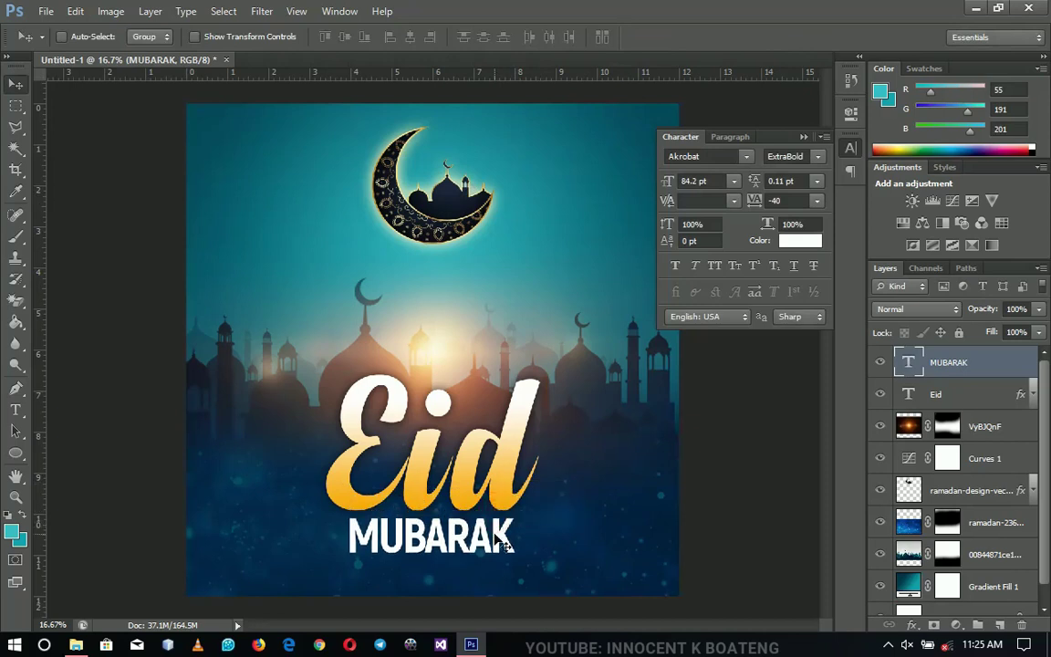
{"action": "key", "text": "ctrl+t"}
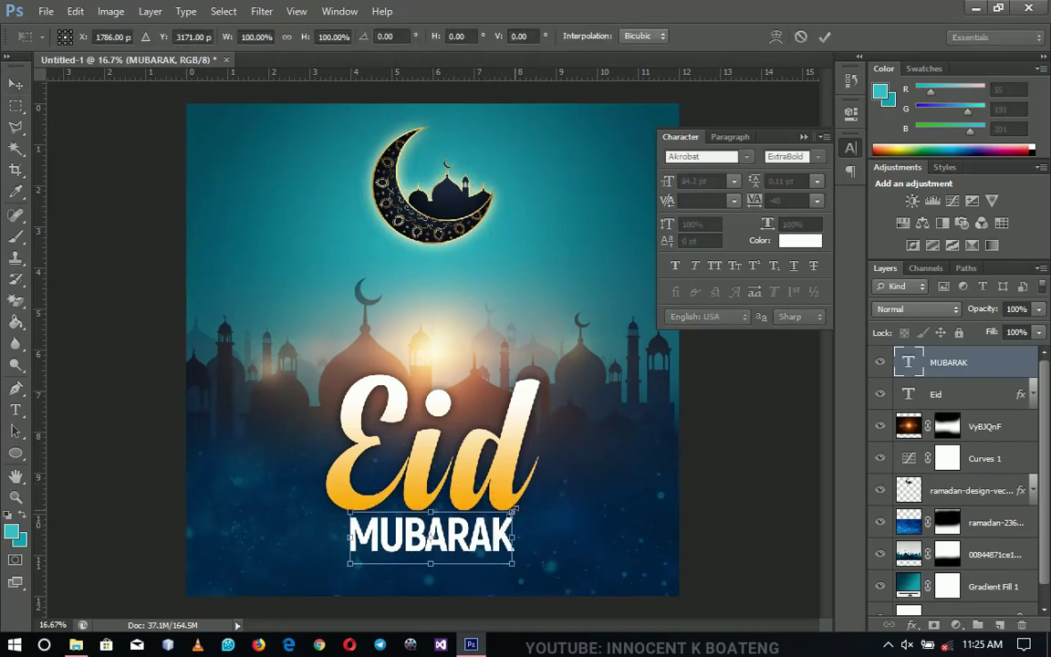
{"action": "left_click_drag", "start_coordinate": [516, 510], "coordinate": [511, 513]}
{"action": "key", "text": "Return"}
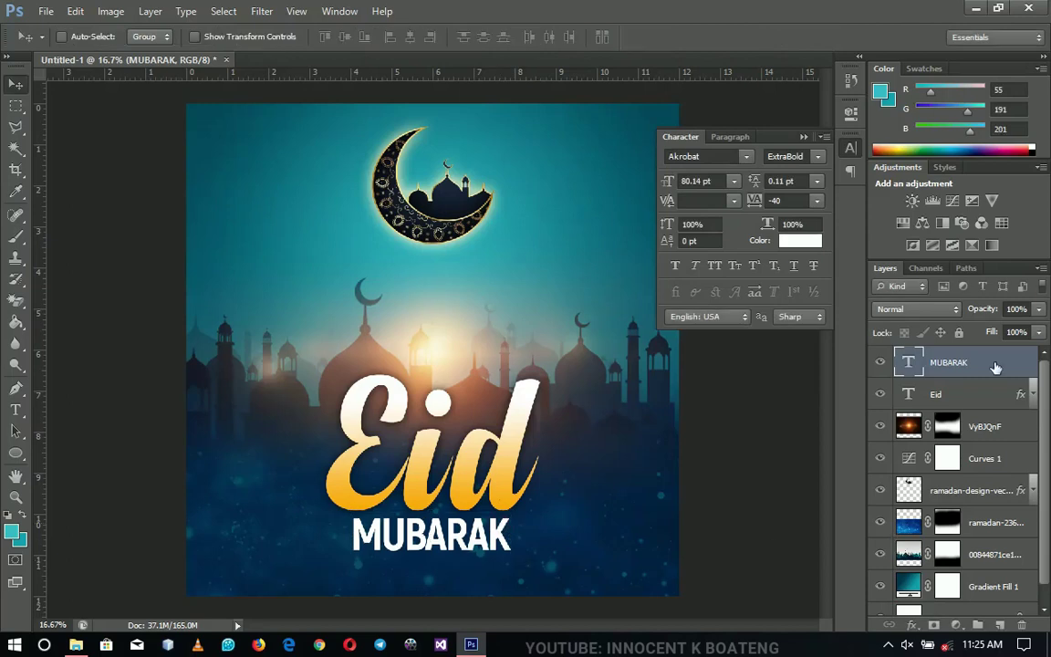
{"action": "double_click", "coordinate": [1019, 364]}
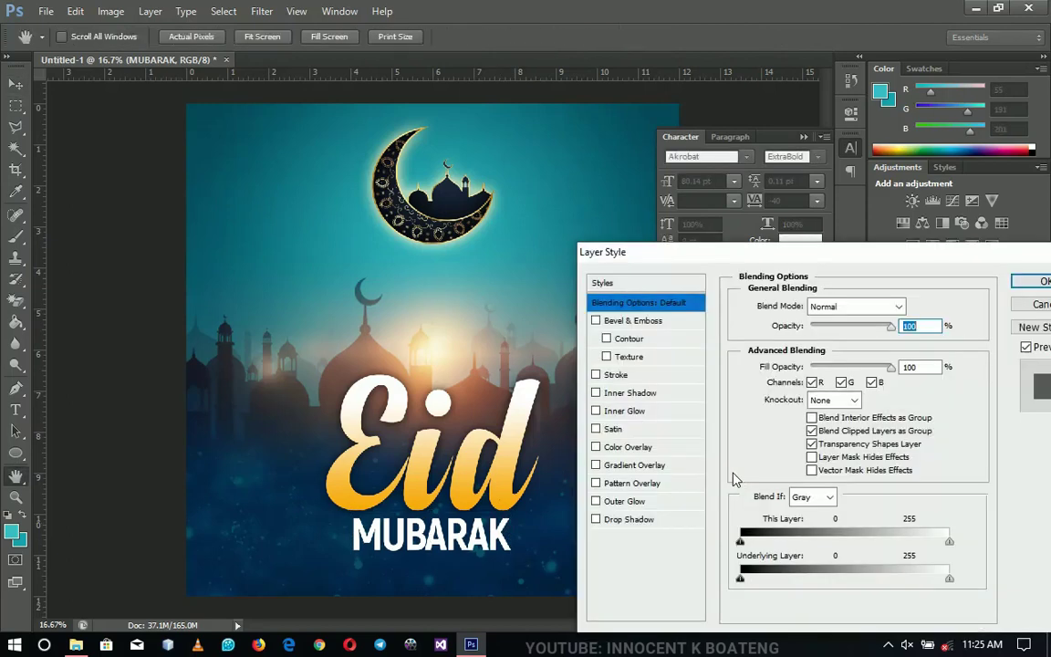
Give MUBARAK a Multiply drop shadow at 75% opacity with a 117 px size.
{"action": "left_click", "coordinate": [630, 519]}
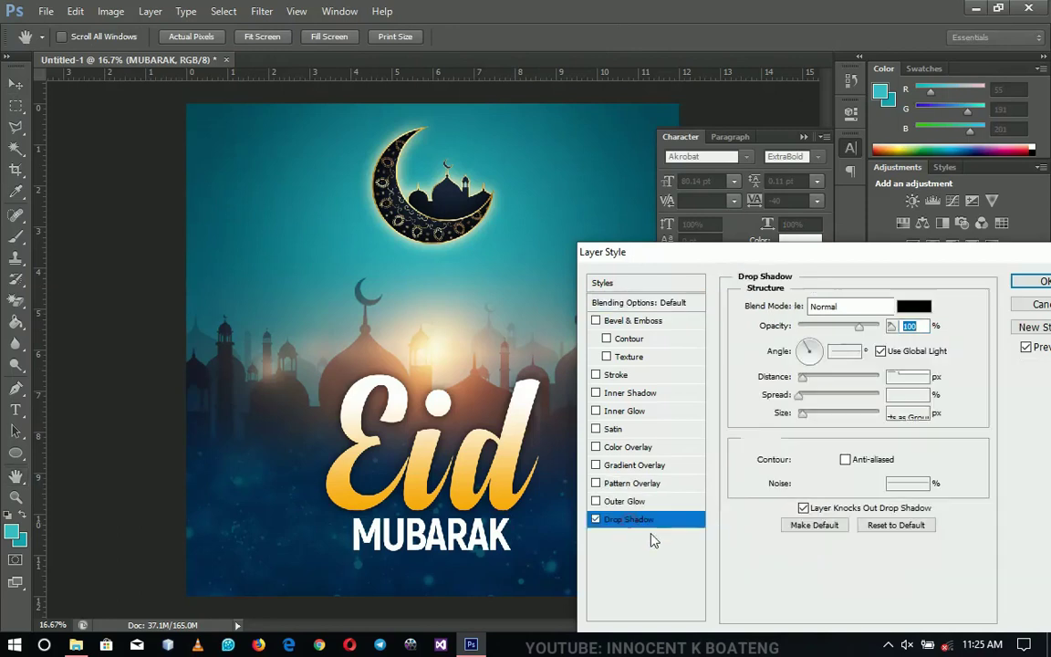
{"action": "left_click_drag", "start_coordinate": [808, 418], "coordinate": [826, 419]}
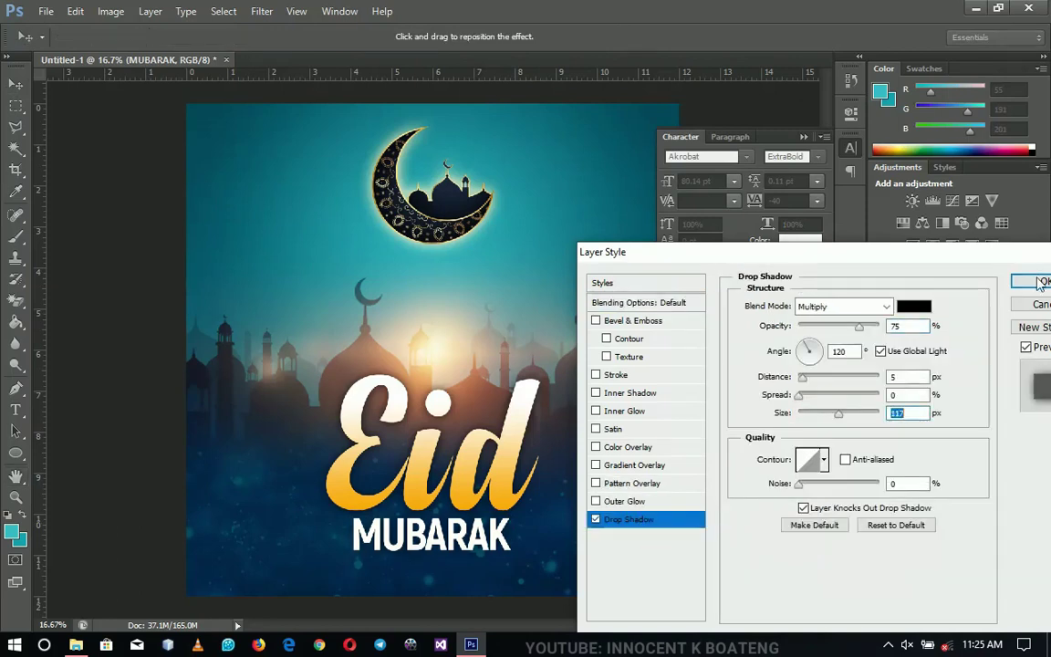
{"action": "key", "text": "Return"}
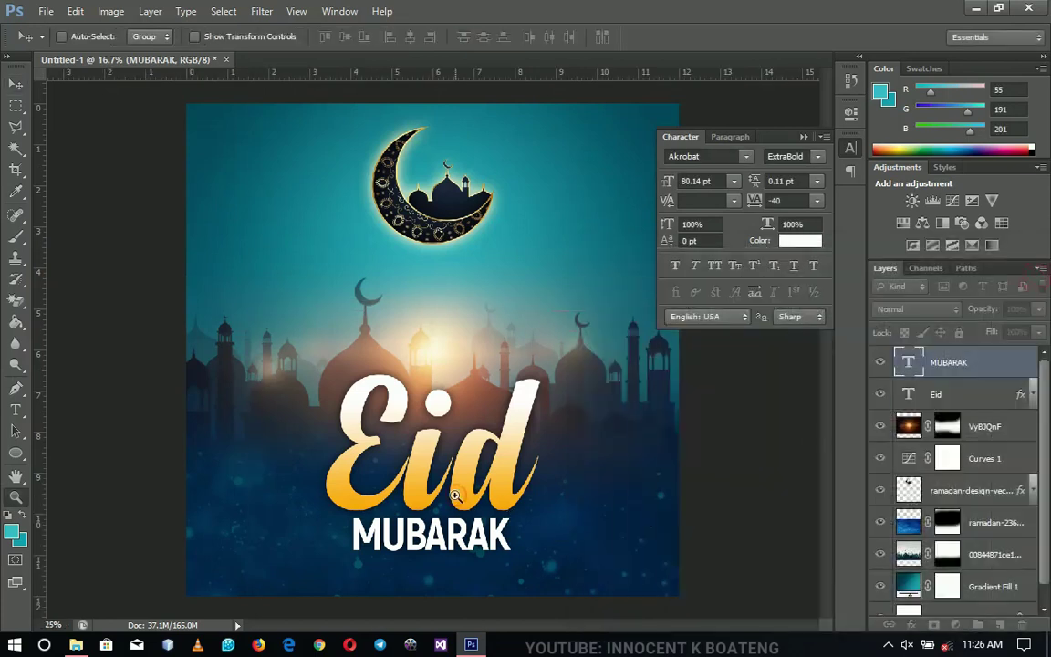
{"action": "key", "text": "z"}
{"action": "left_click", "coordinate": [456, 489]}
{"action": "key", "text": "ctrl+plus"}
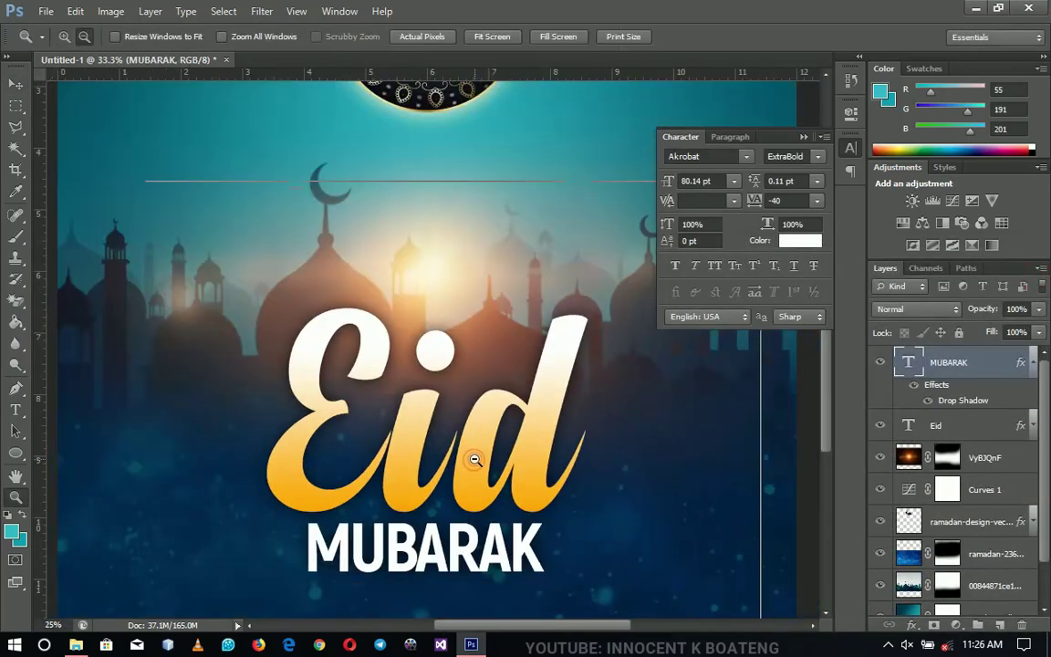
Duplicate the Soft Light skyline photo layer with Ctrl+J, comparing before and after.
{"action": "left_click", "coordinate": [475, 459], "text": "alt"}
{"action": "left_click", "coordinate": [476, 460], "text": "alt"}
{"action": "key", "text": "v"}
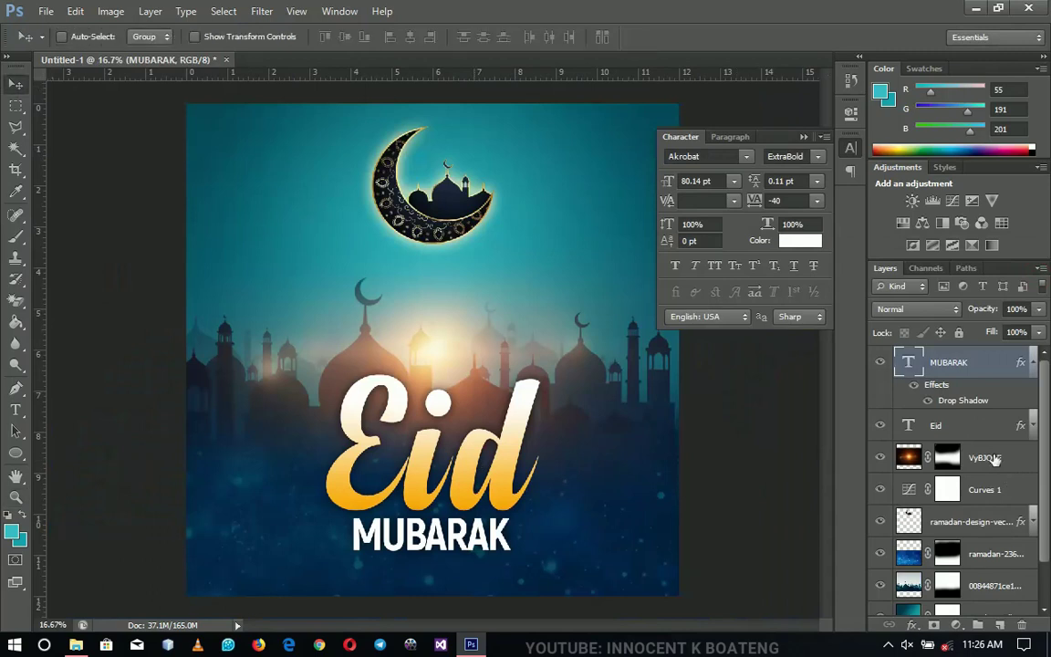
{"action": "left_click", "coordinate": [1034, 362]}
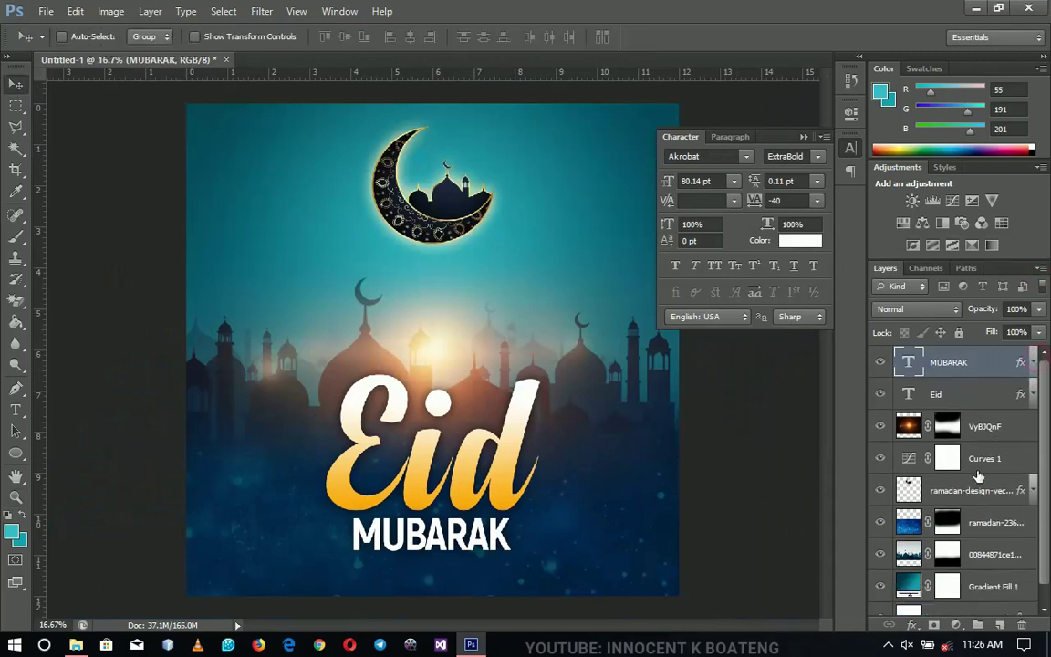
{"action": "left_click", "coordinate": [990, 554]}
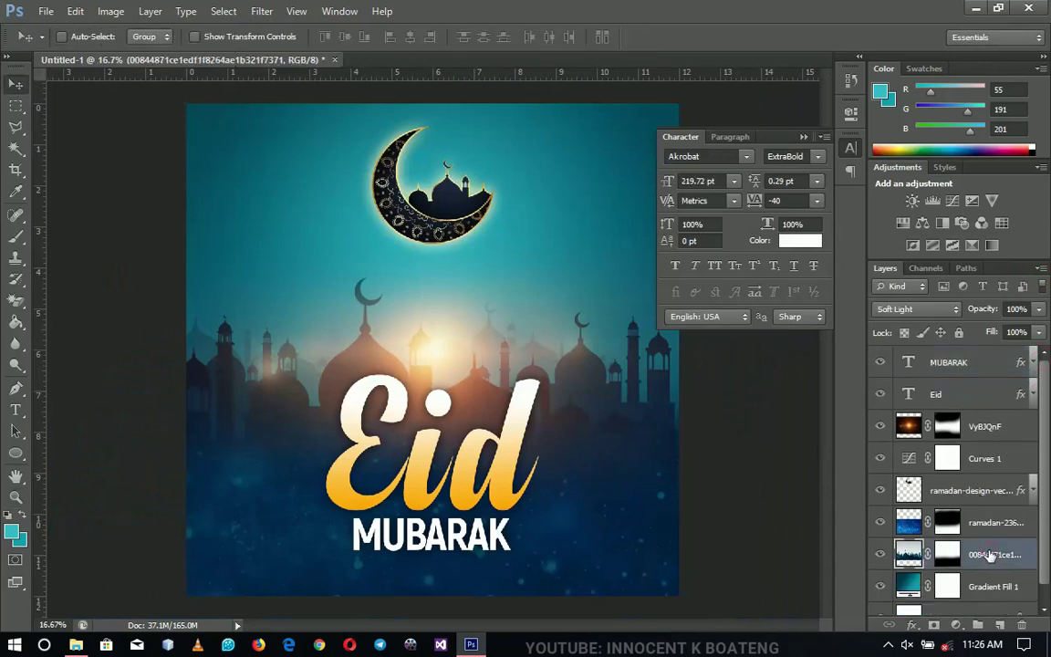
{"action": "key", "text": "ctrl+j"}
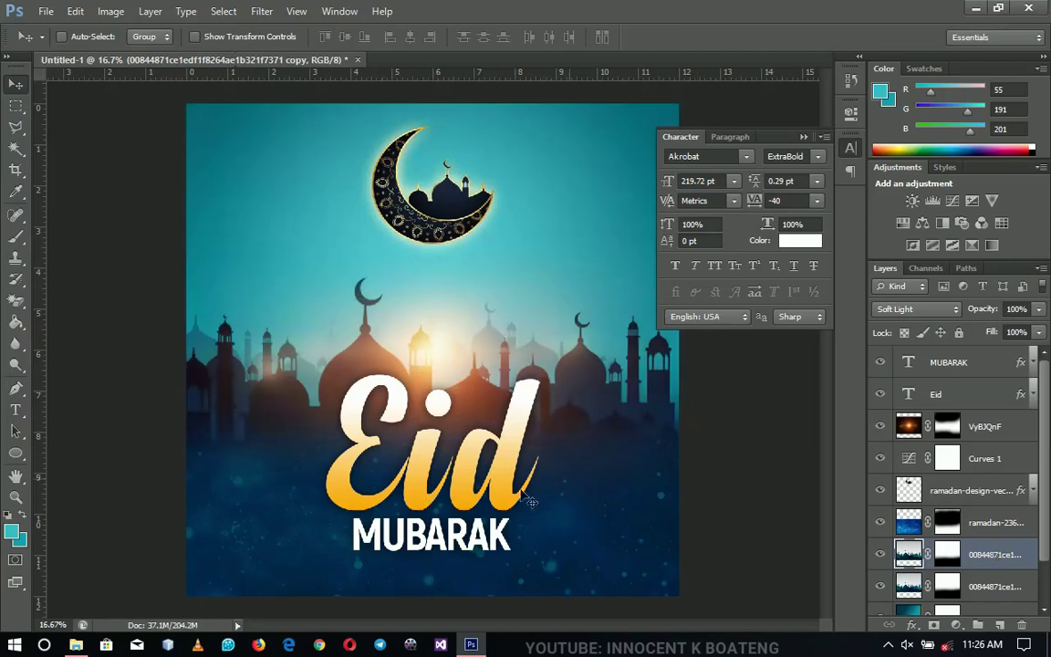
{"action": "key", "text": "Delete"}
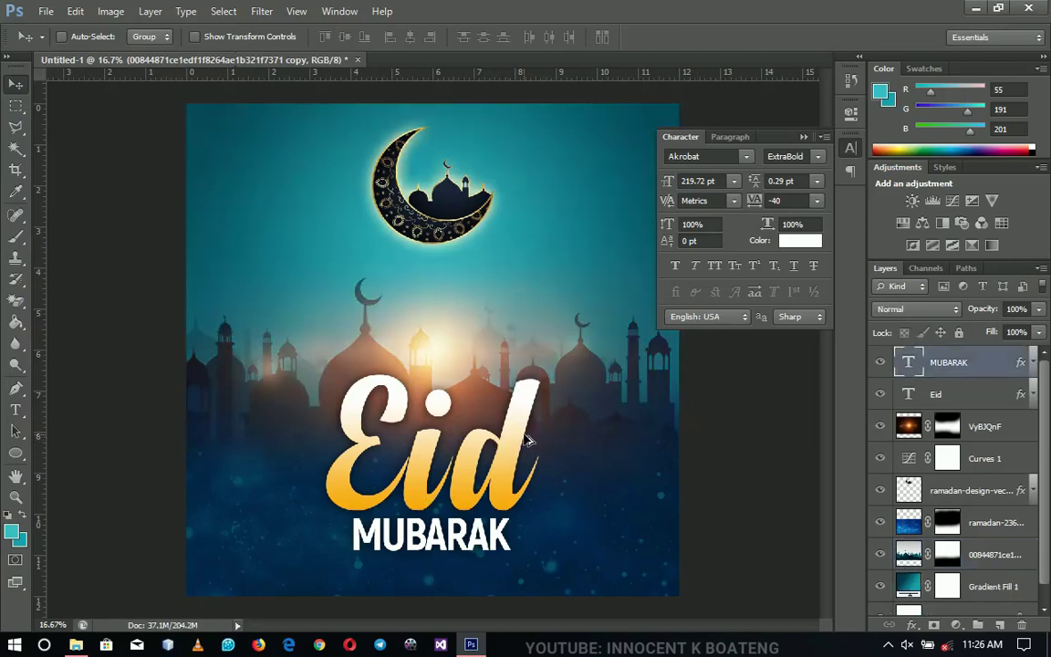
{"action": "key", "text": "ctrl+z"}
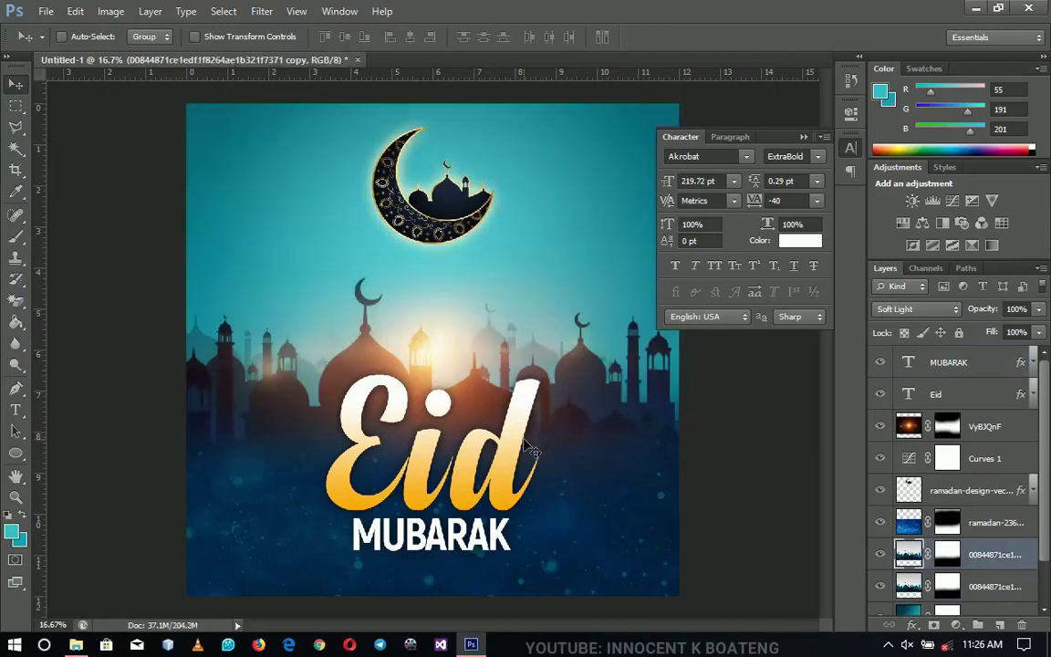
{"action": "key", "text": "z"}
{"action": "left_click", "coordinate": [526, 425], "text": "alt"}
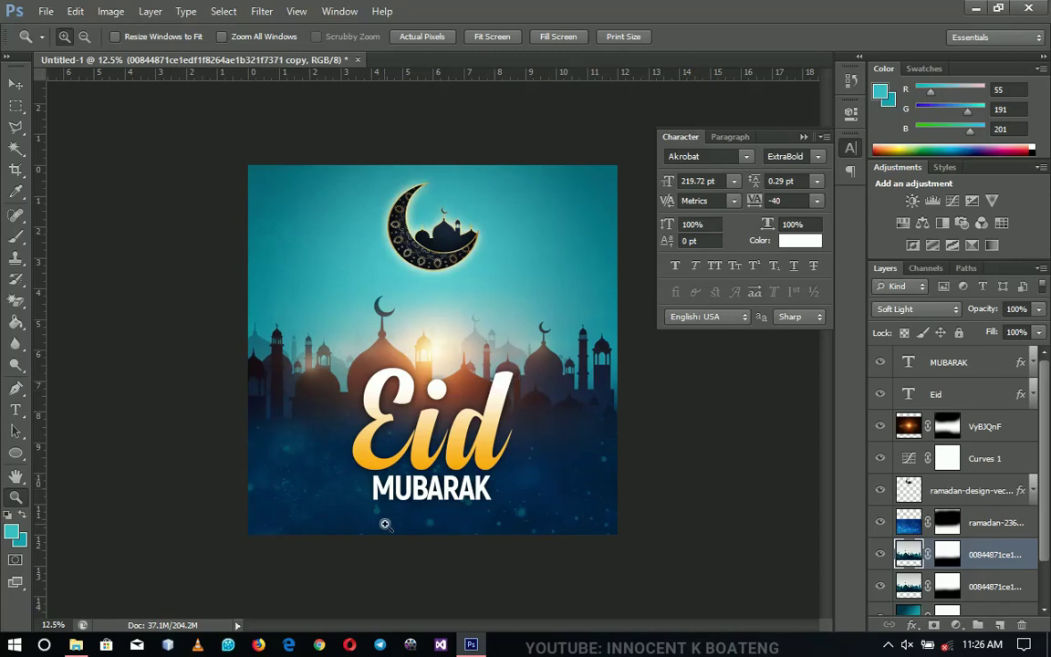
Alt-drag a copy of the MUBARAK text down-right below the original.
{"action": "left_click", "coordinate": [455, 514]}
{"action": "left_click", "coordinate": [456, 519]}
{"action": "left_click_drag", "start_coordinate": [461, 490], "coordinate": [461, 335]}
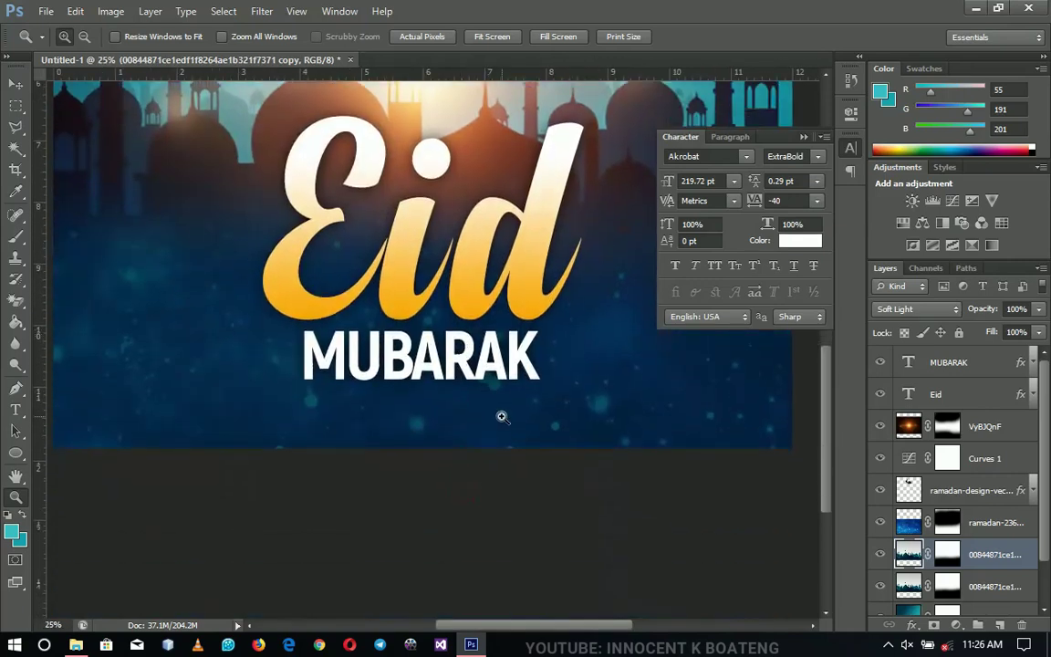
{"action": "key", "text": "v"}
{"action": "right_click", "coordinate": [474, 367]}
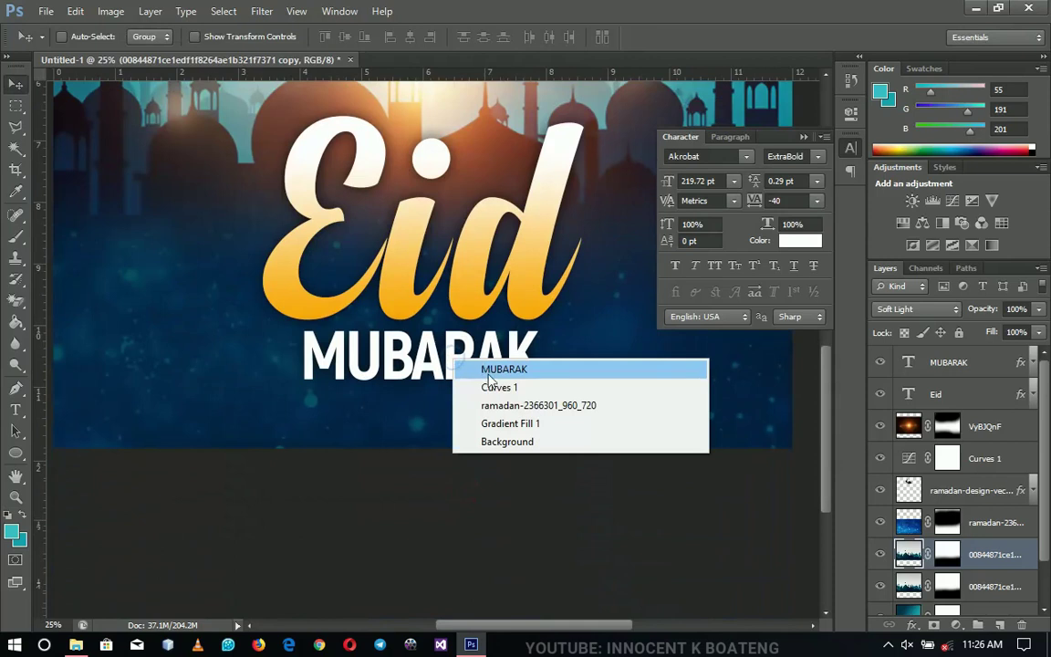
{"action": "left_click", "coordinate": [481, 369]}
{"action": "left_click_drag", "start_coordinate": [490, 374], "coordinate": [676, 424], "text": "alt"}
Retype the copied text as 'Innografix'.
{"action": "key", "text": "t"}
{"action": "double_click", "coordinate": [676, 424]}
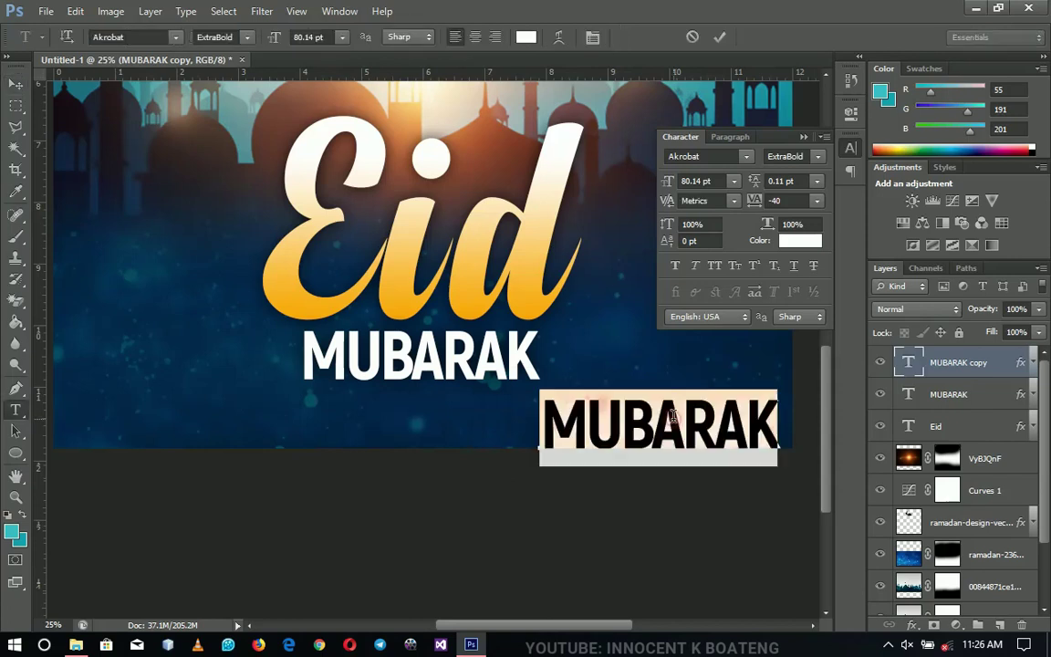
{"action": "key", "text": "Left"}
{"action": "key", "text": "ctrl+a"}
{"action": "key", "text": "BackSpace"}
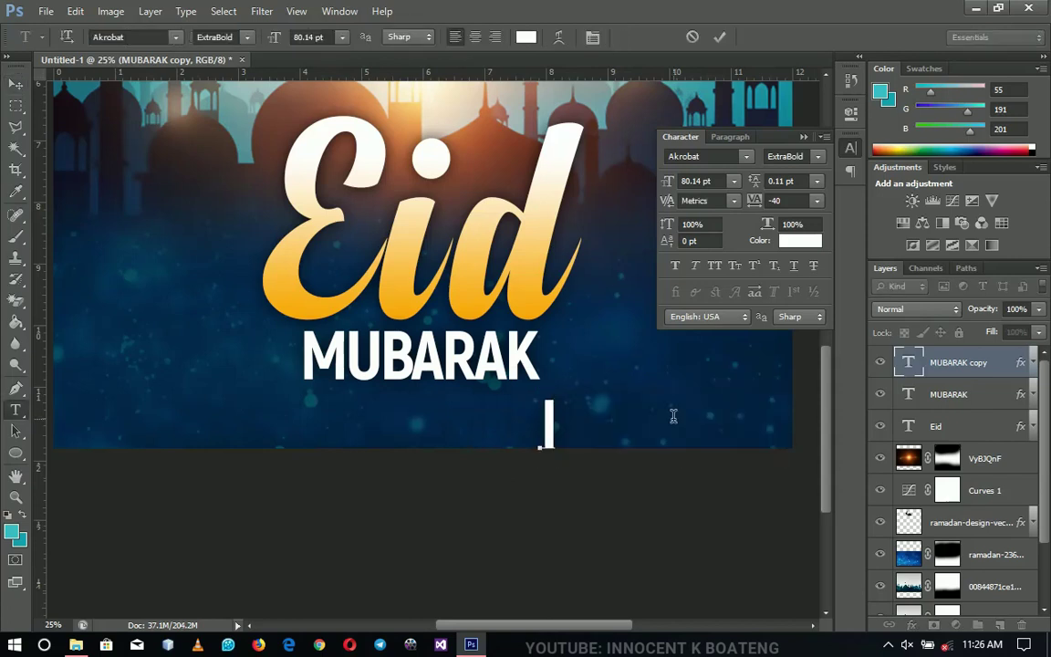
{"action": "type", "text": "INN"}
{"action": "key", "text": "BackSpace"}
{"action": "key", "text": "BackSpace"}
{"action": "type", "text": "nnografix"}
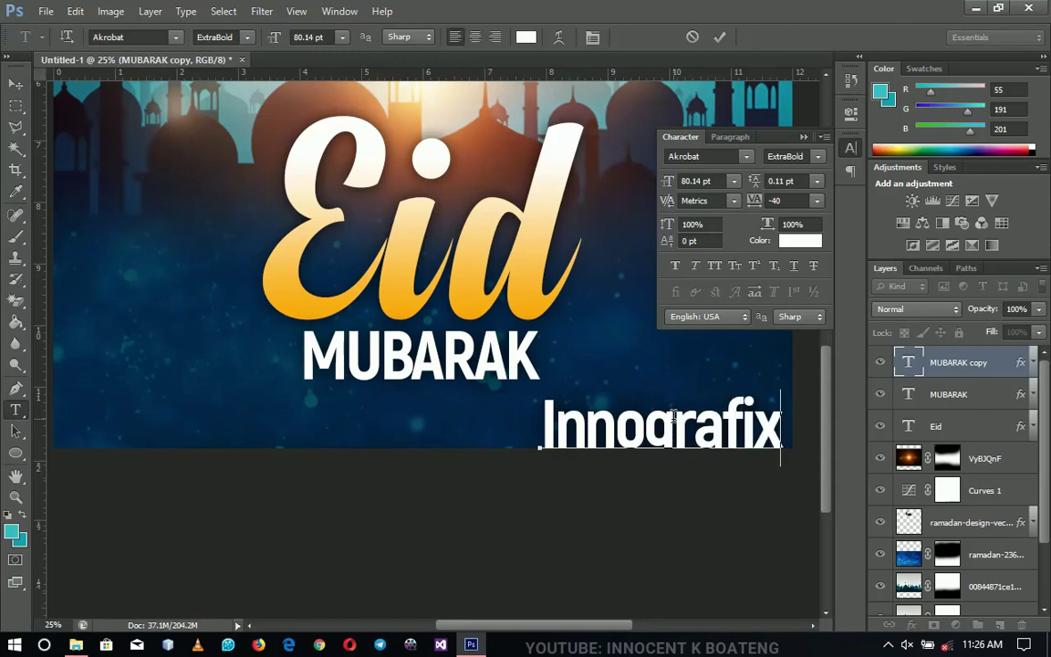
Set the Innografix text to Akrobat SemiBold and commit it.
{"action": "key", "text": "ctrl+a"}
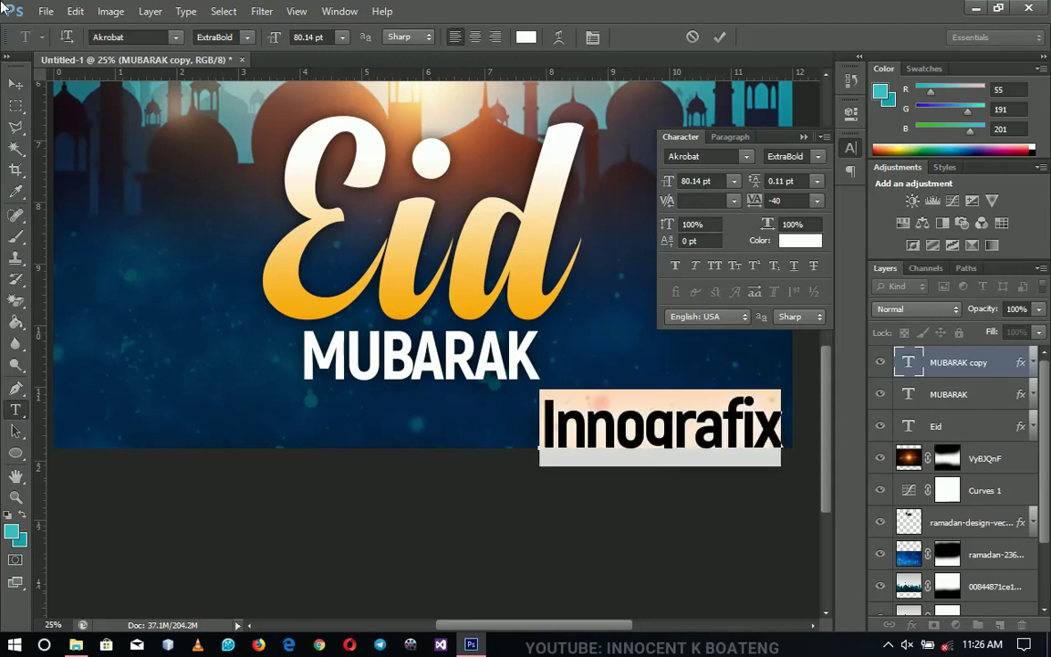
{"action": "left_click", "coordinate": [246, 37]}
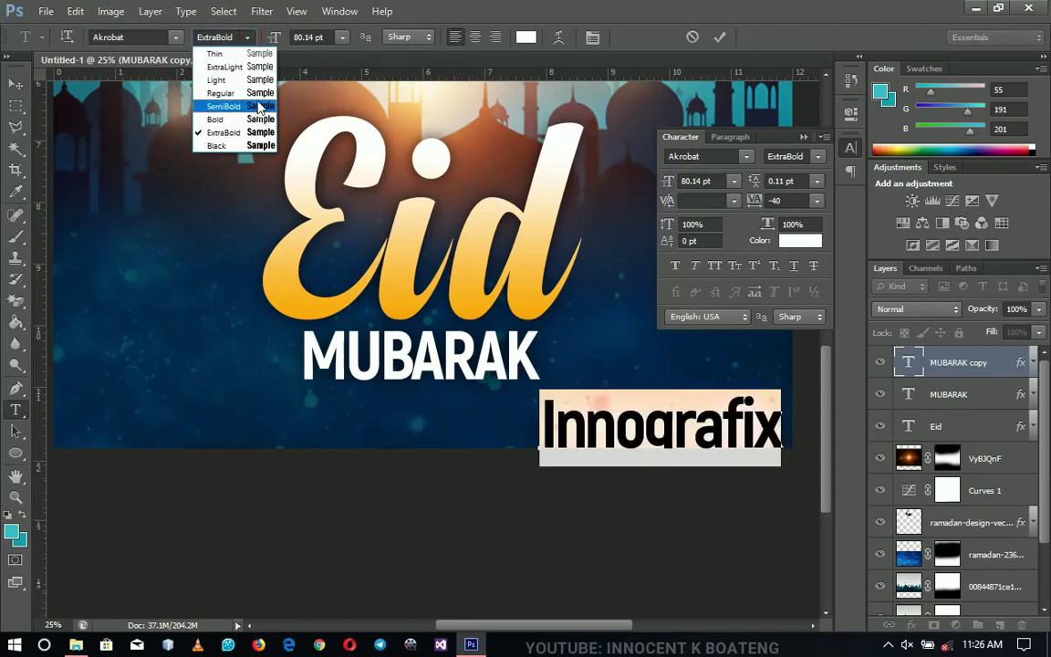
{"action": "left_click", "coordinate": [224, 106]}
{"action": "left_click", "coordinate": [15, 83]}
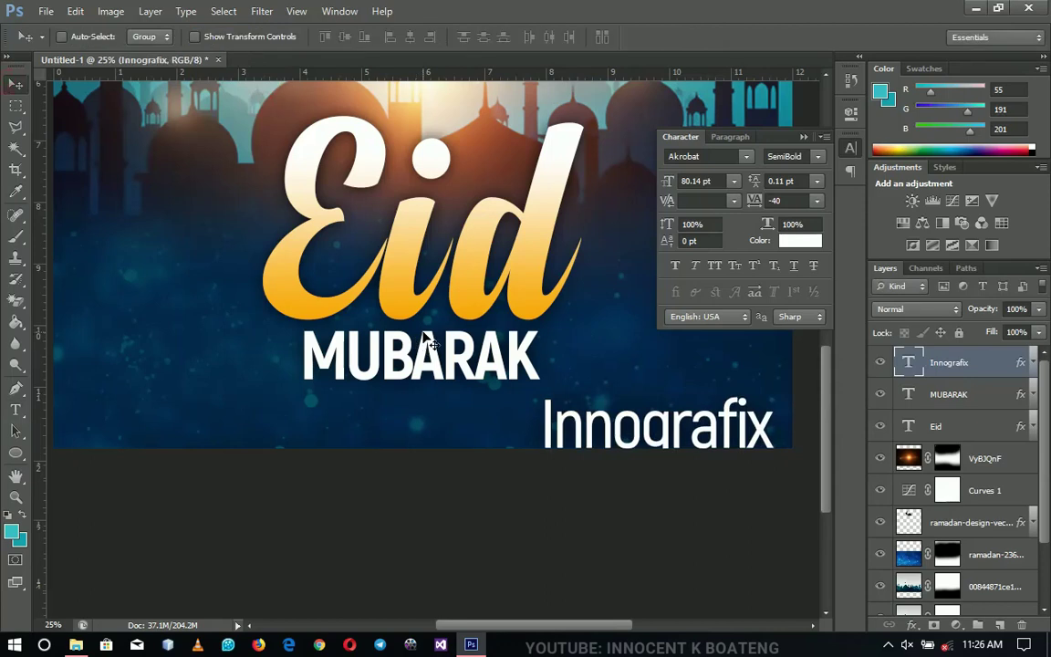
Scale the Innografix text down to a 46.83 pt signature in the lower-right corner, then fit the poster on screen.
{"action": "key", "text": "ctrl+t"}
{"action": "left_click_drag", "start_coordinate": [778, 381], "coordinate": [734, 412]}
{"action": "key", "text": "Return"}
{"action": "key", "text": "z"}
{"action": "key", "text": "ctrl+0"}
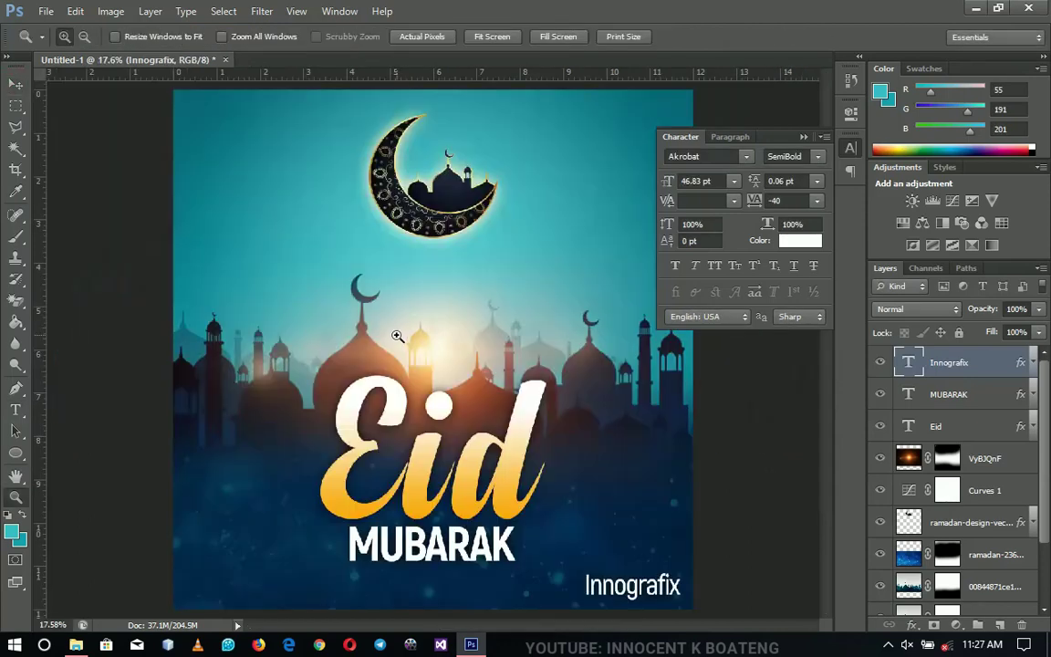